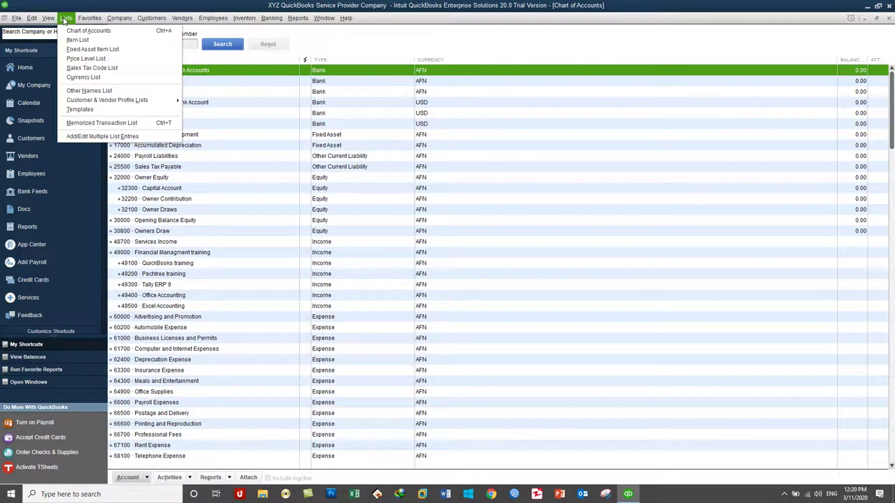
- Review the chart of accounts, going through the USD and AFN bank, Owner Equity and Financial Managment training parent accounts
left_click(65, 19)
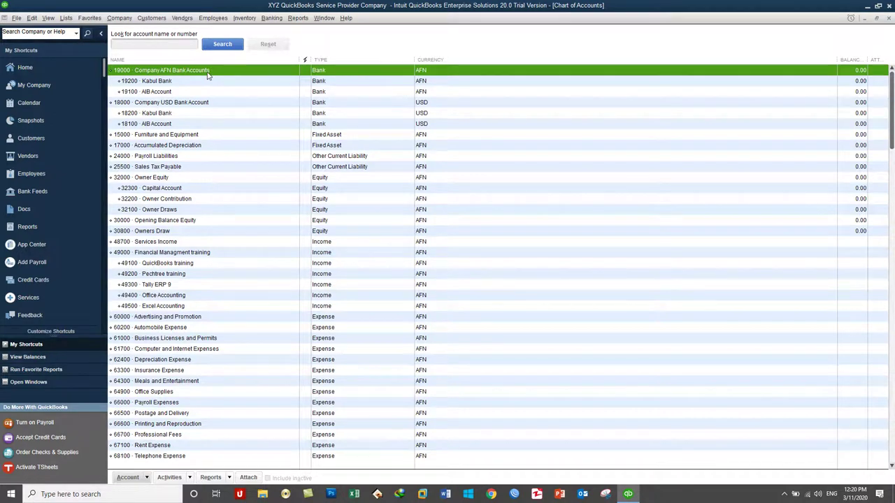
left_click(165, 105)
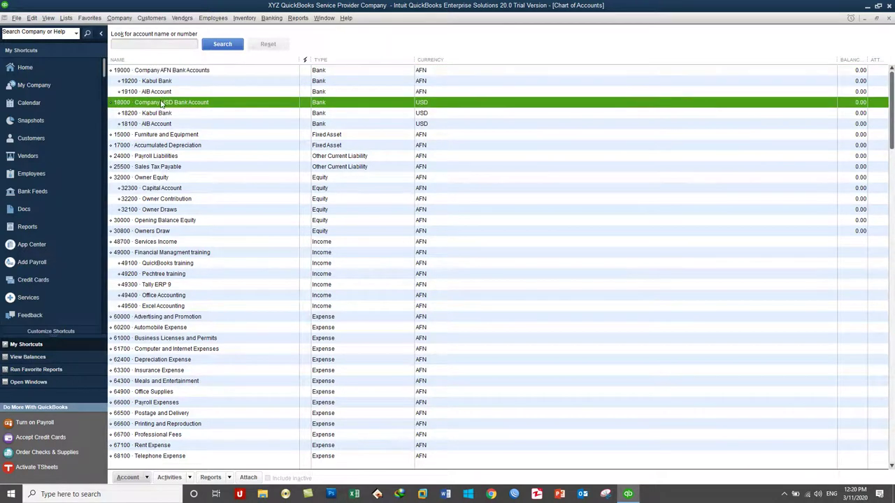
left_click(163, 70)
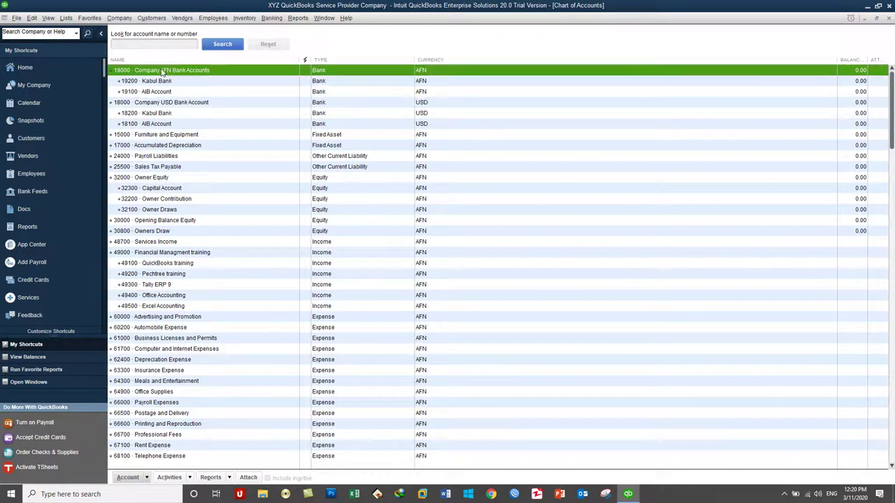
left_click(154, 179)
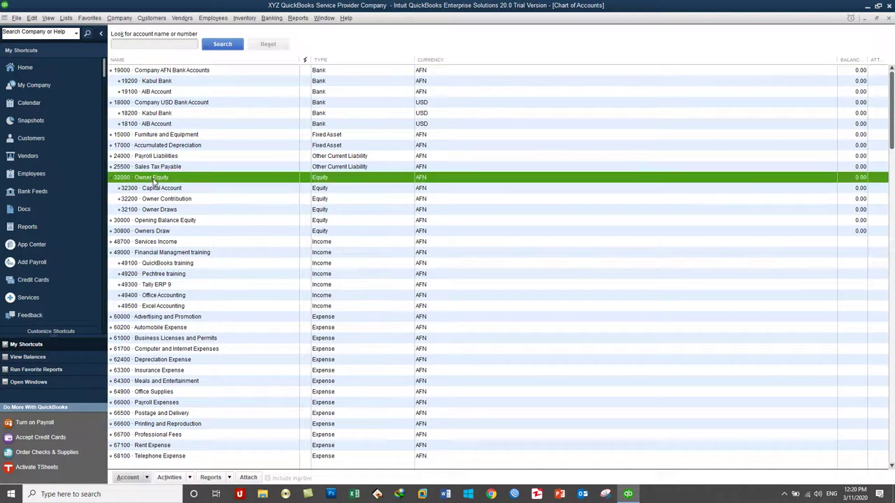
left_click(158, 253)
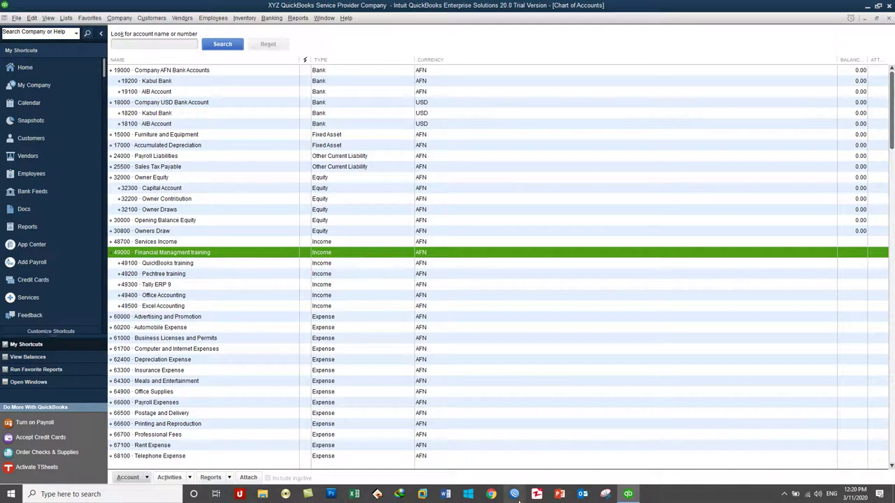
- Switch to Chrome, open google.com and search for "what is petty cash"
left_click(492, 494)
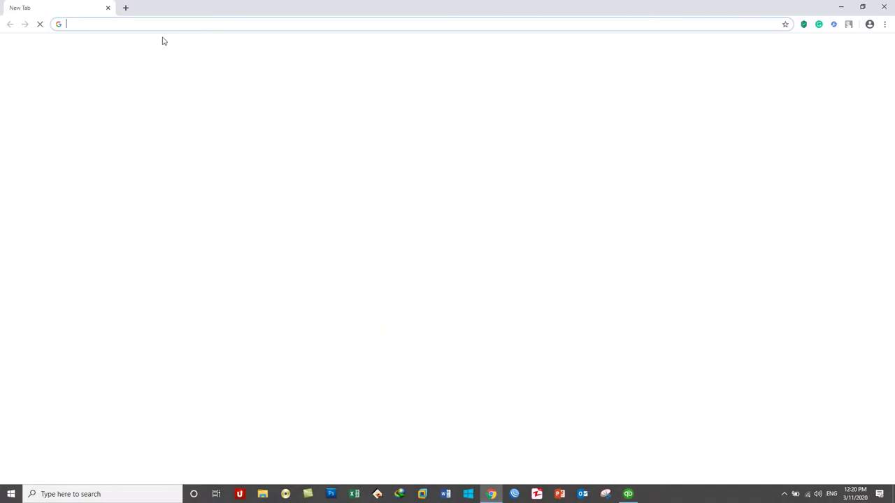
type("google")
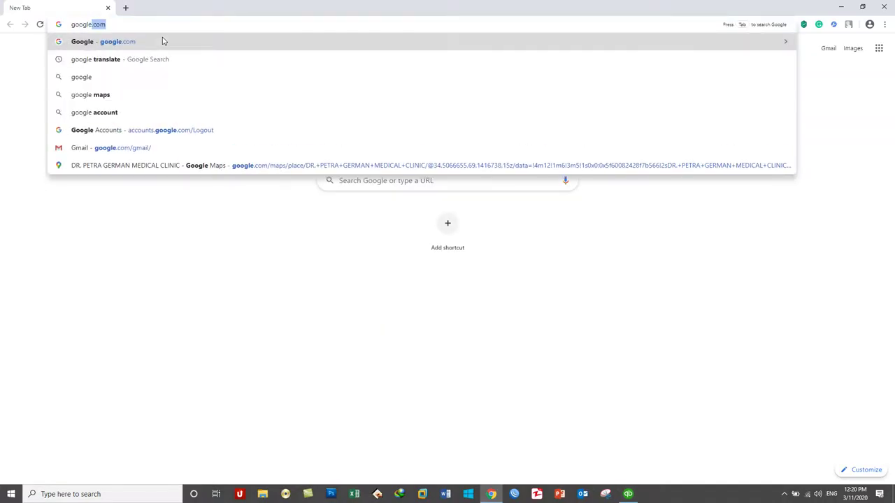
left_click(163, 41)
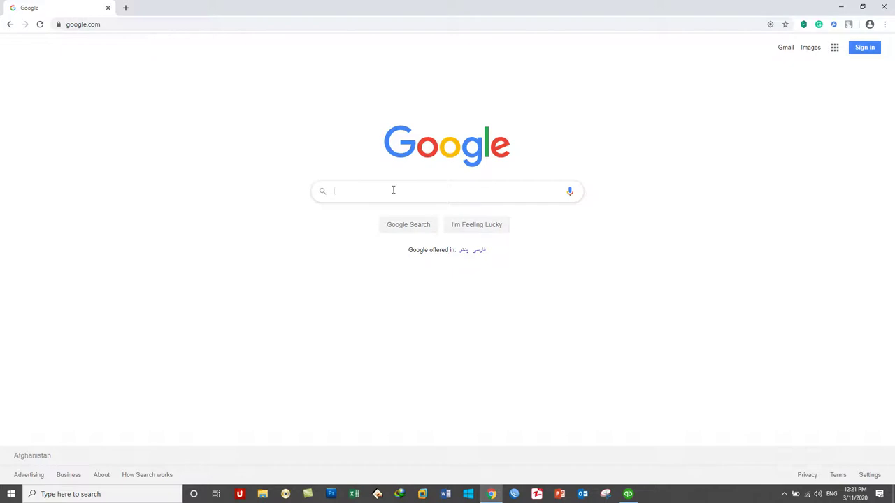
type("what ")
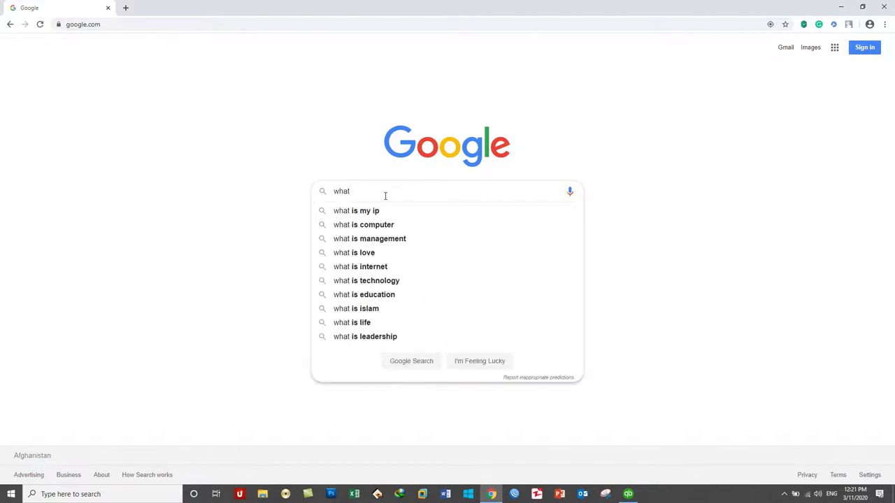
type("is pet")
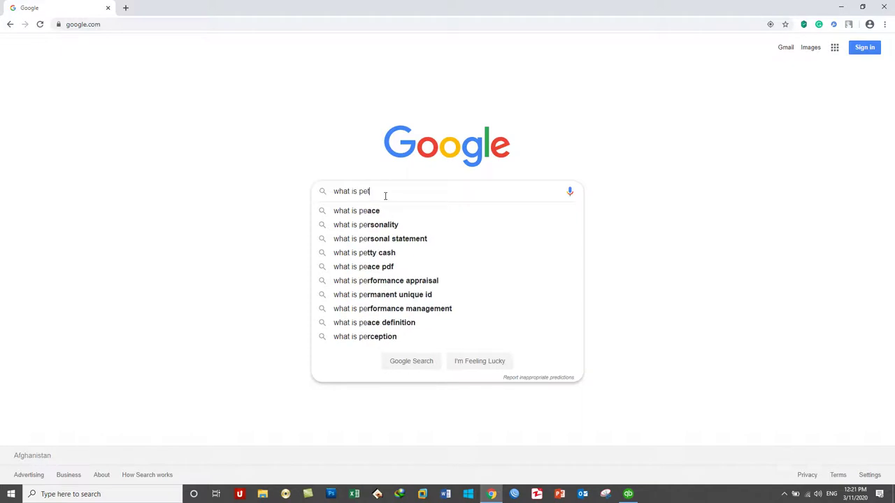
type("ty cash")
key("Return")
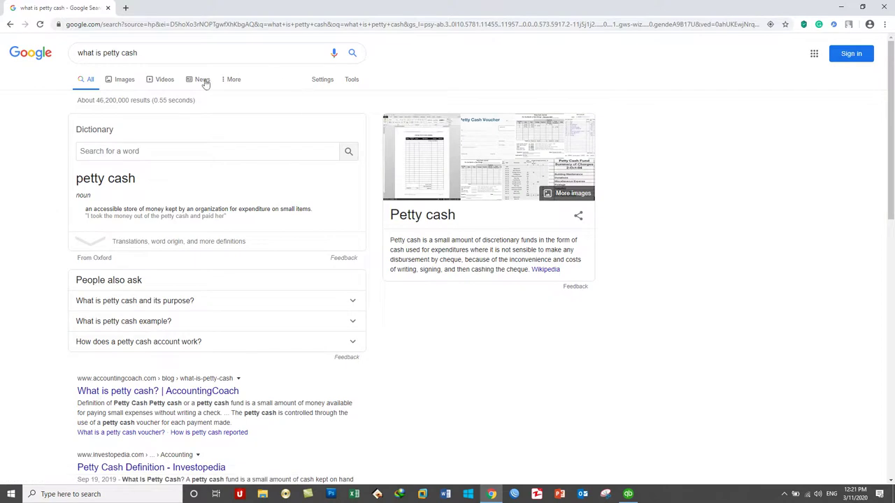
- Change the Google query to "what is the different between petty cash and cash on hand" and run the search
left_click(186, 54)
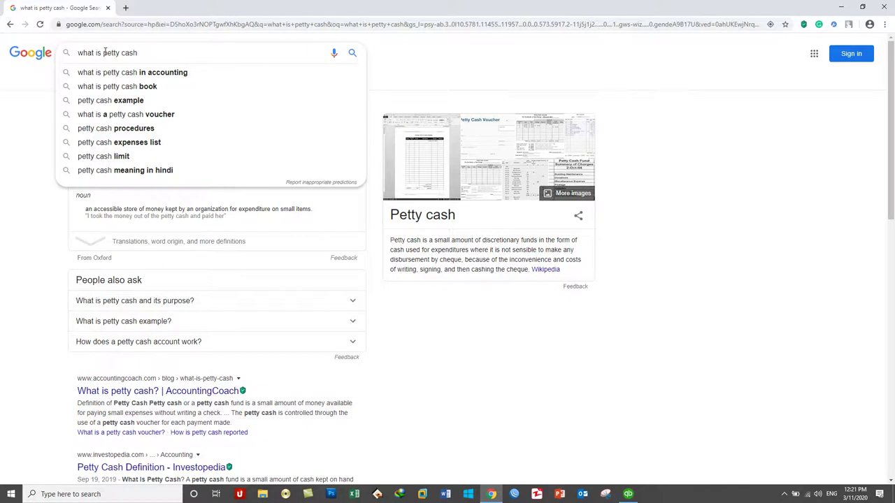
left_click(104, 53)
type("the different betwe")
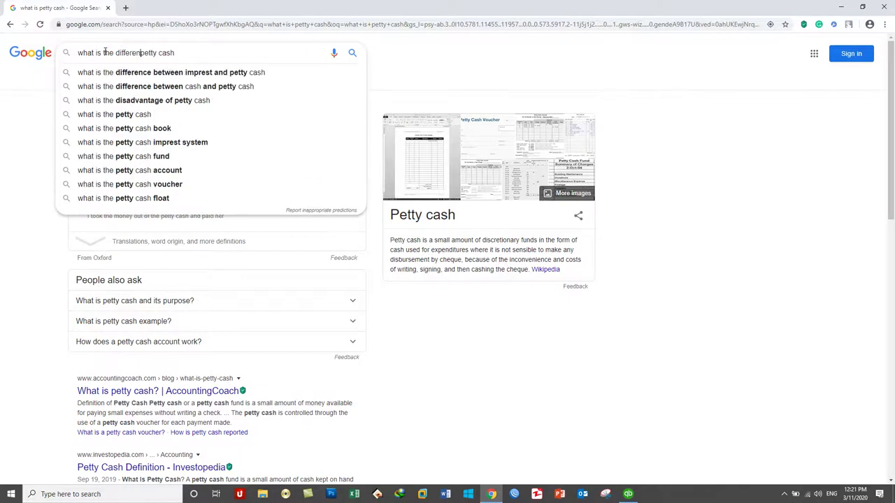
type("en petty")
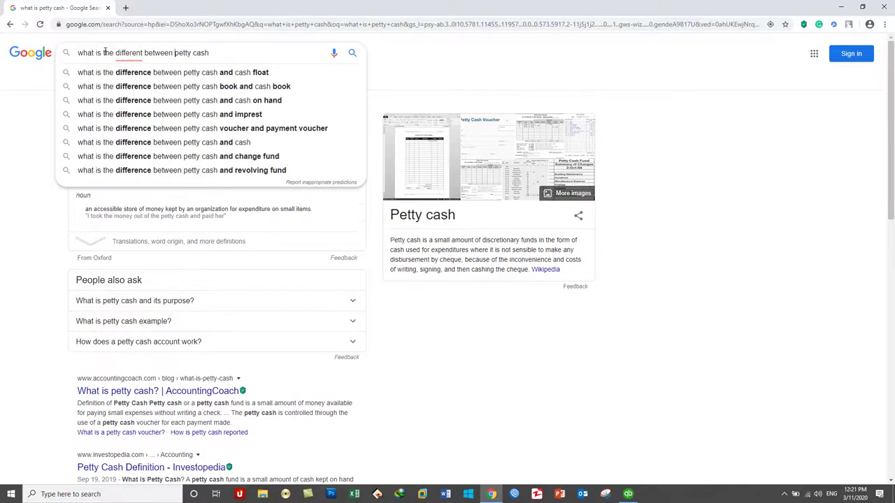
type(" cash and cash on hand")
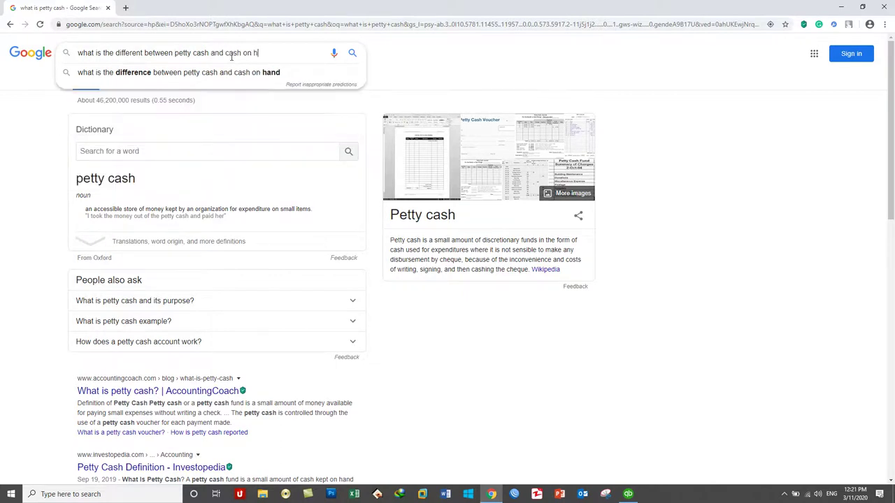
key("Return")
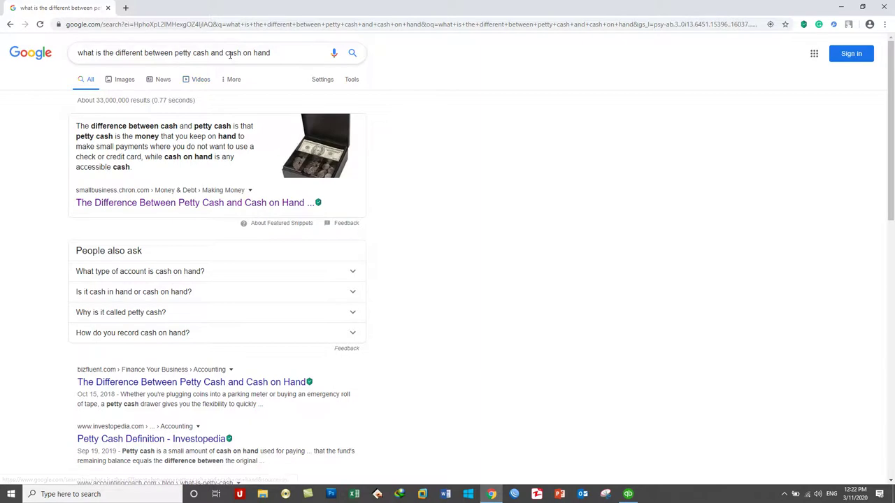
- Return to the desktop, open the QuickBooks 2020 Training folder, view the slide_4 image and close it
left_click(491, 494)
left_click(628, 494)
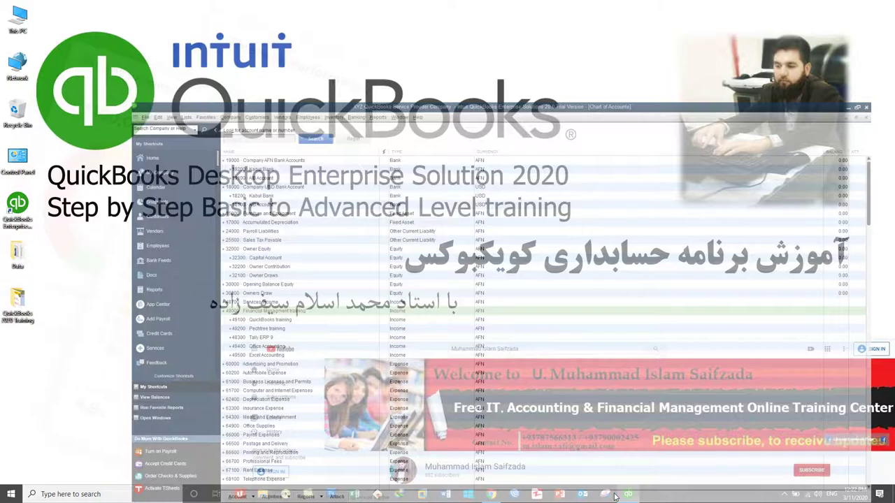
double_click(21, 308)
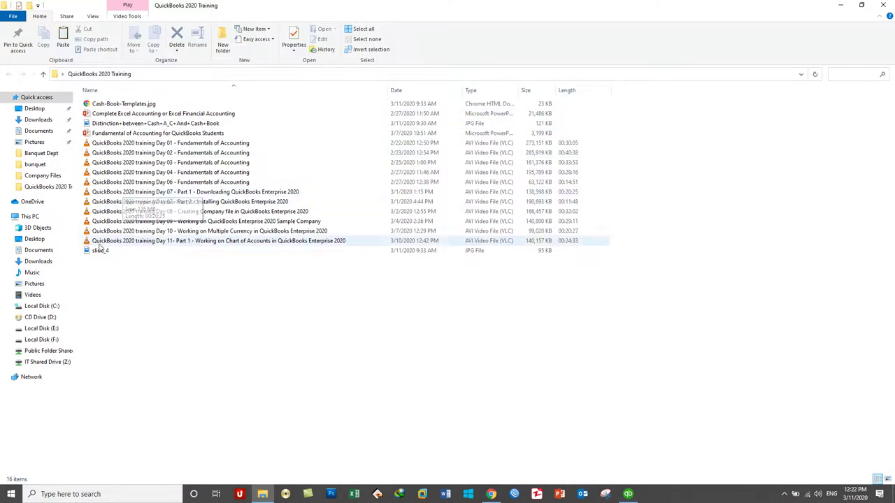
double_click(100, 250)
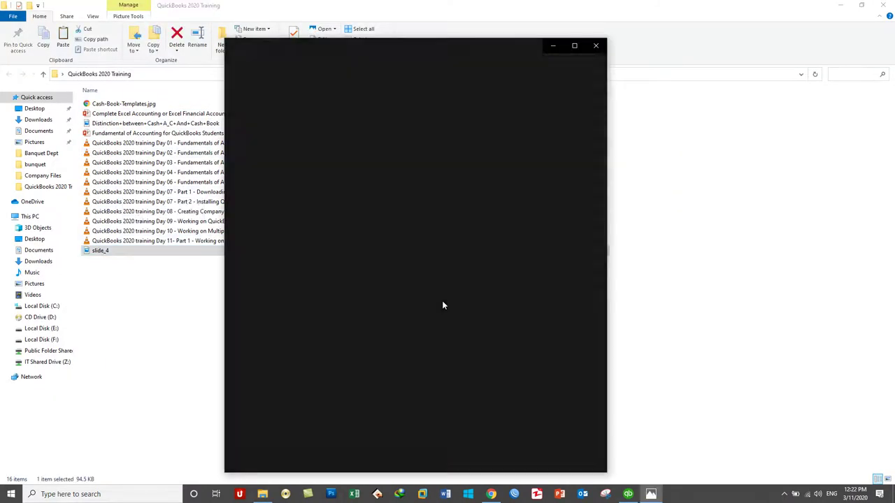
key("Left")
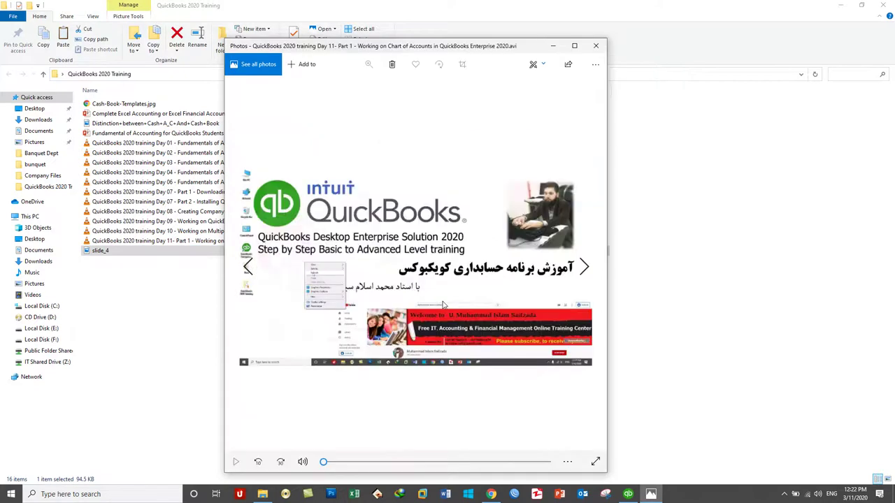
key("Right")
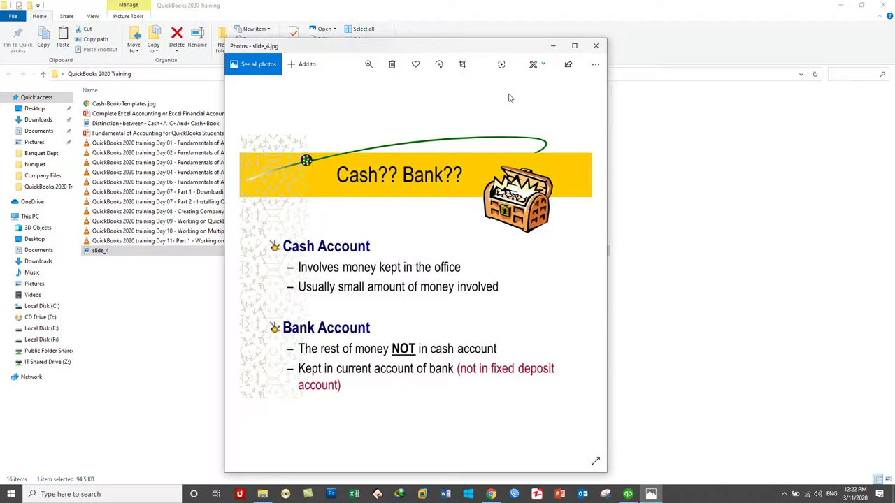
left_click(595, 47)
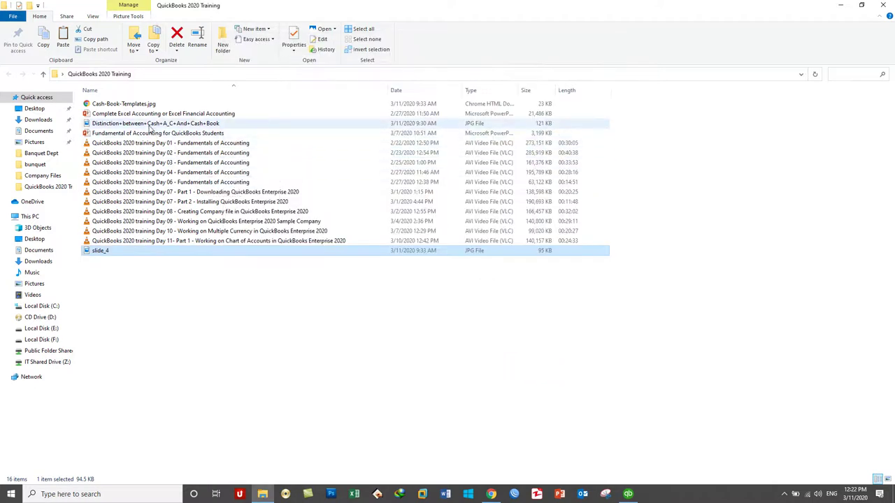
- View the image on the distinction between cash account and cash book in a maximized window, and minimize it when done
left_click(150, 124)
double_click(149, 124)
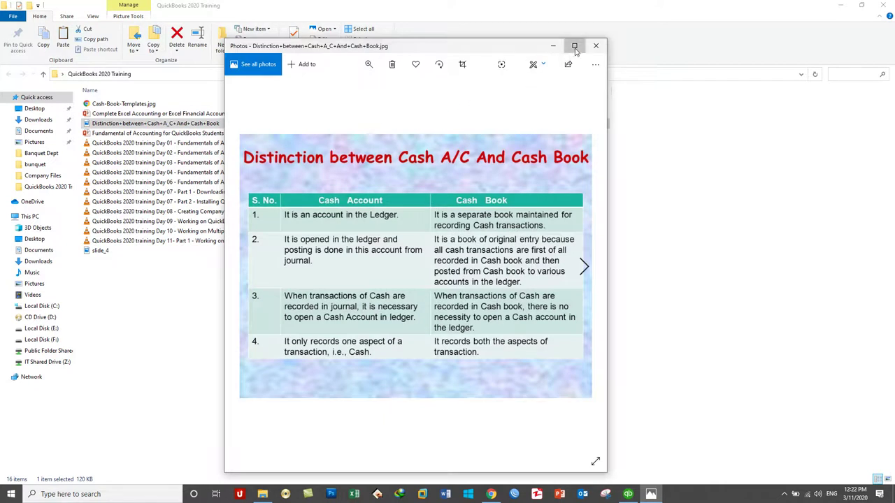
left_click(574, 46)
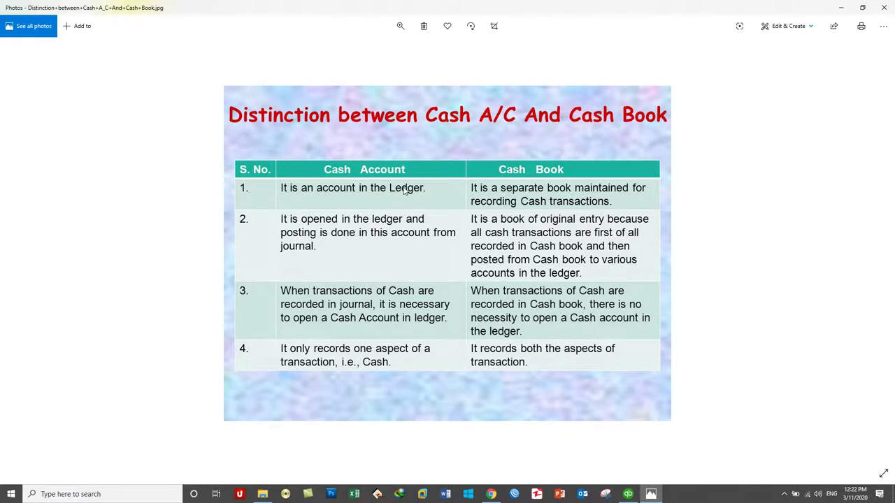
left_click(842, 7)
left_click(840, 6)
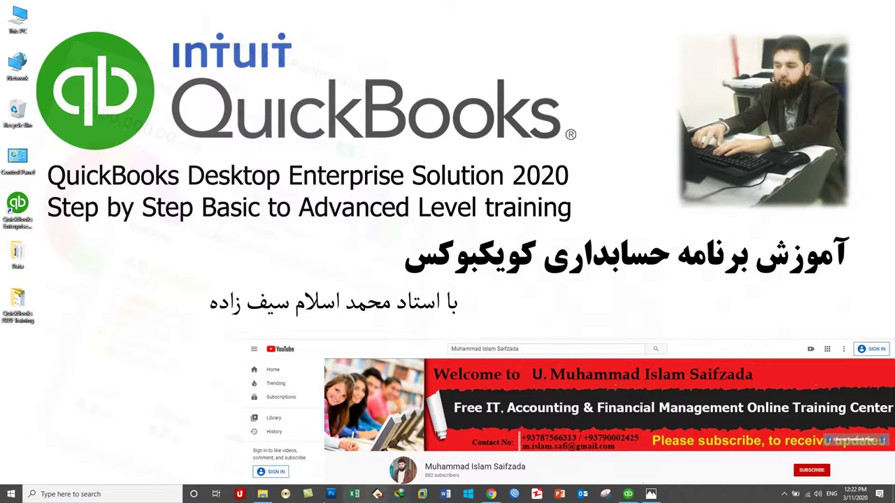
- Examine the Cash-Book-Templates.jpg image from the training folder in Chrome, then put Chrome away and close the folder
key("alt+Tab")
double_click(100, 103)
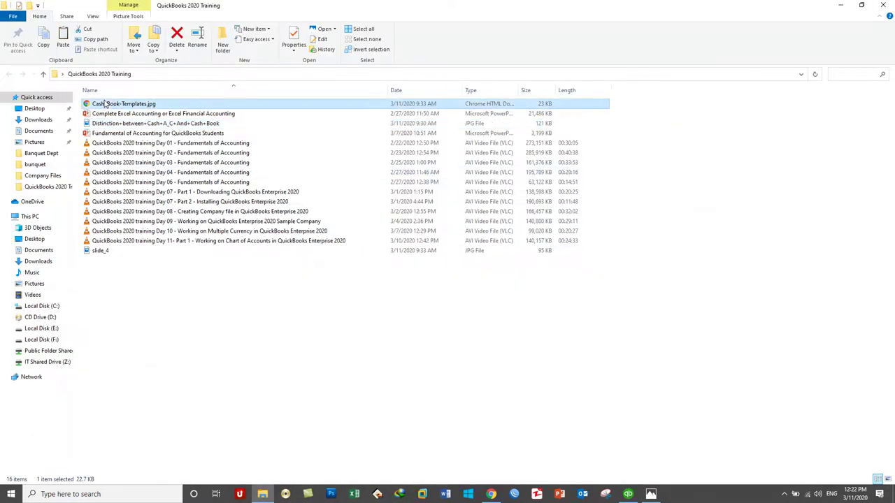
left_click(394, 316)
left_click(449, 343)
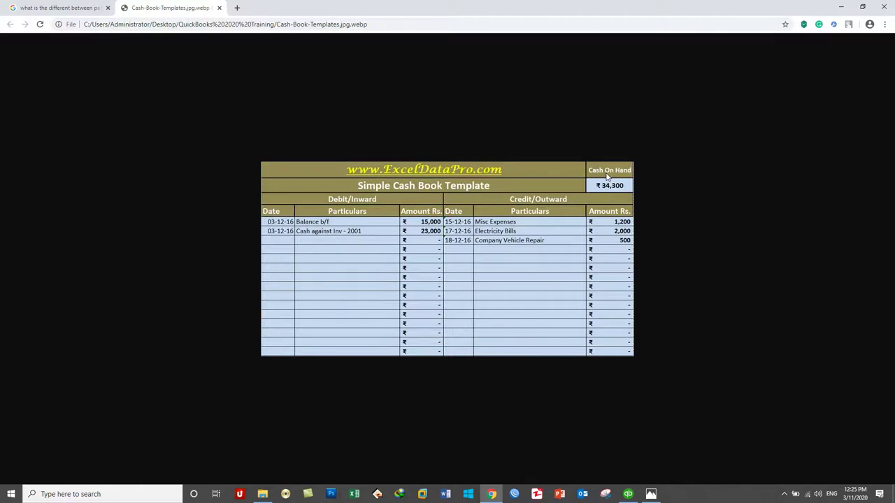
left_click(839, 7)
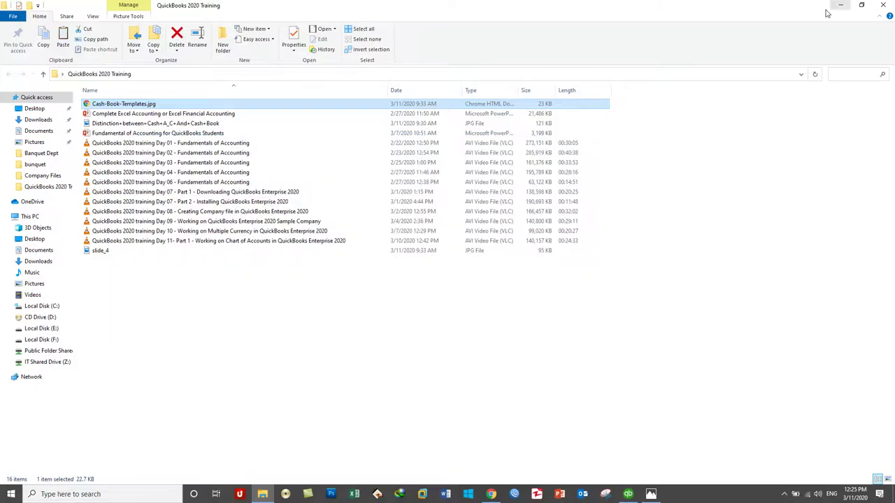
left_click(883, 5)
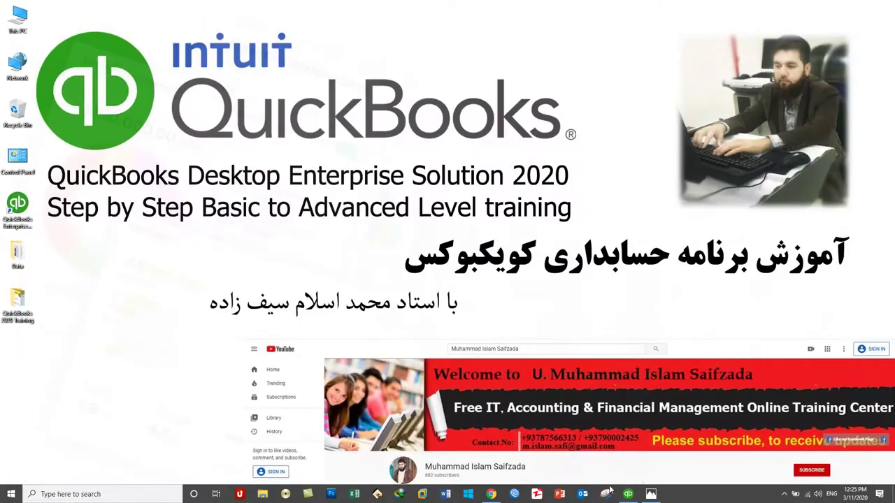
- Switch back to QuickBooks and start a new account of type Bank from the chart of accounts
left_click(628, 494)
key("alt+Tab")
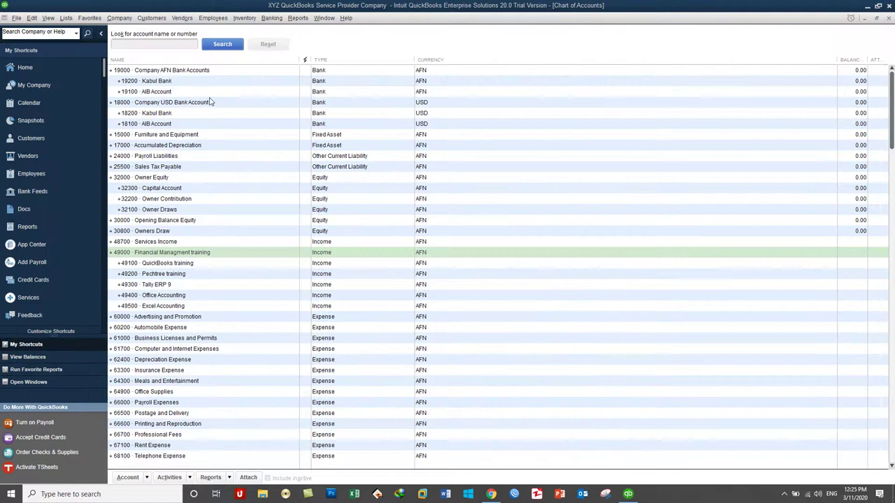
left_click(209, 102)
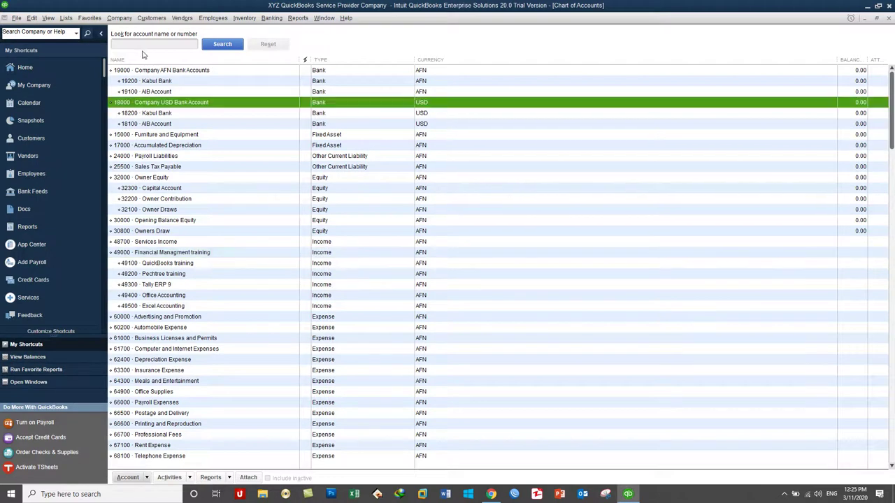
right_click(574, 254)
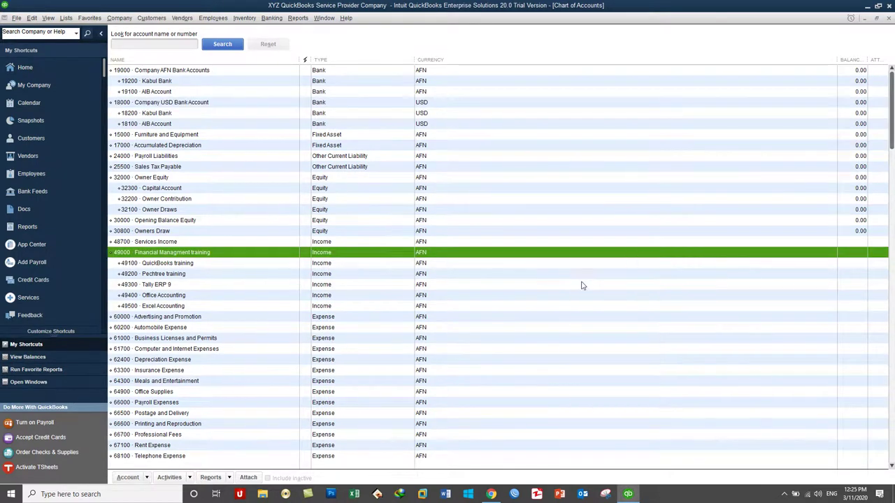
left_click(588, 284)
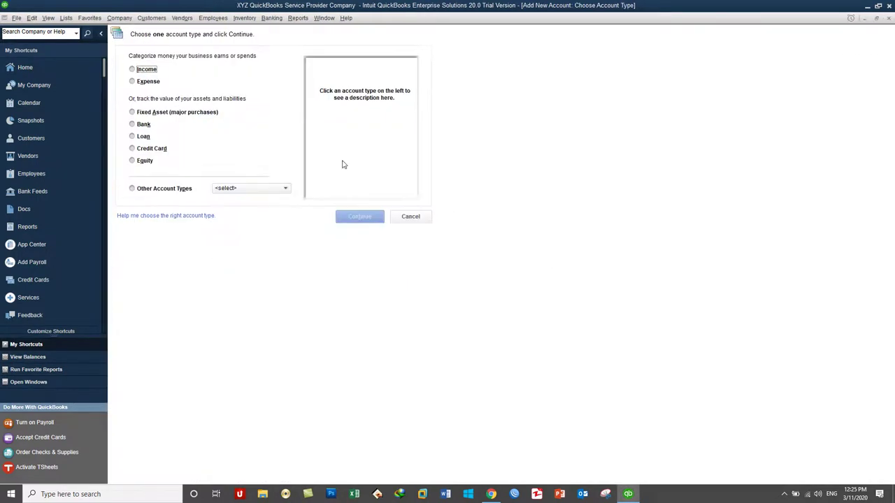
left_click(143, 126)
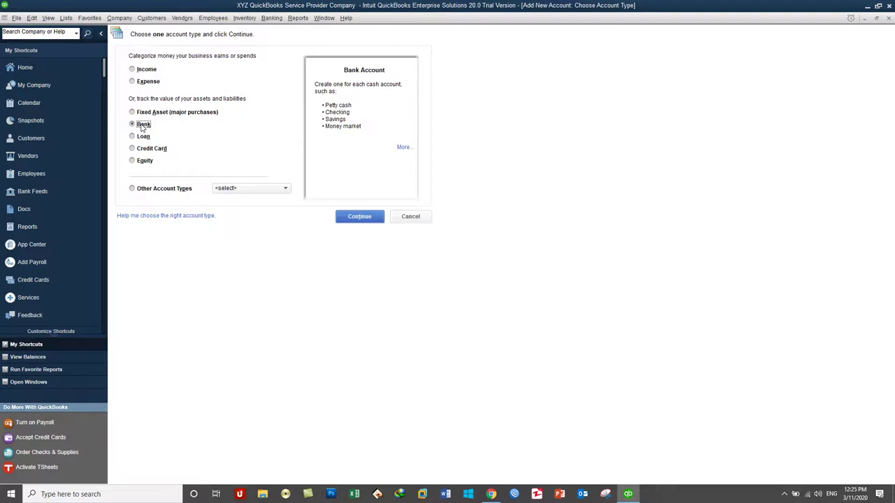
left_click(366, 222)
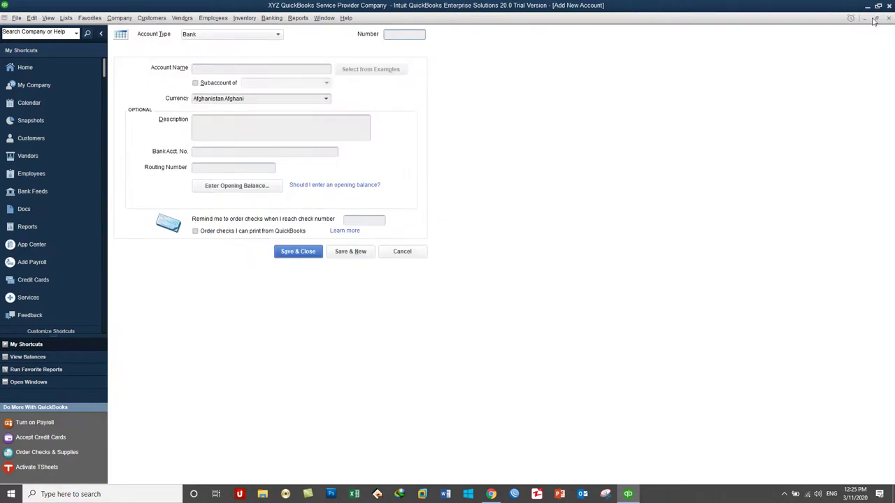
- Discard the blank new account form, maximize the chart of accounts and select the AFN Kabul Bank account
left_click(878, 19)
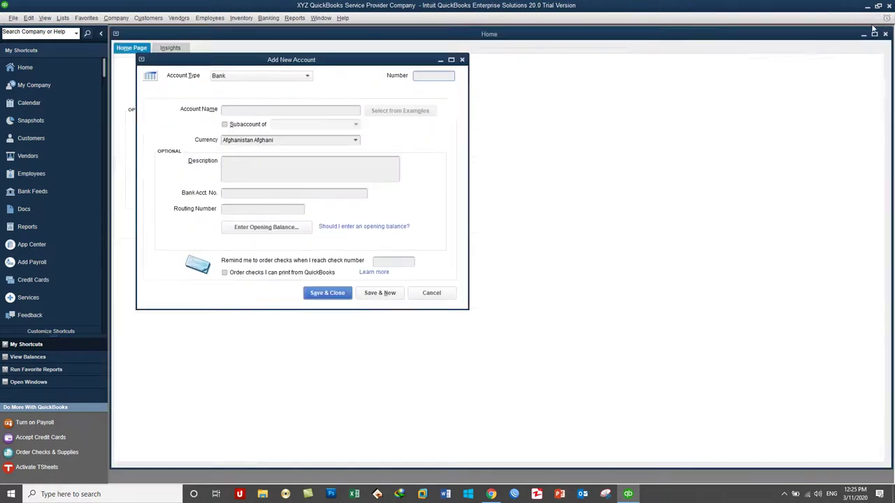
left_click(462, 59)
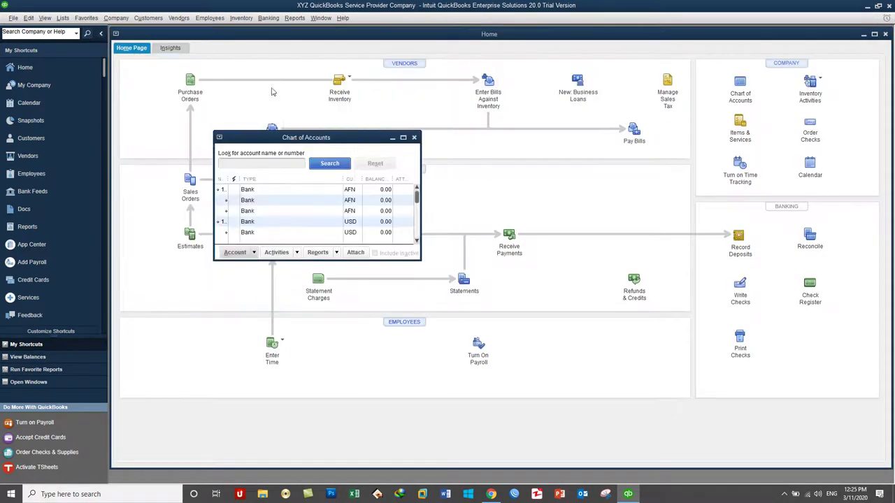
double_click(245, 133)
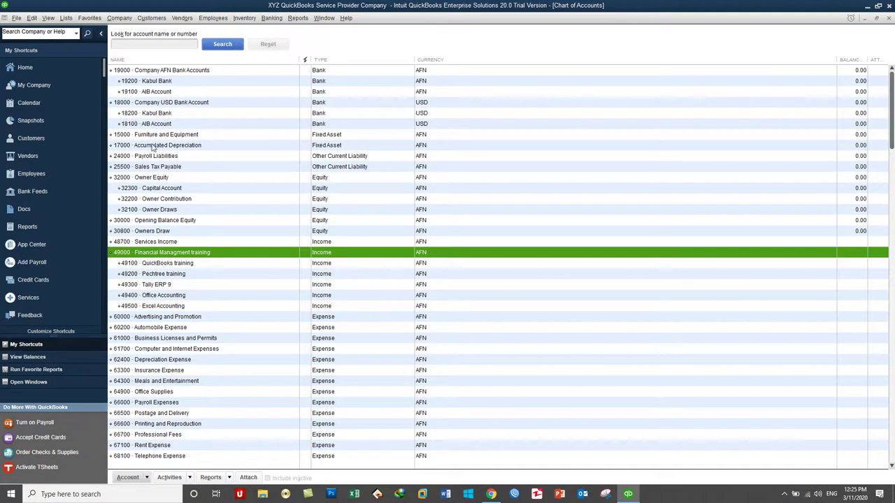
left_click(311, 82)
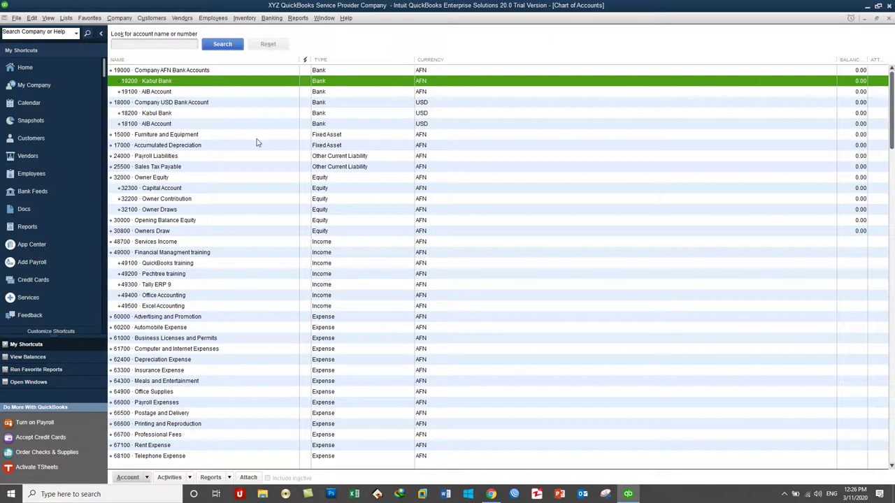
- Add a Bank account numbered 14100 and named Petty Cash, and save it while staying in the new account form
key("ctrl+n")
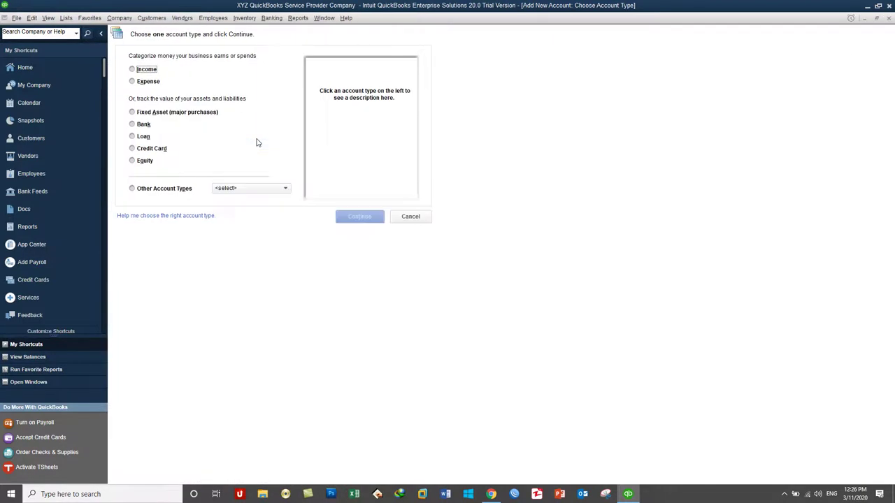
left_click(140, 126)
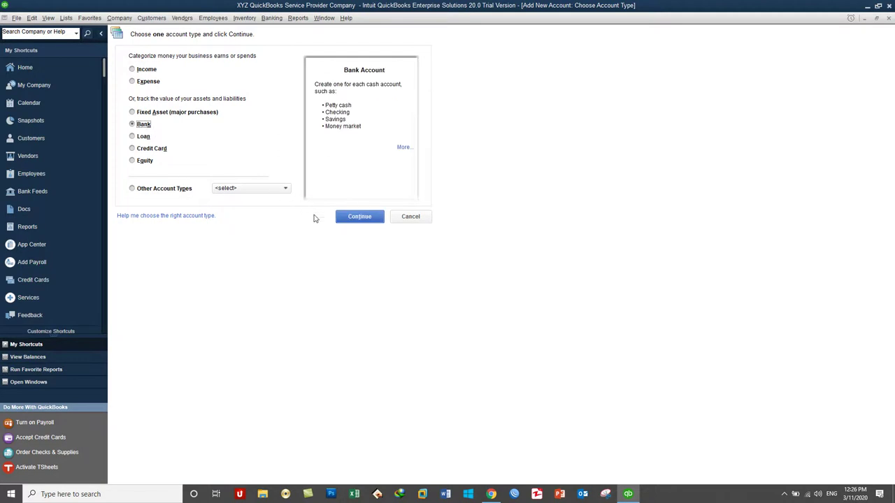
left_click(354, 219)
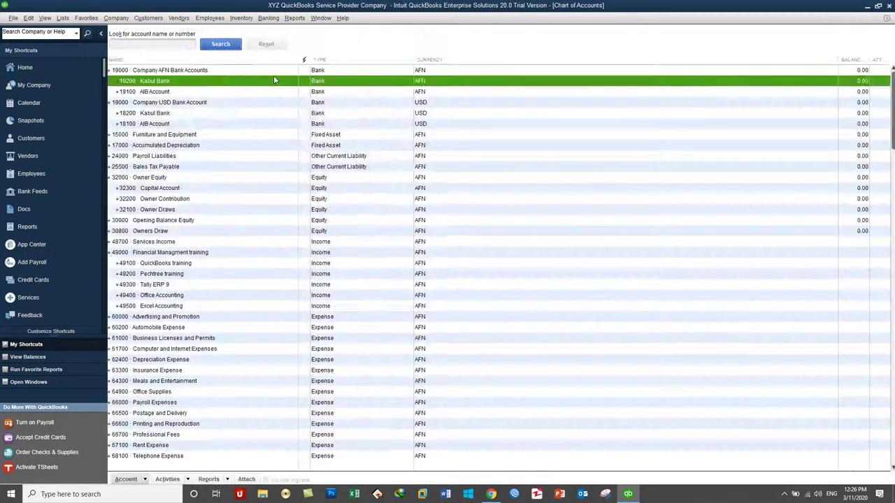
type("1")
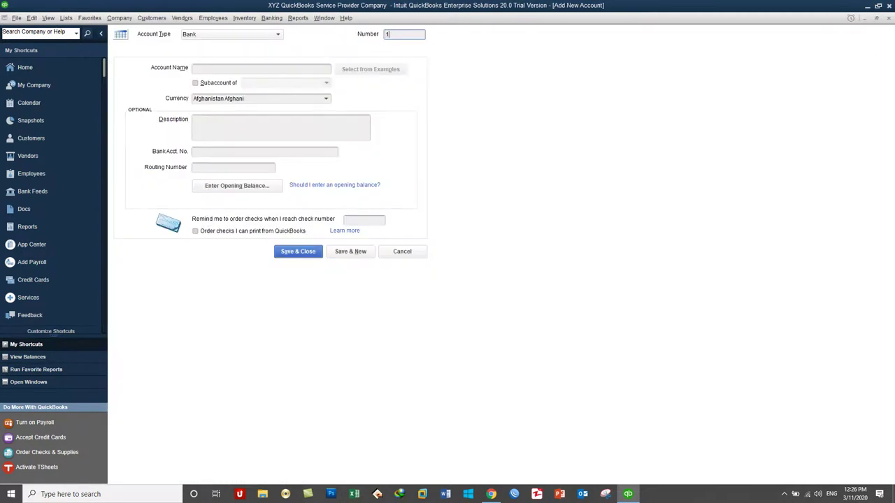
type("4100")
left_click(204, 69)
type("Pett")
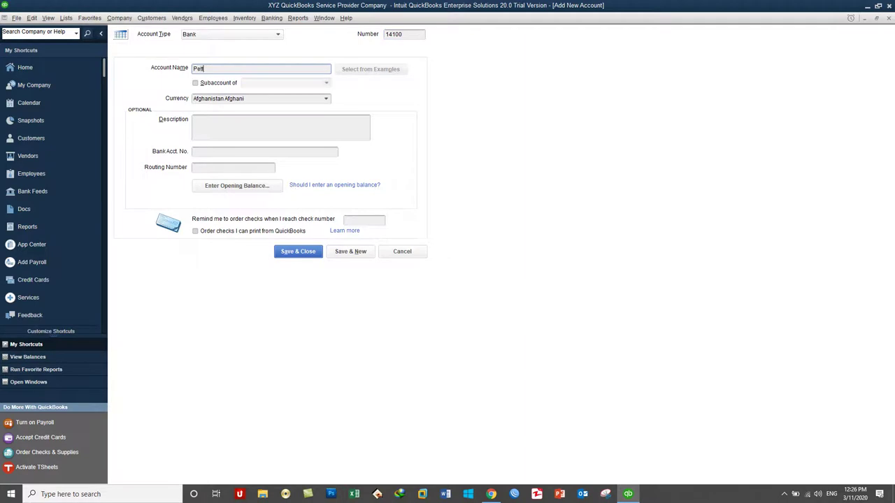
type("y Cash")
left_click(255, 97)
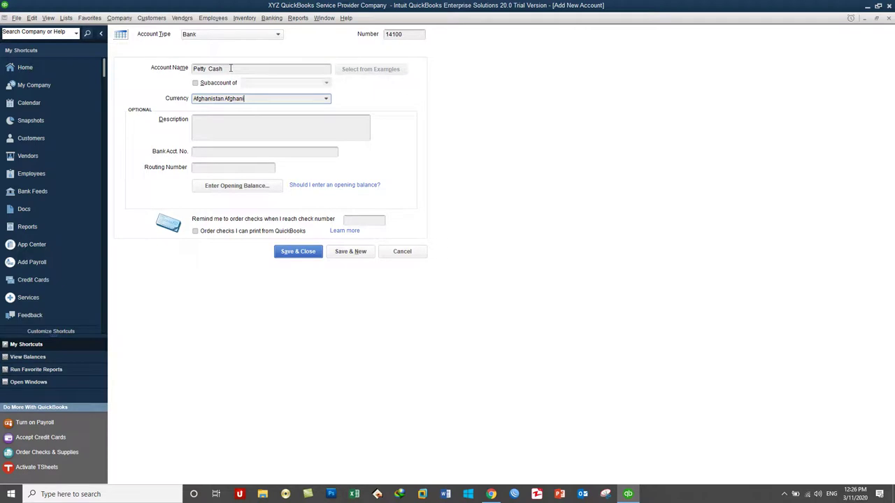
left_click(353, 253)
- Add a Bank account numbered 14200 and named Cash on Hand, return to the chart of accounts and widen its Balance Total column
left_click(398, 35)
type("14200")
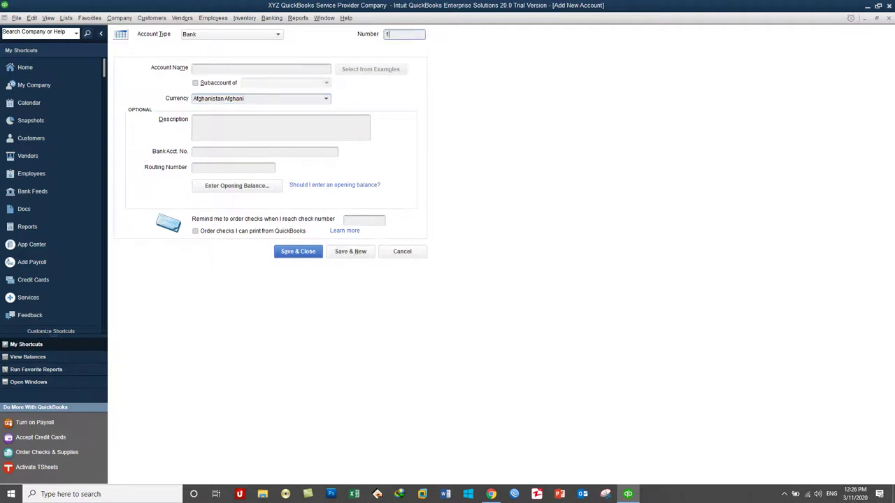
left_click(311, 70)
type("Cash on Hand")
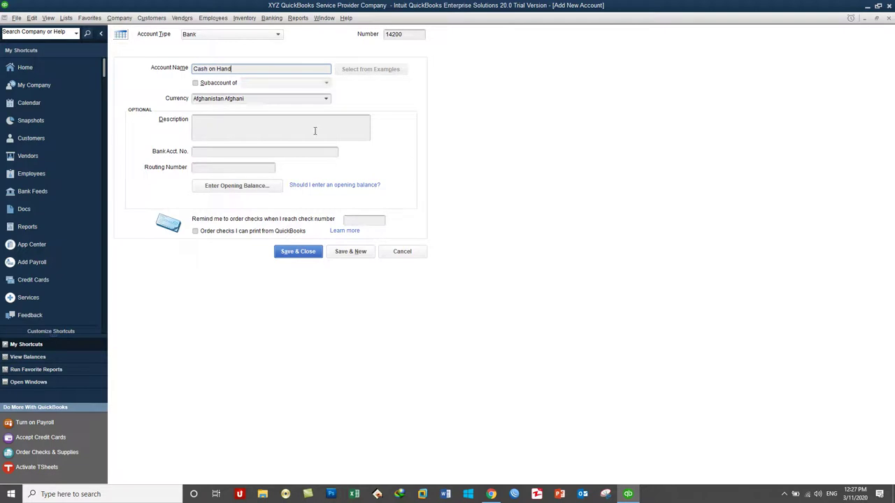
left_click(306, 251)
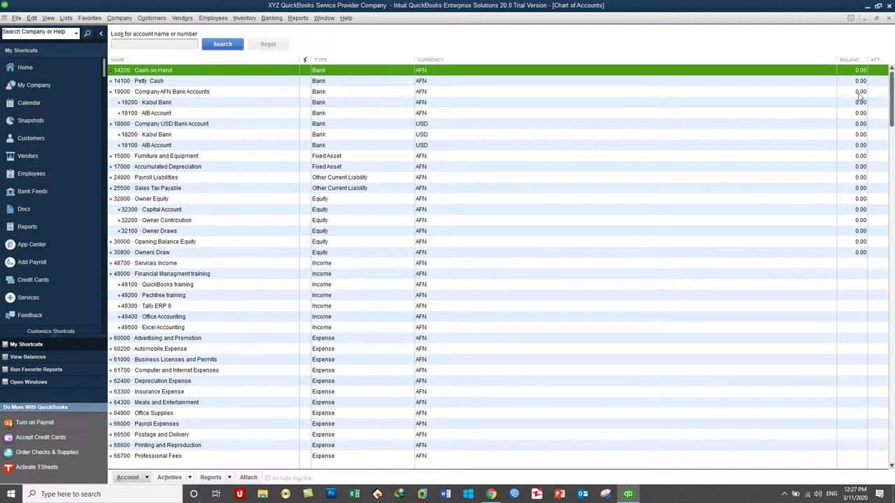
left_click_drag(837, 60, 607, 105)
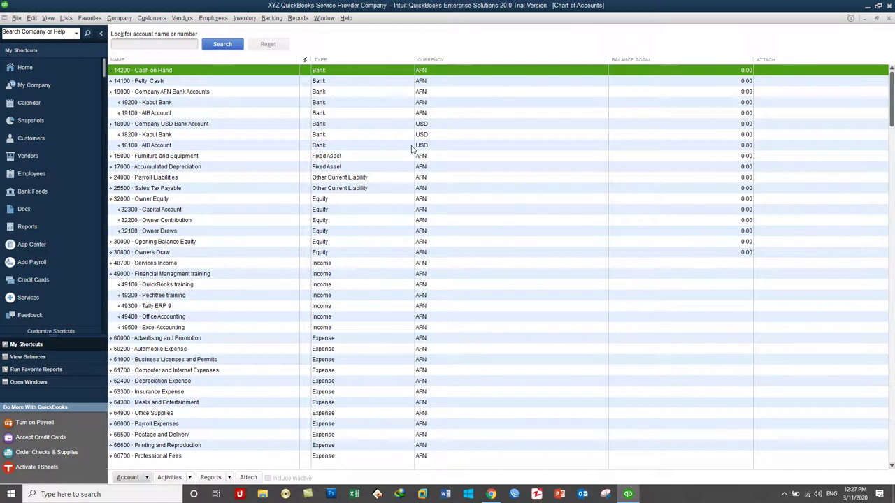
key("ctrl+n")
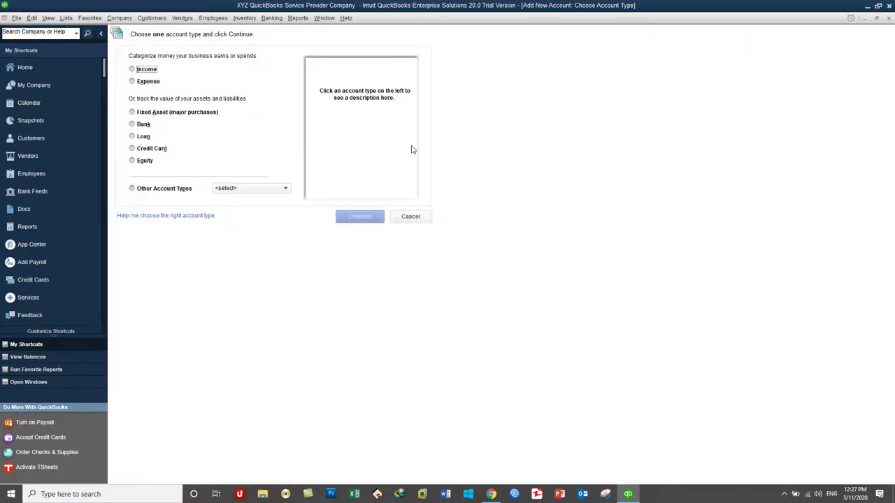
left_click(176, 115)
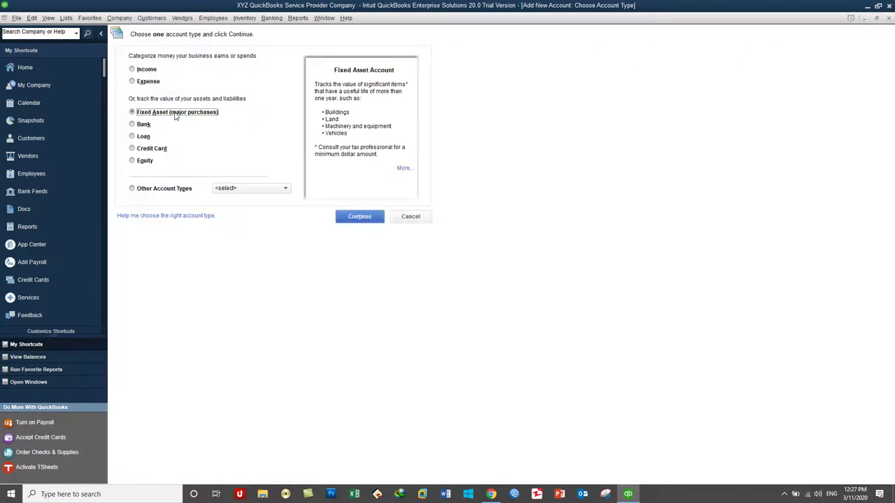
left_click(347, 218)
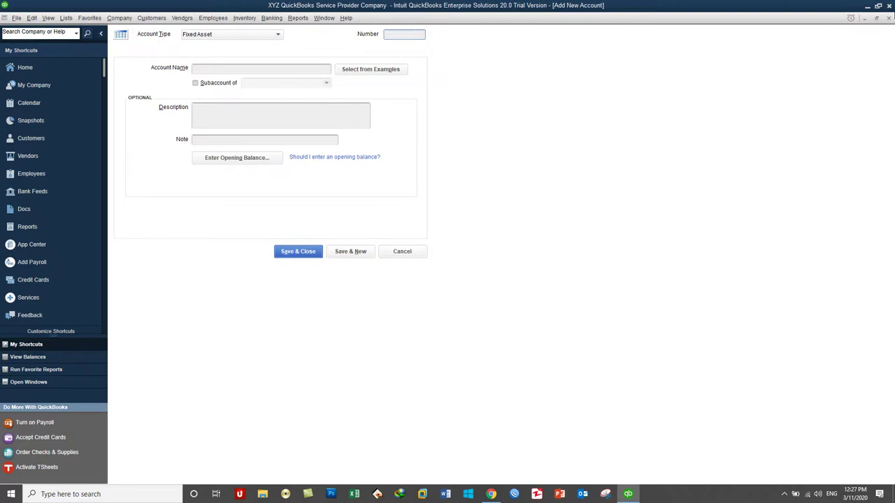
left_click(886, 21)
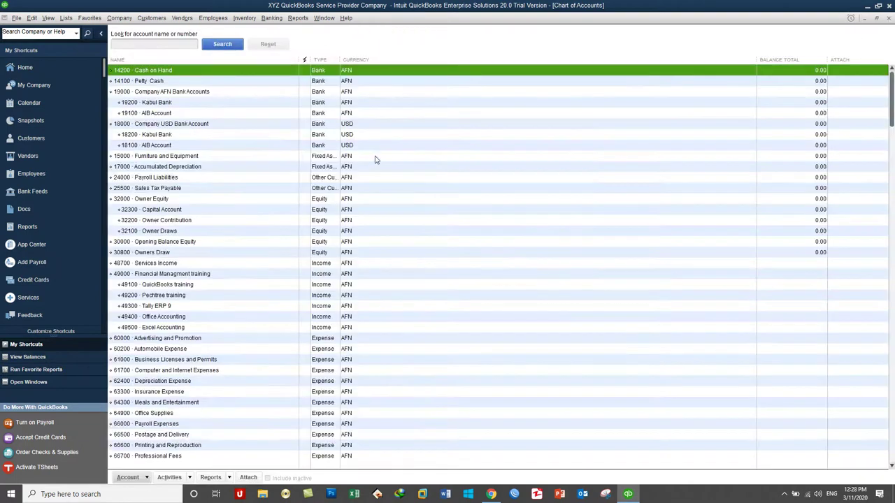
- Widen the Type column of the chart of accounts and start a new account of type Fixed Asset
left_click_drag(339, 61, 377, 61)
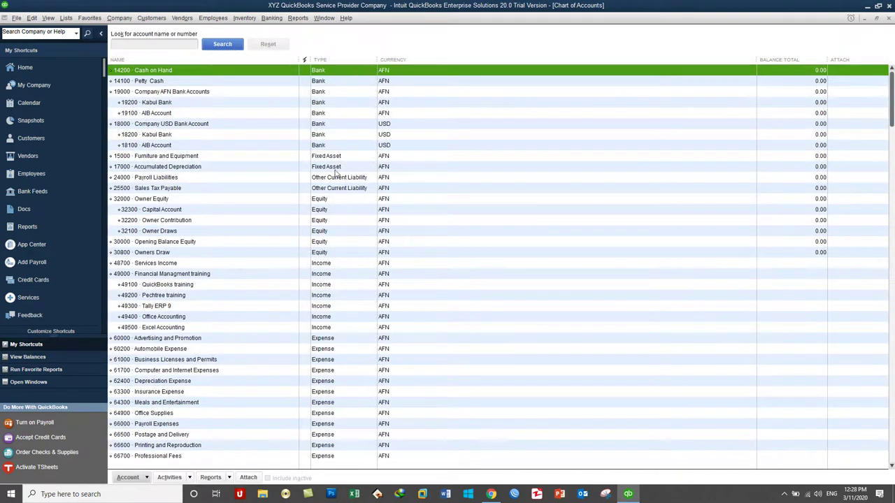
left_click(324, 160)
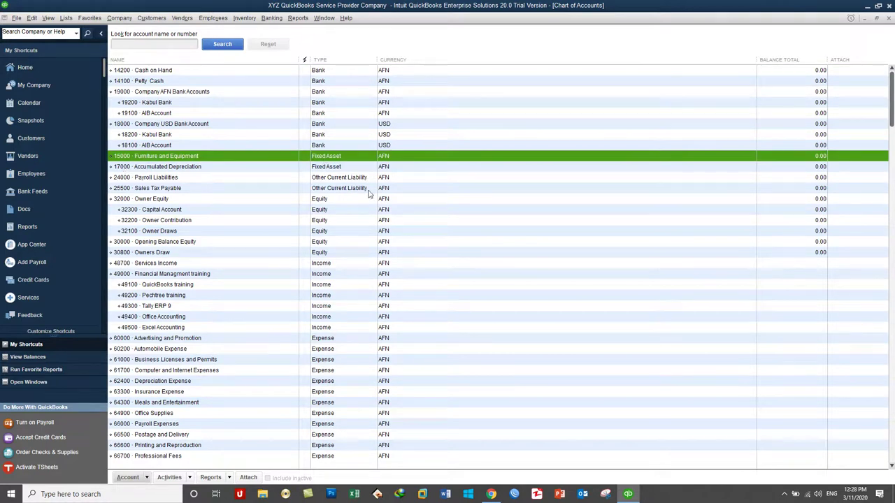
key("ctrl+n")
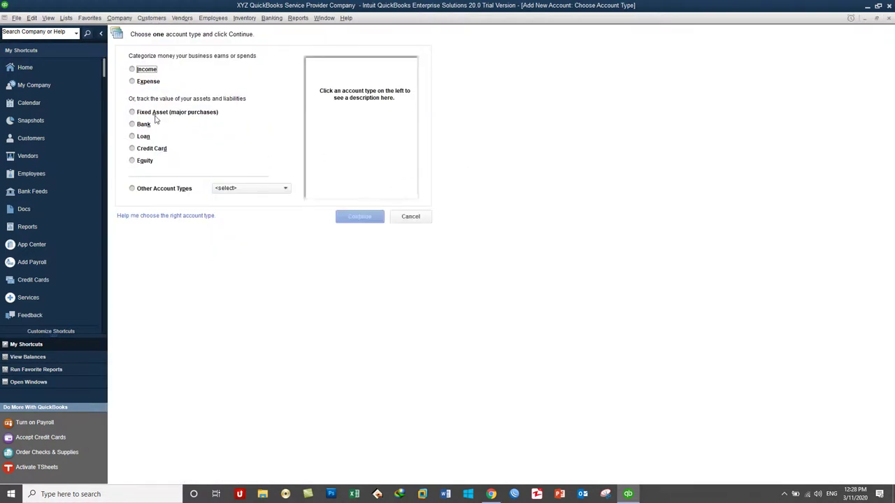
left_click(190, 115)
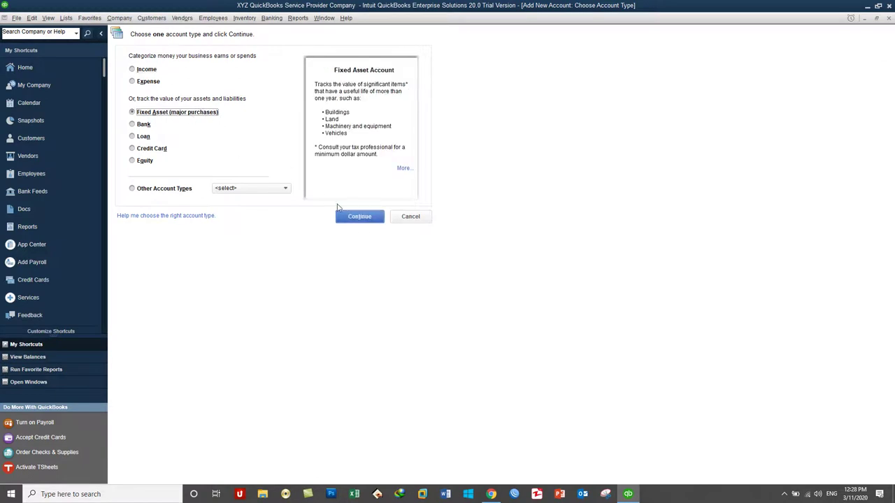
left_click(363, 220)
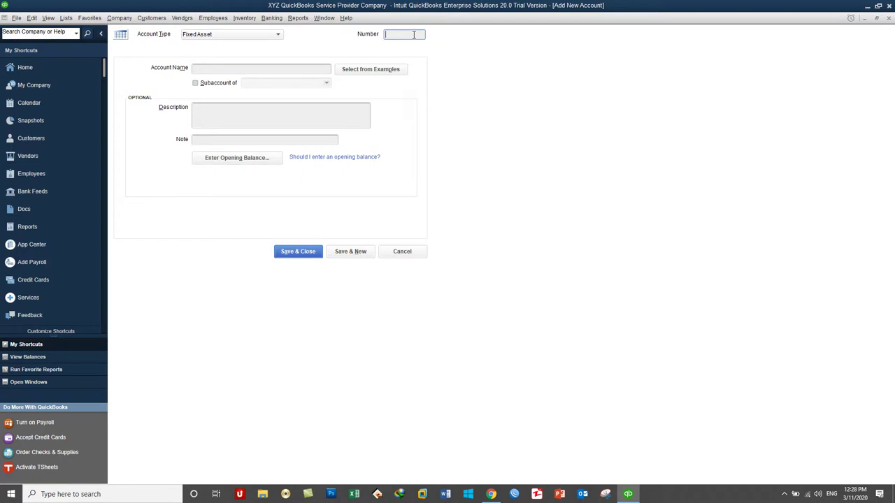
- Number the fixed asset account 16000, name it Company Vehicles, and save it while staying in the new account form
type("16000")
left_click(226, 71)
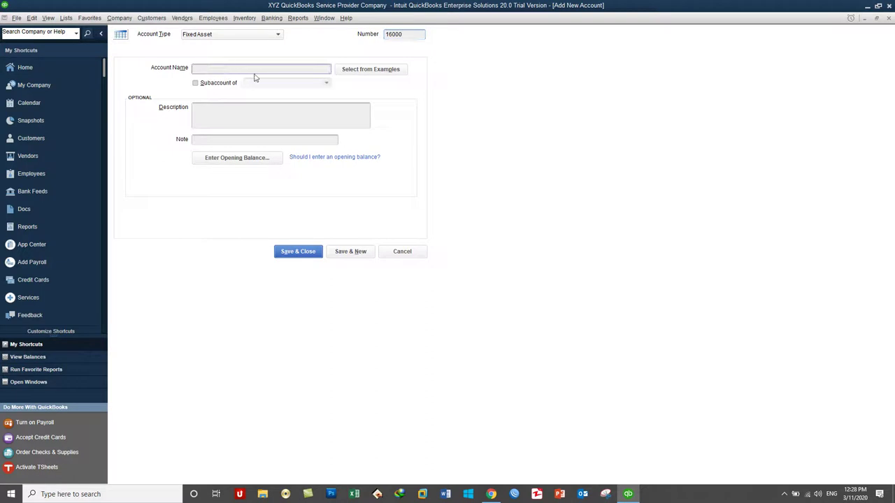
type("Company Vichels")
triple_click(223, 67)
key("BackSpace")
key("ctrl+z")
type("e")
type("es")
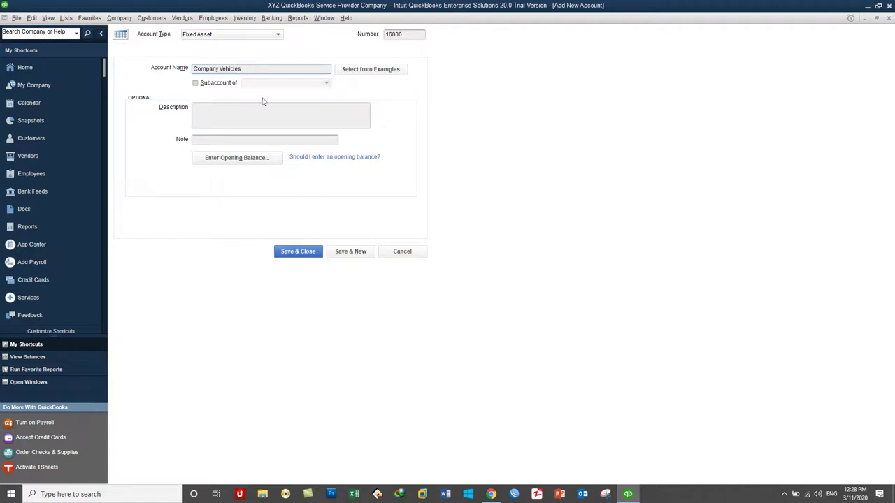
left_click(349, 251)
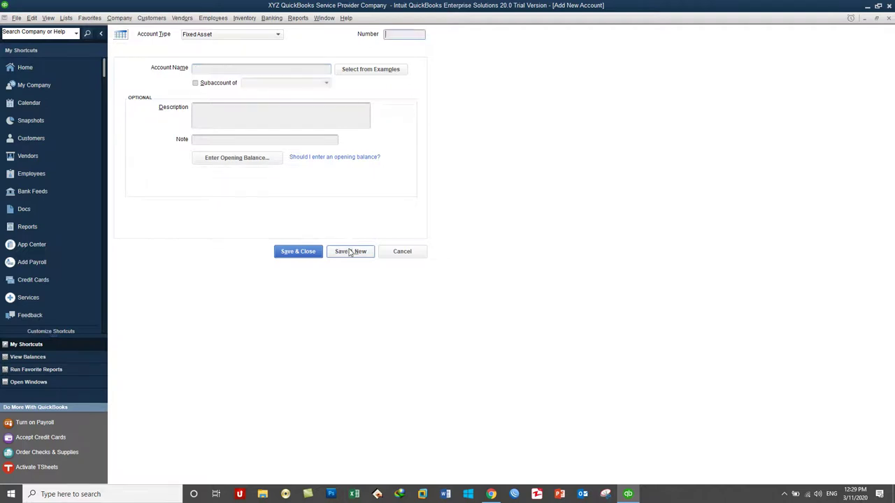
- Add fixed asset account 16100 named Land Cruser as a subaccount of 16000 Company Vehicles, and continue with another blank form
left_click(399, 33)
type("15")
type("100")
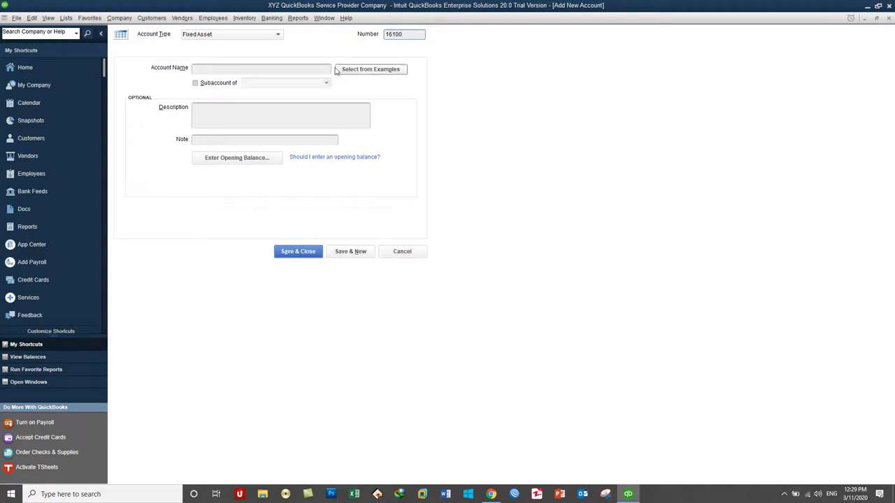
left_click(300, 70)
type("L")
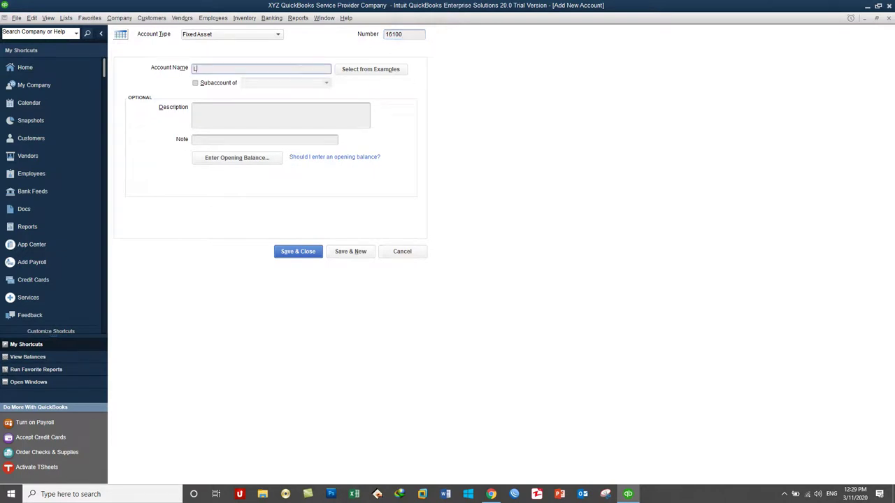
type("and Cruser")
left_click(215, 84)
left_click(325, 85)
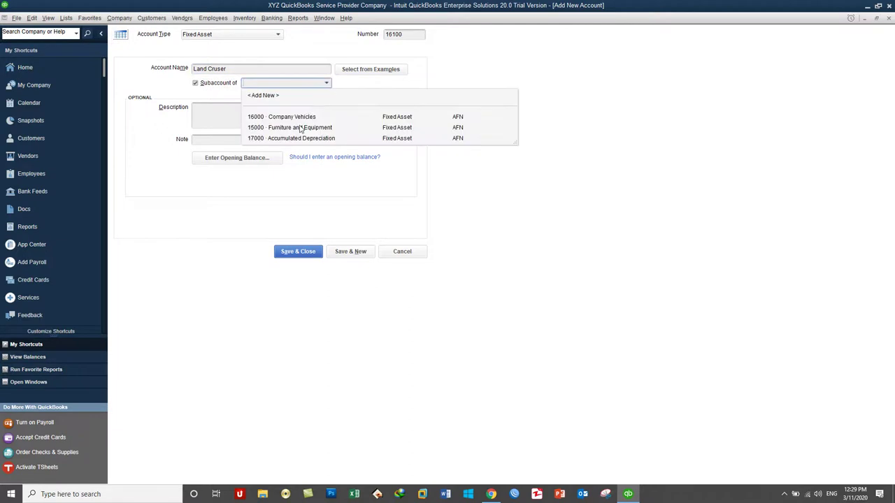
left_click(299, 116)
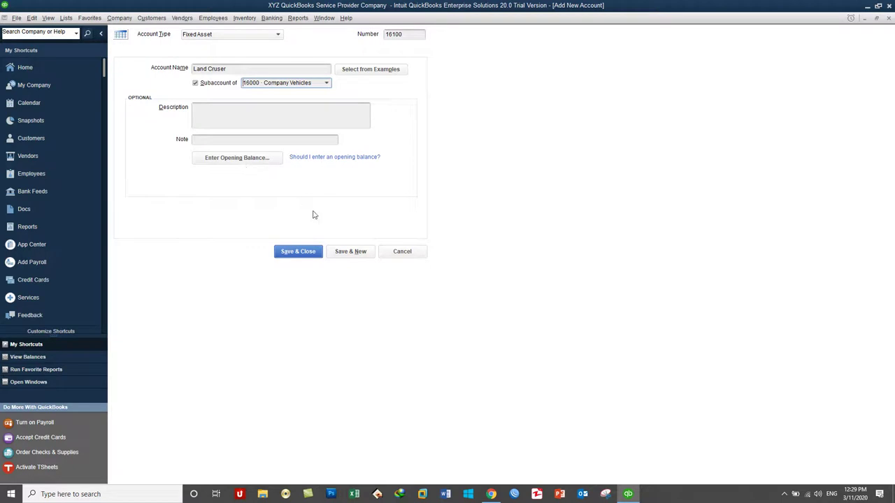
left_click(346, 253)
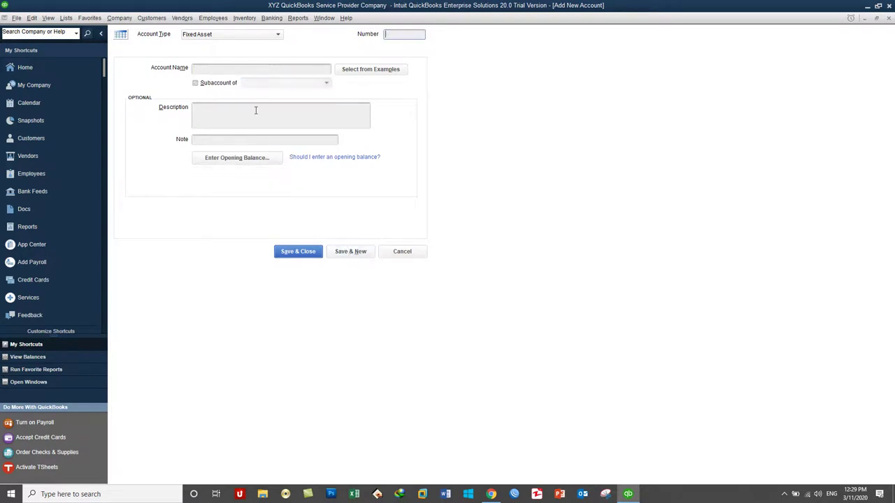
- Add fixed asset account 16200 named Corolla 2018 as a subaccount of 16000 Company Vehicles, and return to the chart of accounts
type("16200")
left_click(279, 68)
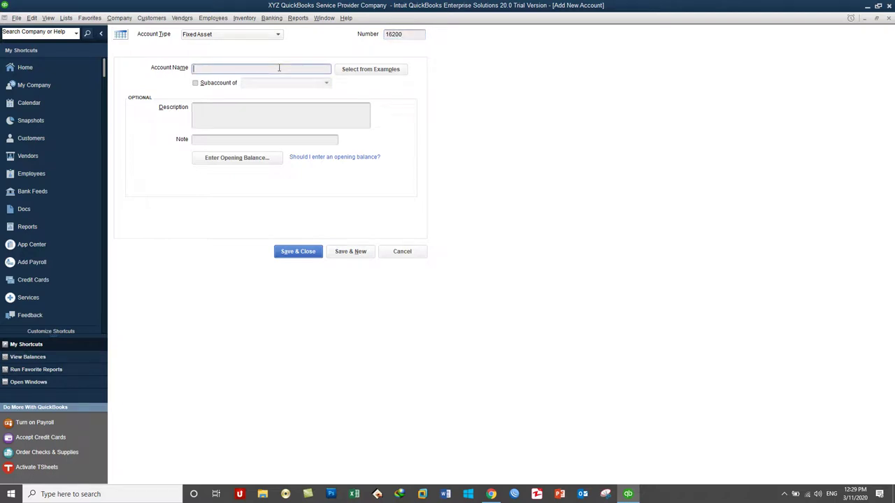
type("Corolla 2018")
left_click(215, 81)
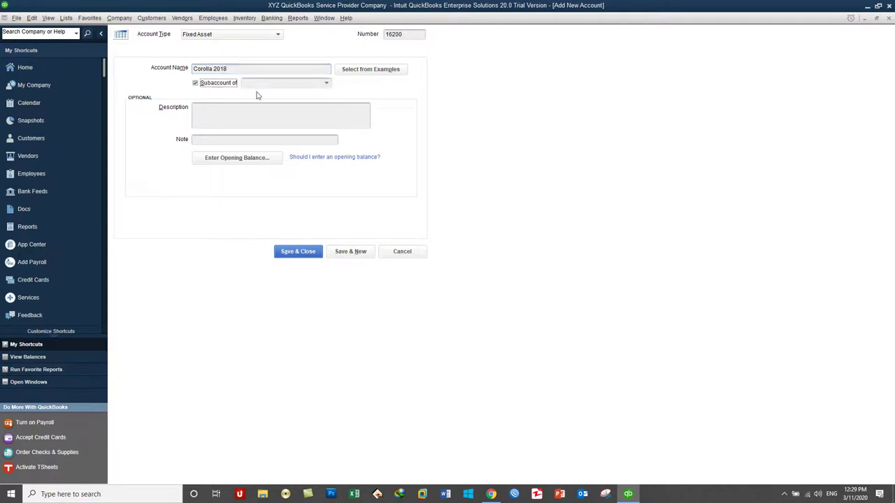
left_click(326, 83)
left_click(300, 119)
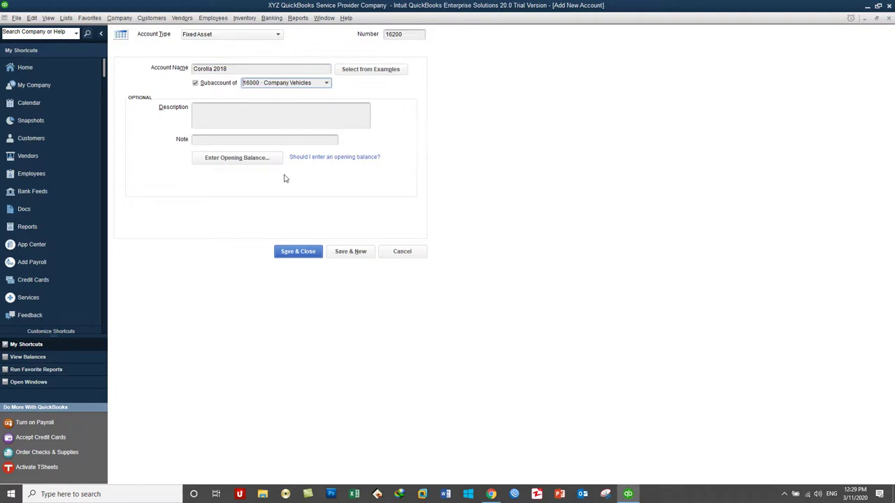
left_click(302, 253)
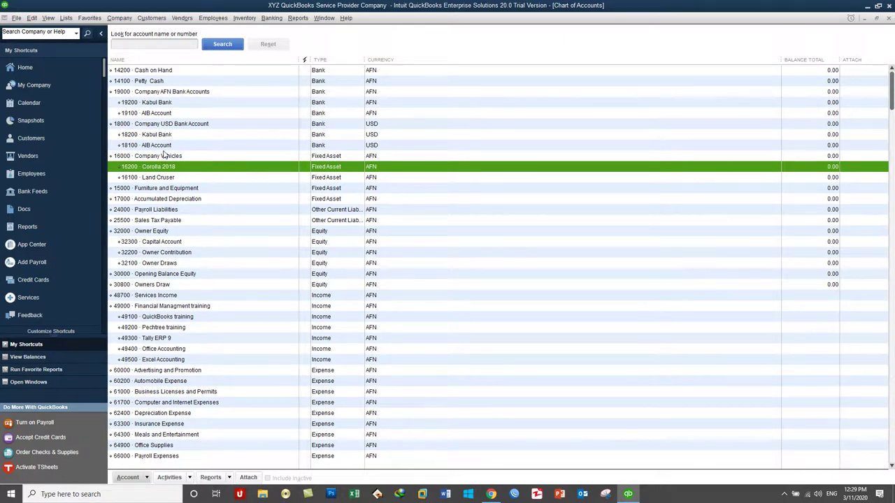
- Start a new account of type Loan from the chart of accounts
left_click(164, 155)
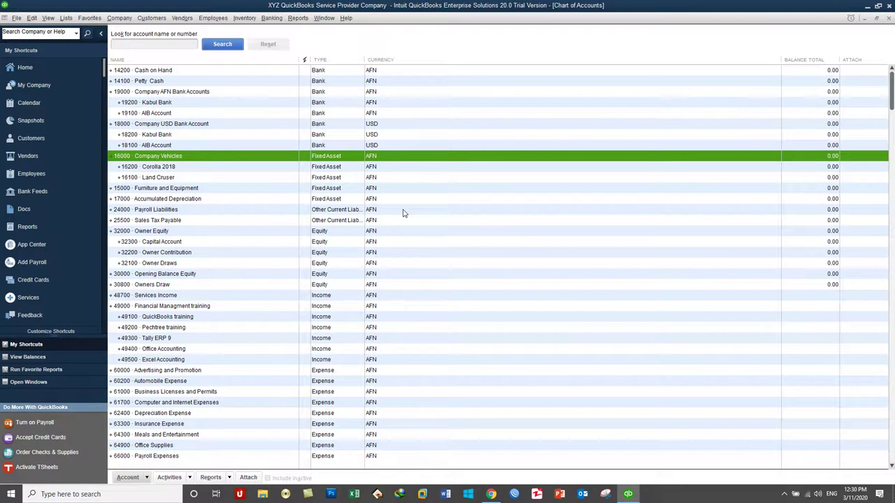
key("ctrl+n")
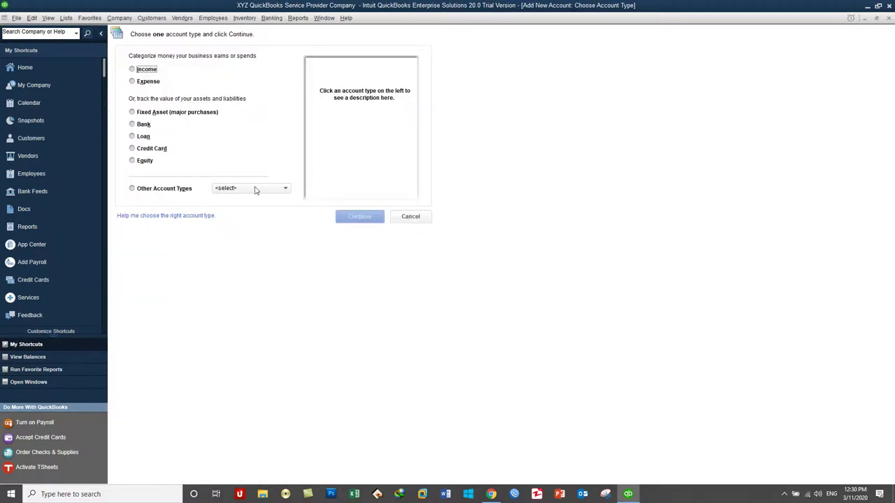
left_click(143, 137)
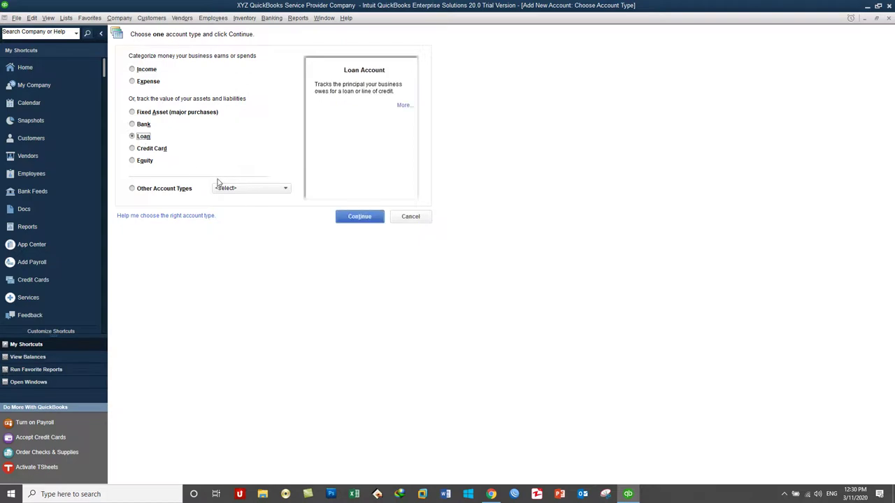
left_click(245, 193)
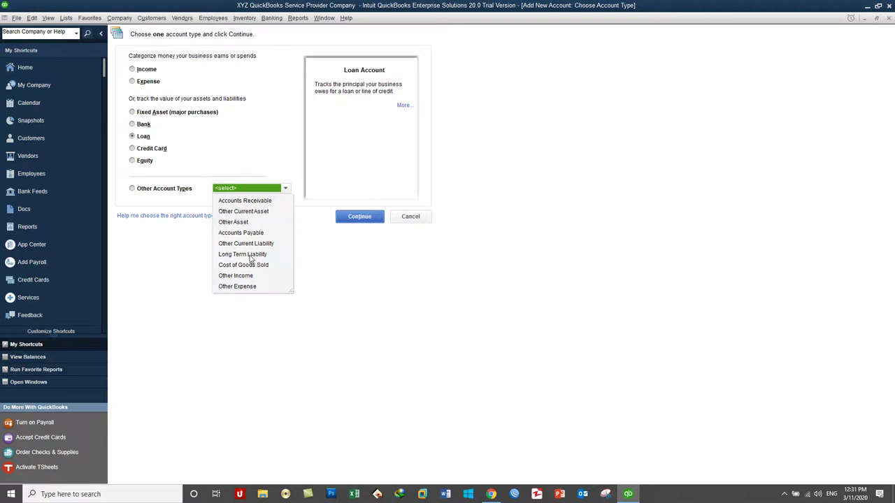
left_click(146, 138)
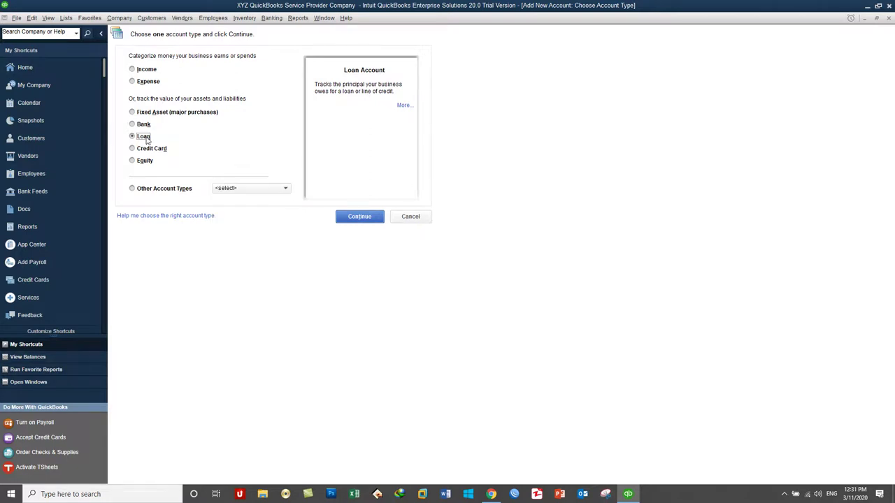
left_click(368, 218)
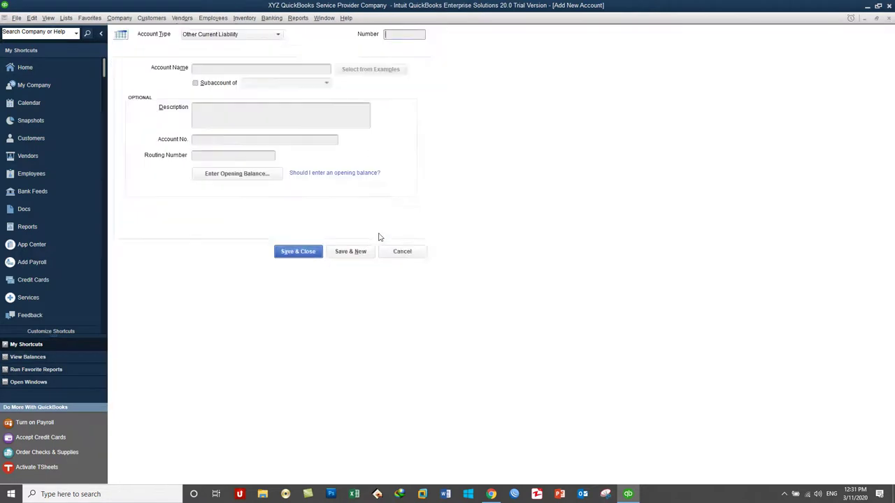
- Name the new loan account Company Loan, leave its number blank, and save it to return to the chart of accounts
type("Cred")
key("BackSpace")
key("BackSpace")
key("BackSpace")
key("BackSpace")
key("Tab")
type("Company")
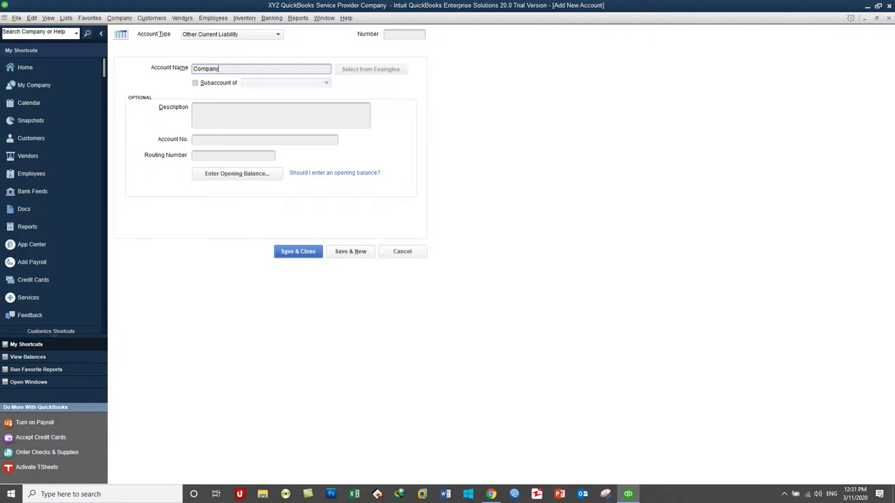
type(" Loan")
left_click(304, 251)
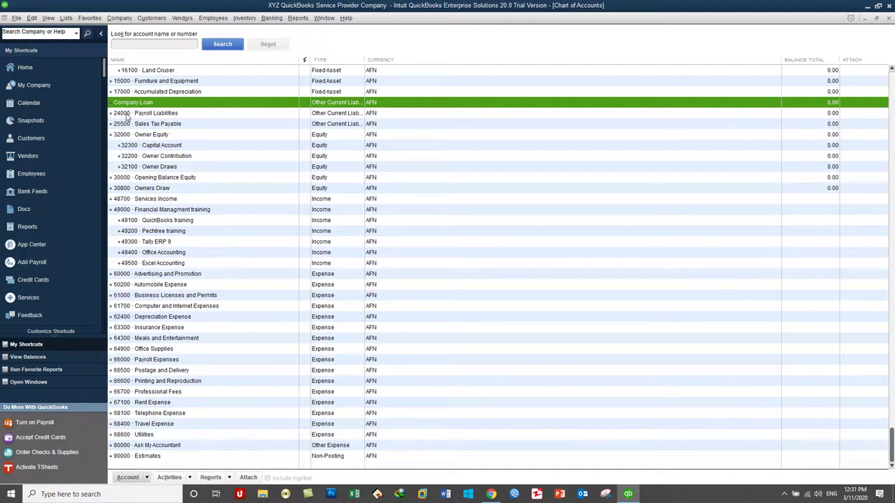
- Edit the Company Loan account to give it number 24200, and save the change
right_click(134, 105)
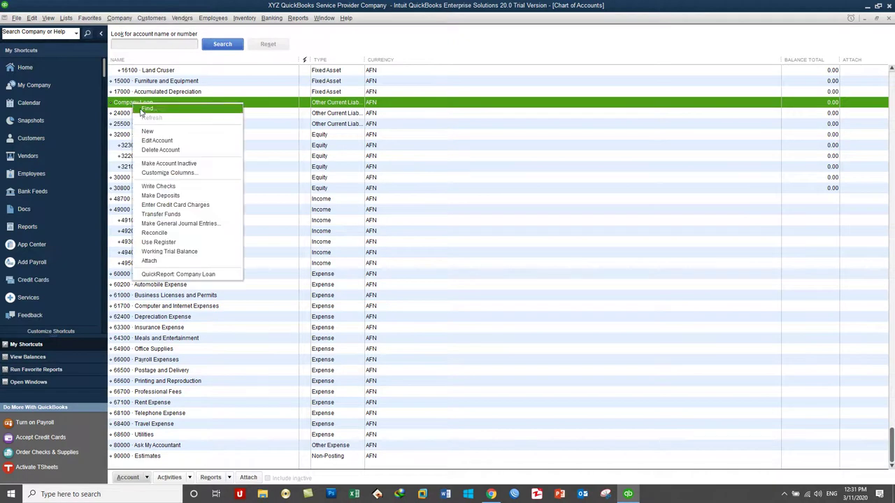
left_click(163, 142)
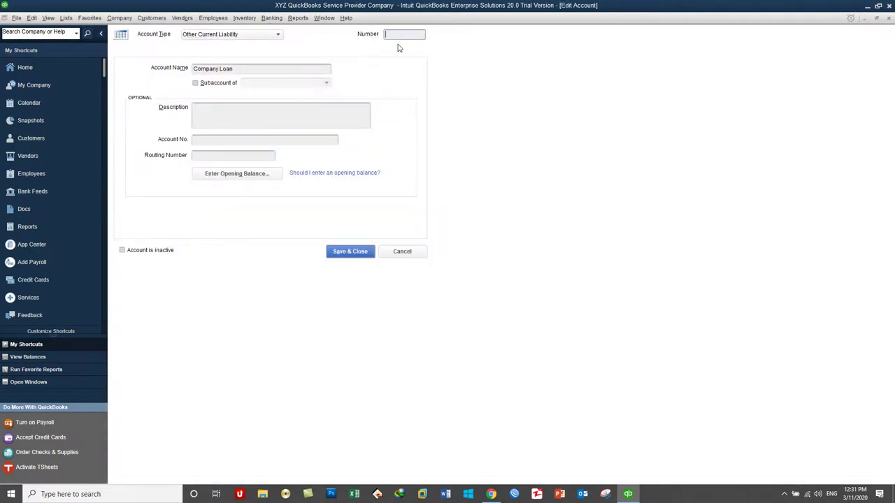
type("24200")
left_click(363, 253)
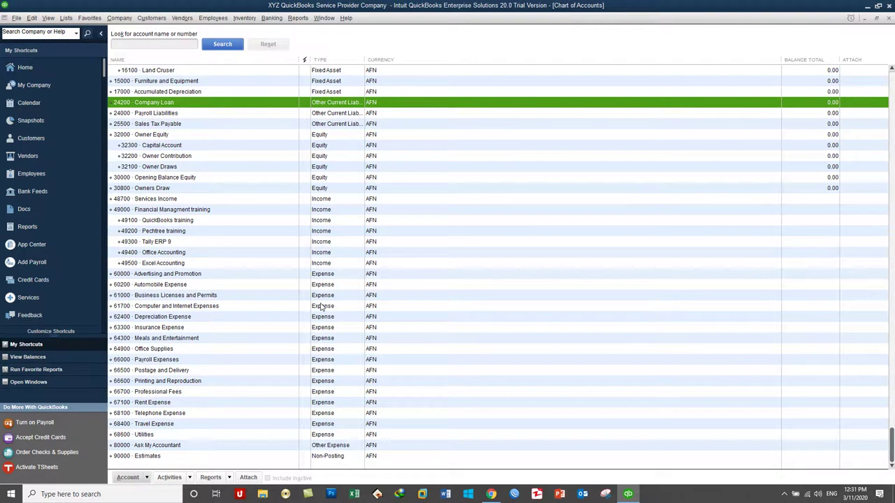
- Add Other Current Liability account 14300 named Company Short Term Loan as a subaccount of 24200 Company Loan, and continue with another blank form
key("ctrl+n")
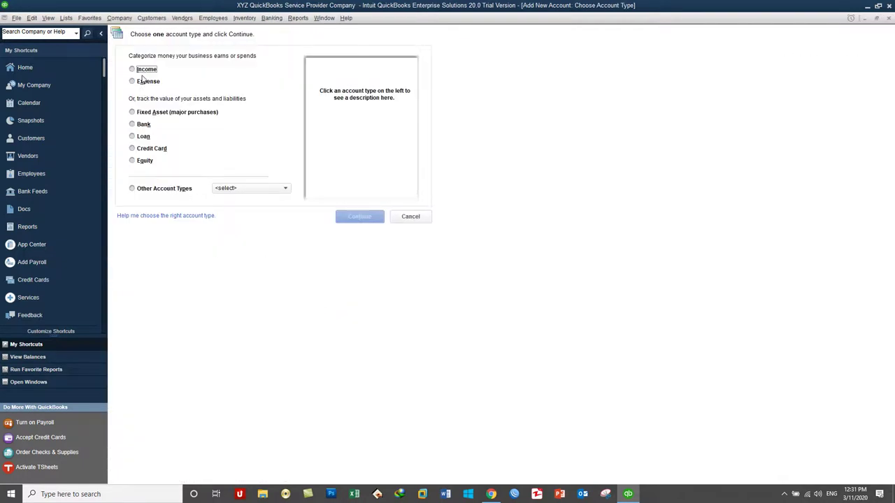
left_click(239, 189)
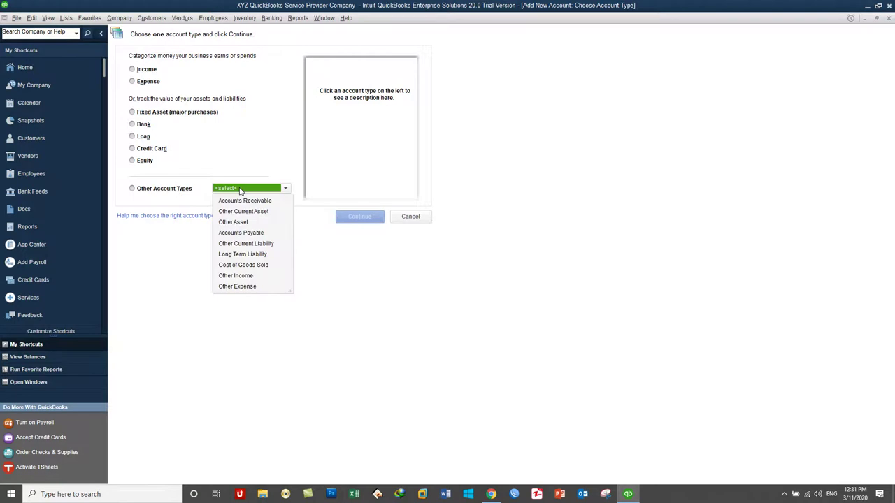
left_click(252, 244)
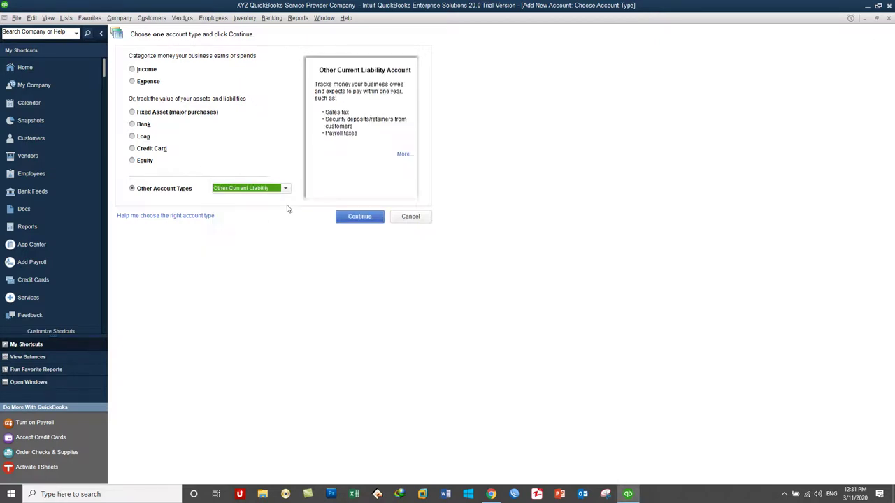
left_click(360, 217)
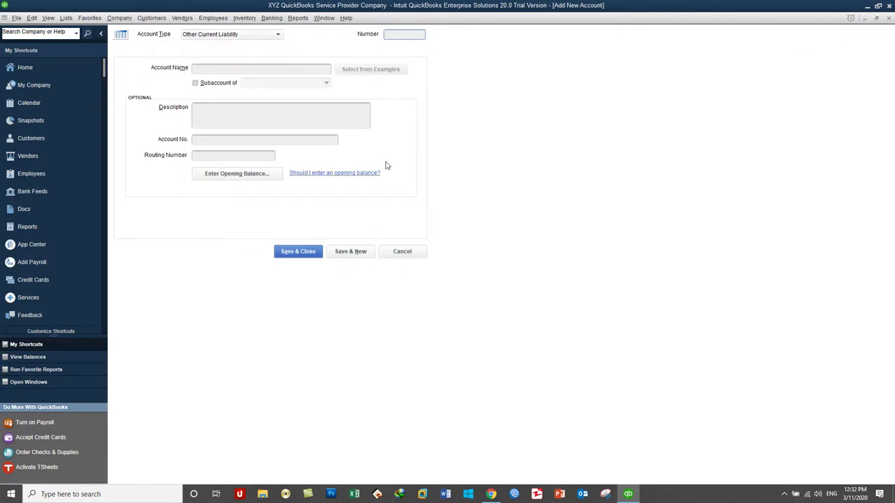
type("14300")
left_click(255, 67)
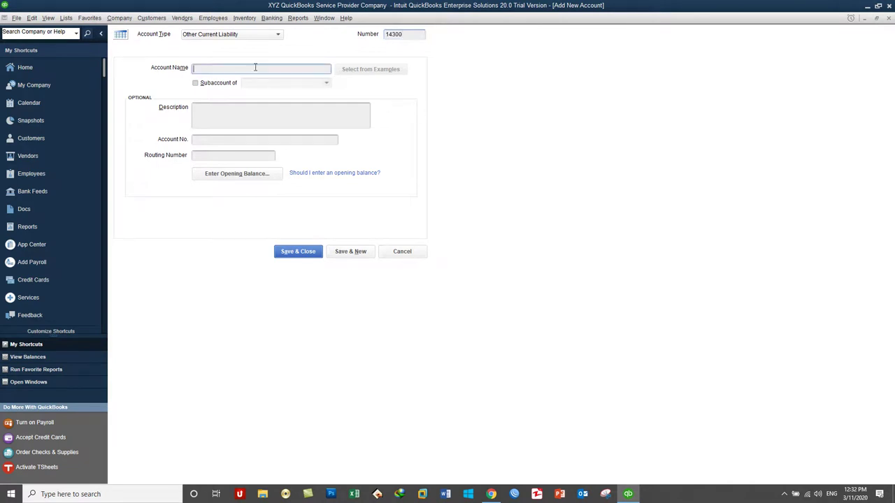
type("Company Short Term Loan")
left_click(196, 83)
left_click(328, 83)
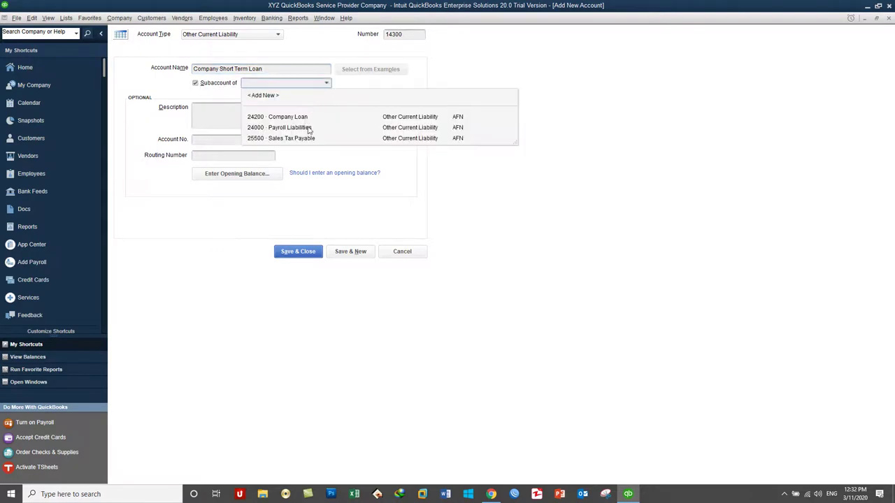
left_click(305, 116)
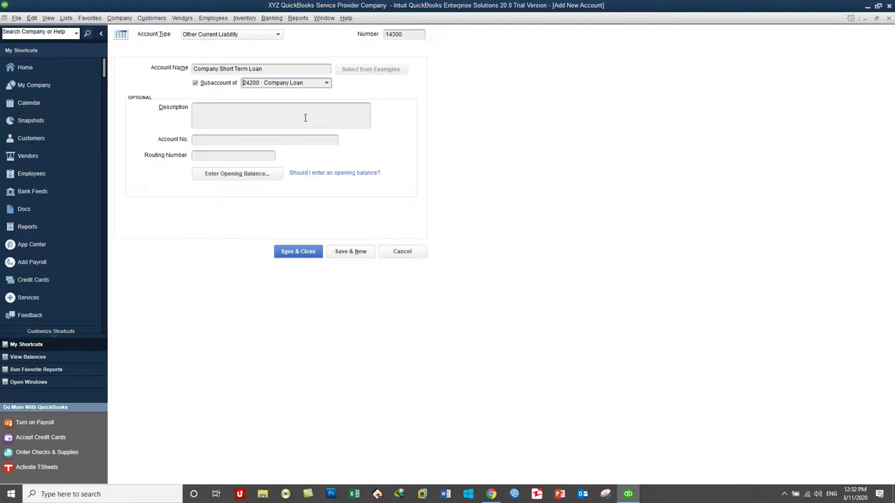
left_click(351, 252)
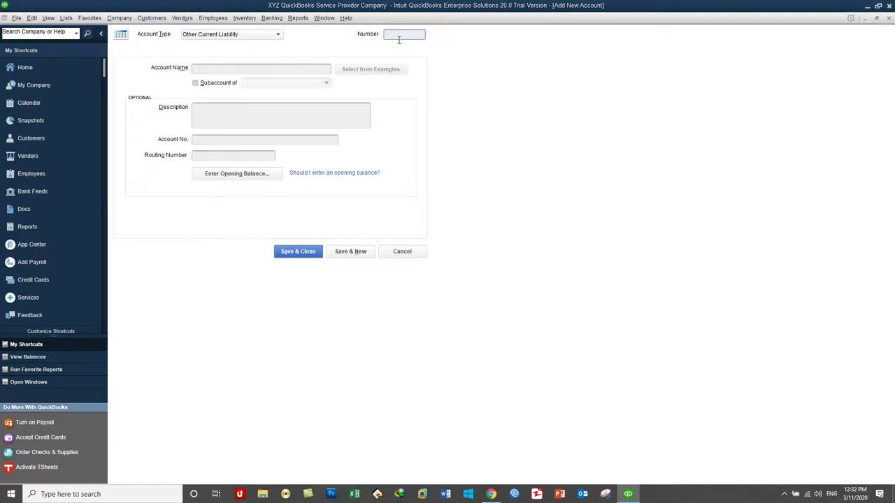
key("F1")
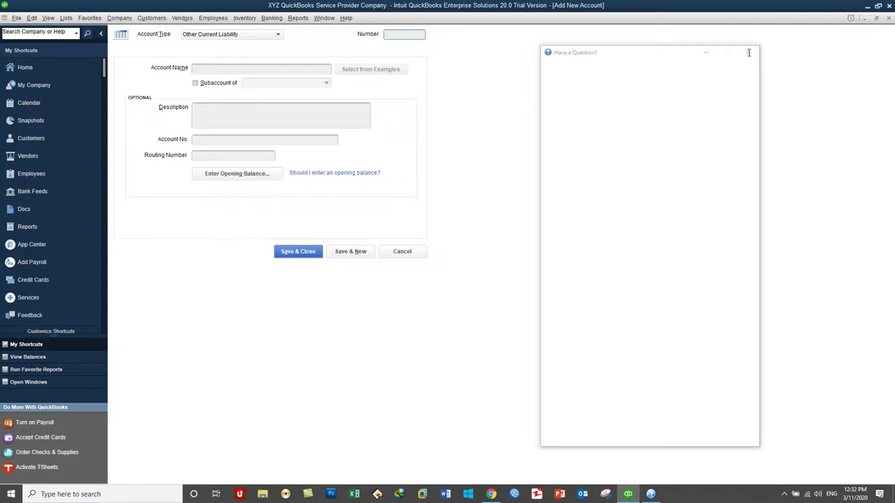
left_click(758, 52)
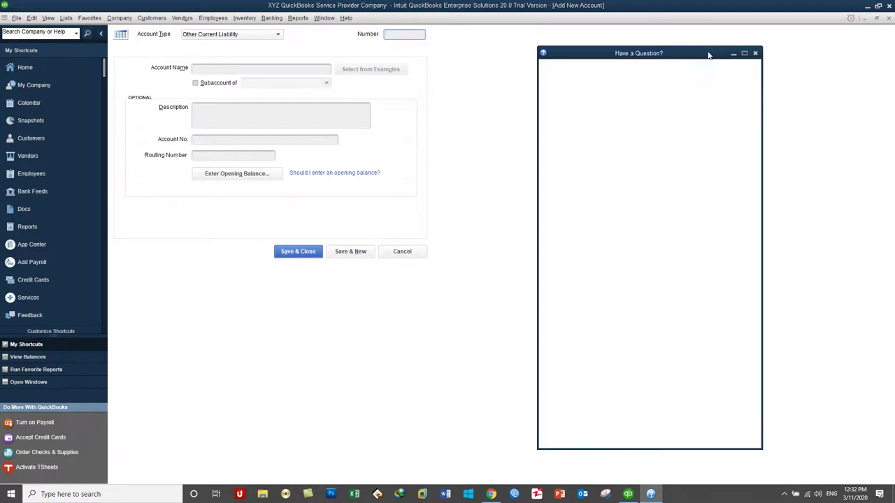
left_click(755, 53)
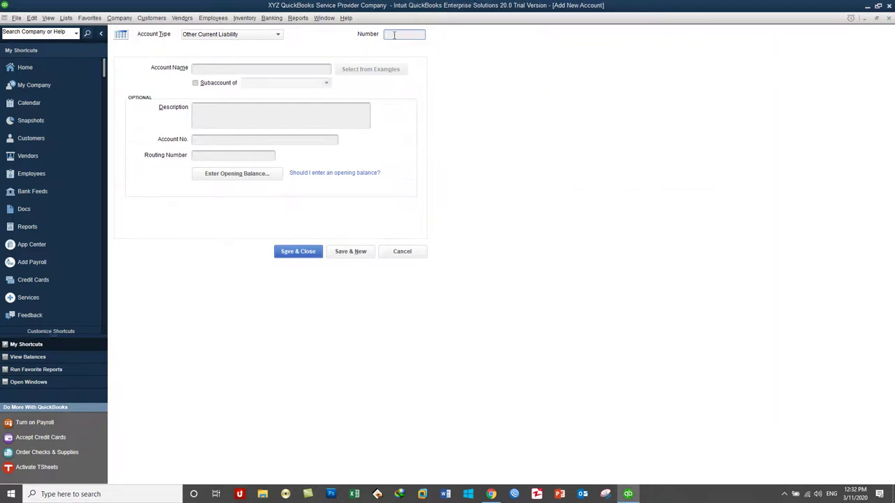
- Add account 14400 named Company Long term Loan as a subaccount of 24200 Company Loan, and return to the chart of accounts
type("14400")
left_click(208, 71)
type("Company ")
type("Long term")
type(" Loan")
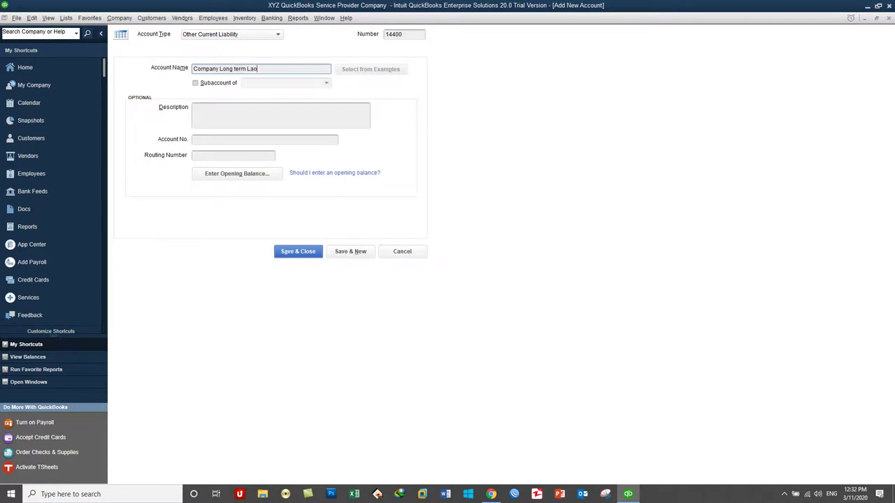
key("BackSpace")
key("BackSpace")
key("BackSpace")
type("oan")
left_click(196, 84)
left_click(326, 83)
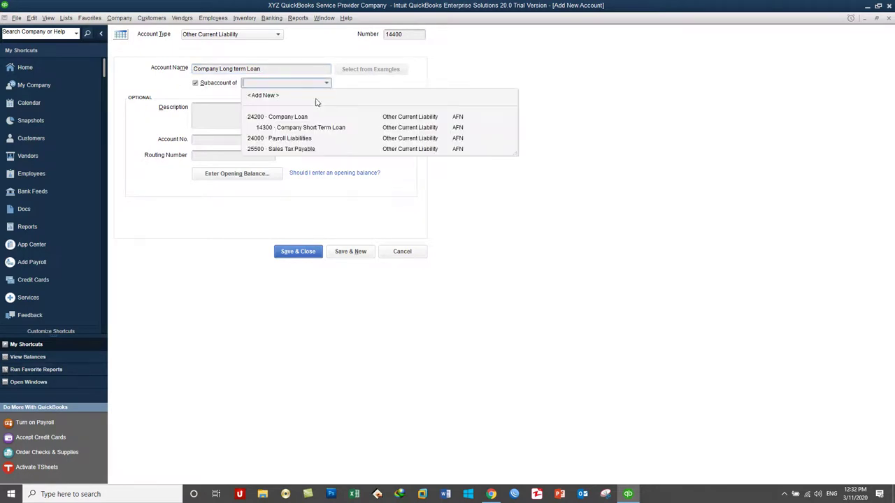
left_click(303, 117)
left_click(296, 252)
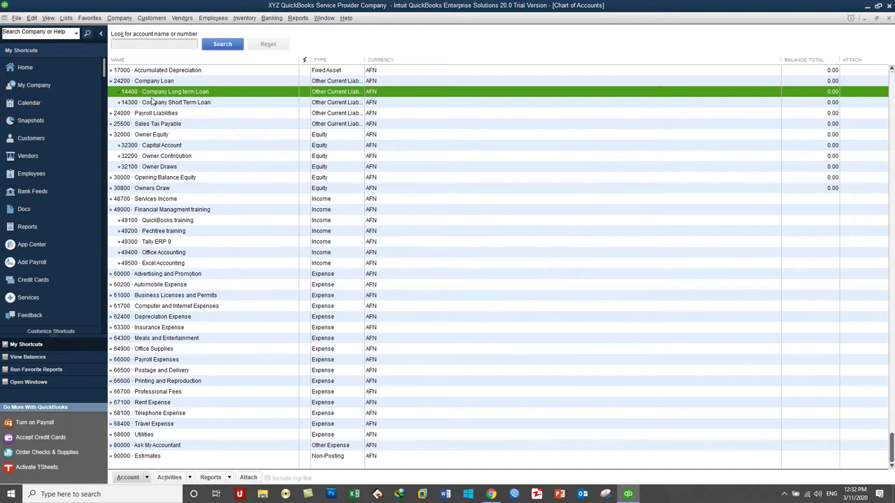
- Widen the Type column of the chart of accounts to fit the full account type names
scroll(151, 101, "up", 1)
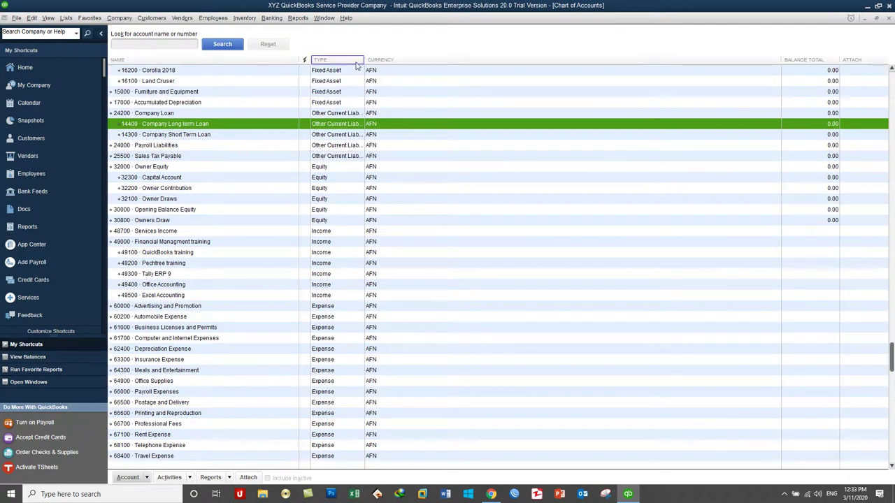
left_click_drag(364, 62, 386, 63)
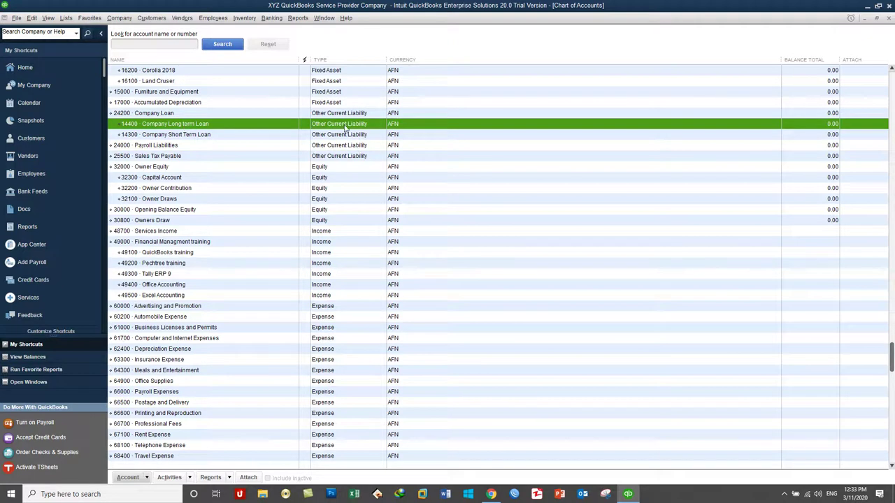
- Try to change the account type of subaccount 14400 Company Long term Loan, and leave the edit form without saving
right_click(196, 124)
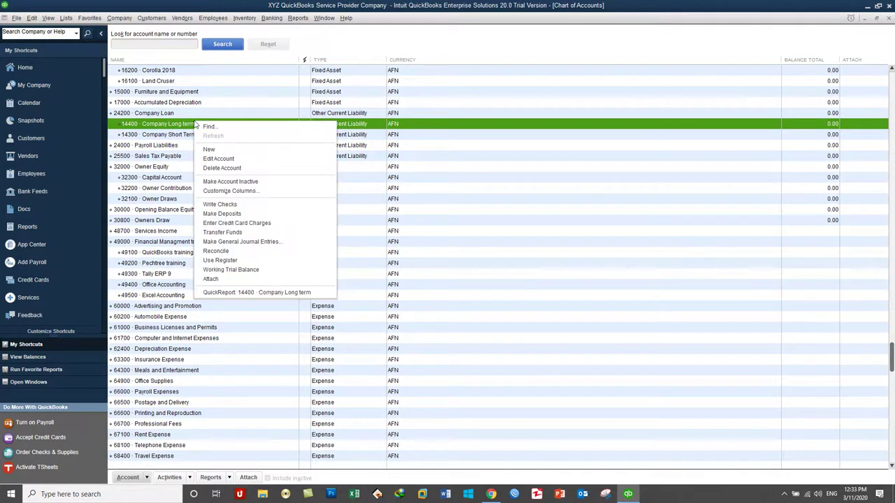
left_click(218, 159)
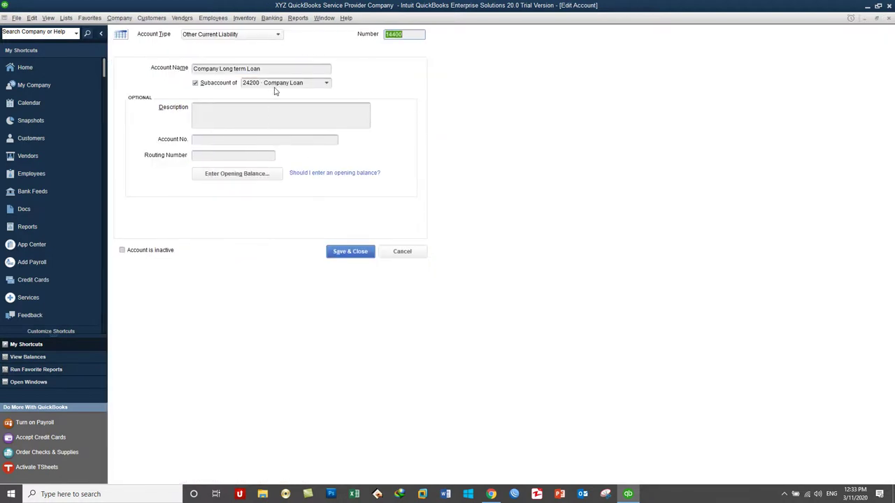
left_click(244, 34)
key("Escape")
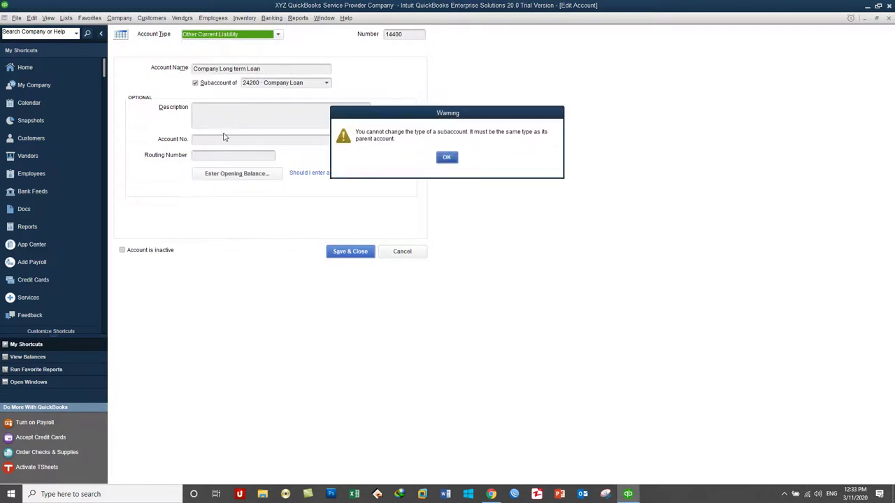
left_click(446, 156)
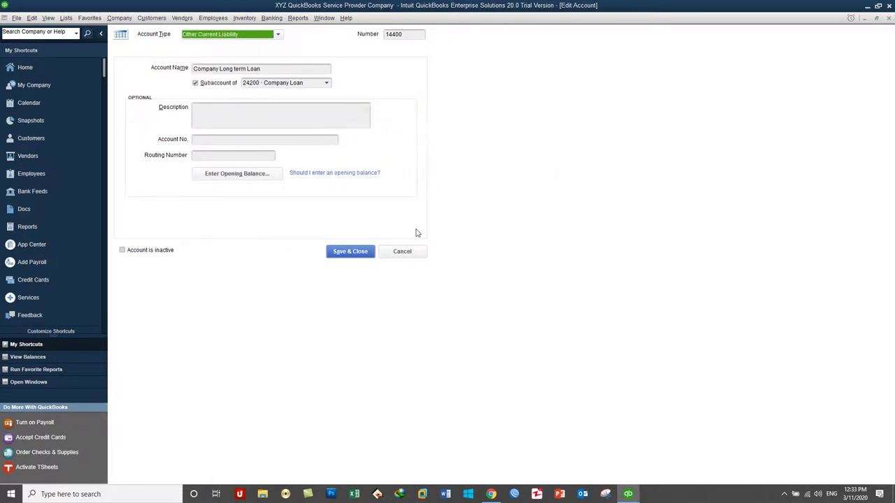
left_click(405, 251)
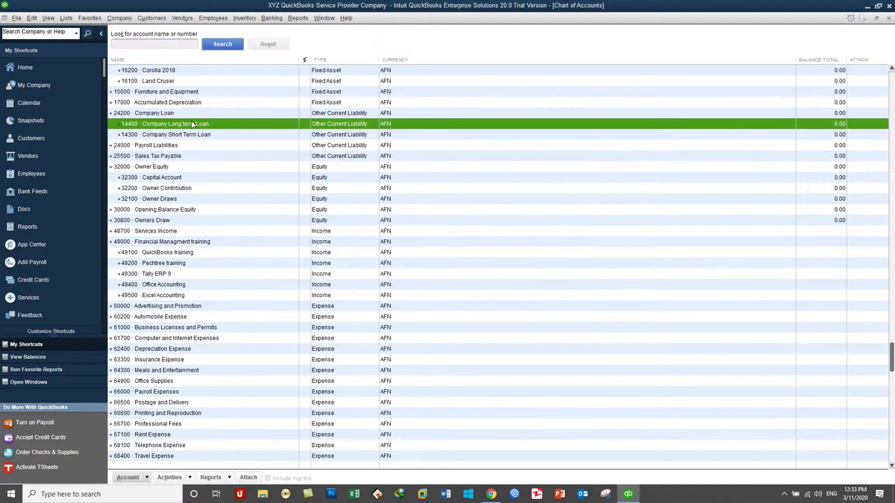
- Delete subaccount 14400 Company Long term Loan from the chart of accounts
left_click(323, 128)
right_click(200, 126)
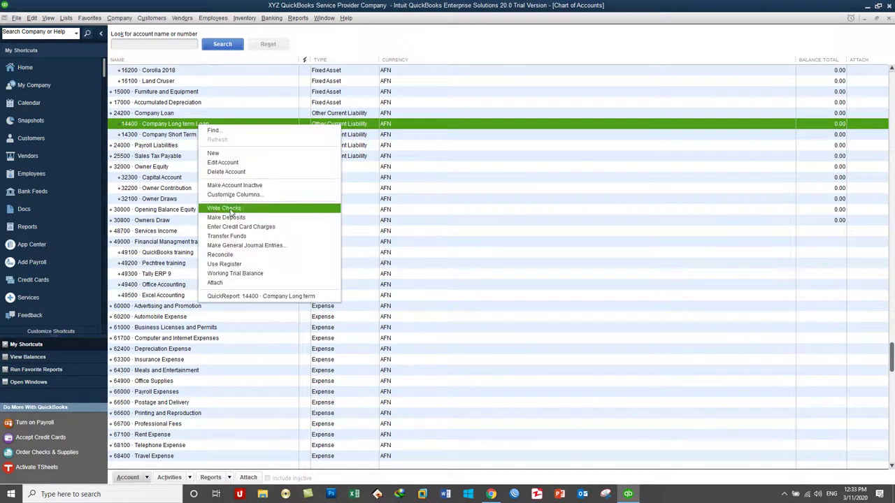
left_click(226, 172)
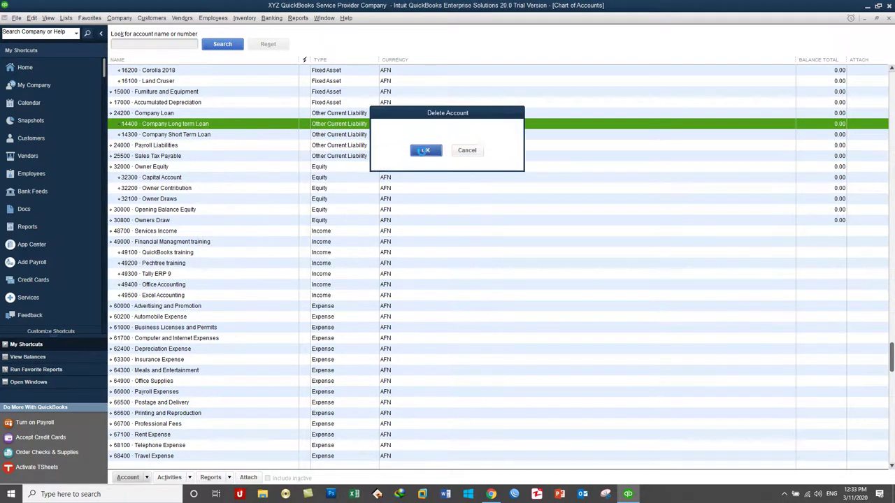
left_click(423, 149)
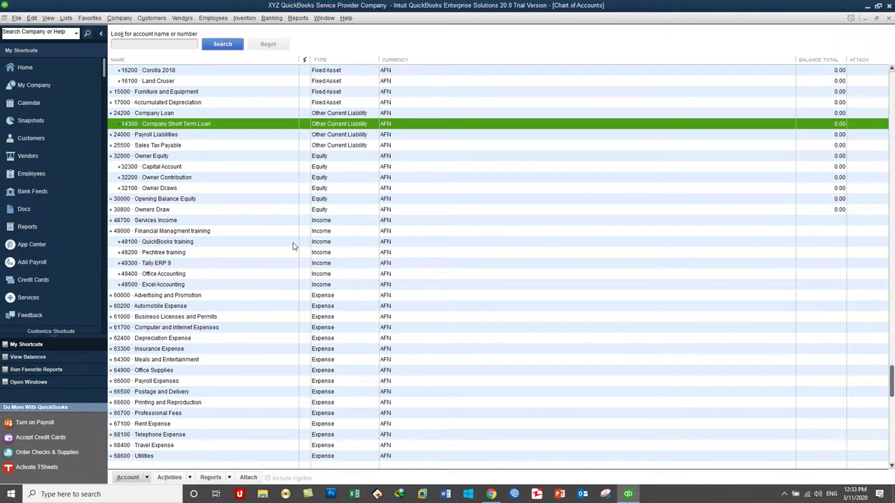
- Start a new Long Term Liability account numbered 14400 and named Company Long term Loan
key("ctrl+n")
left_click(234, 190)
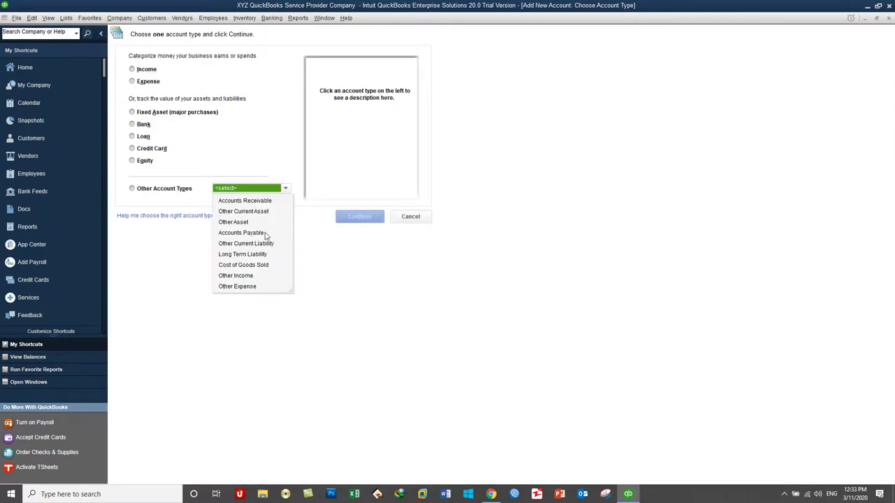
left_click(258, 256)
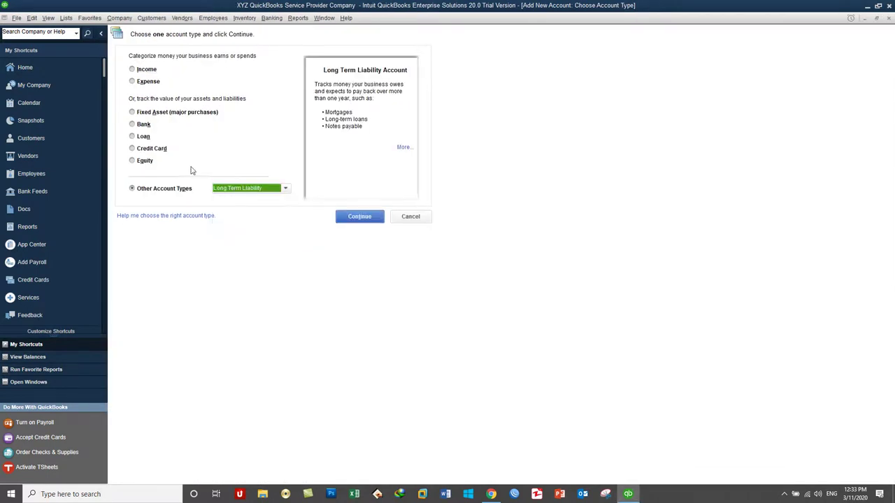
left_click(349, 218)
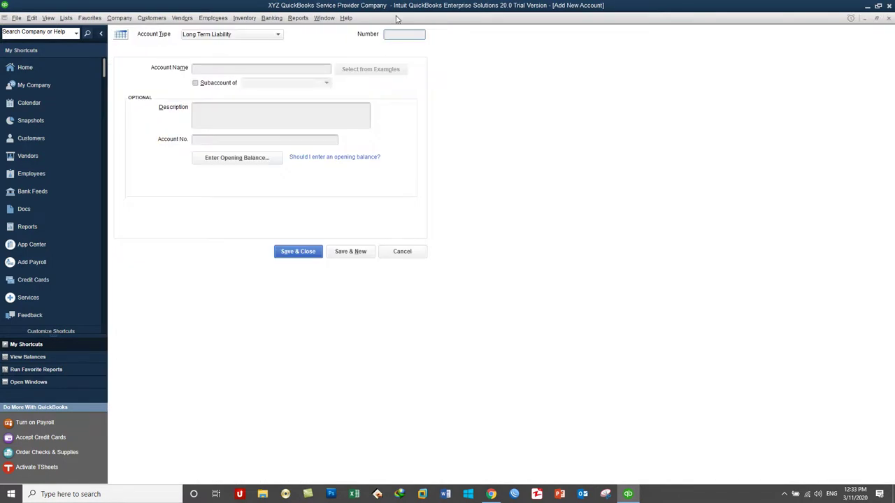
type("14400")
left_click(263, 72)
type("Company L")
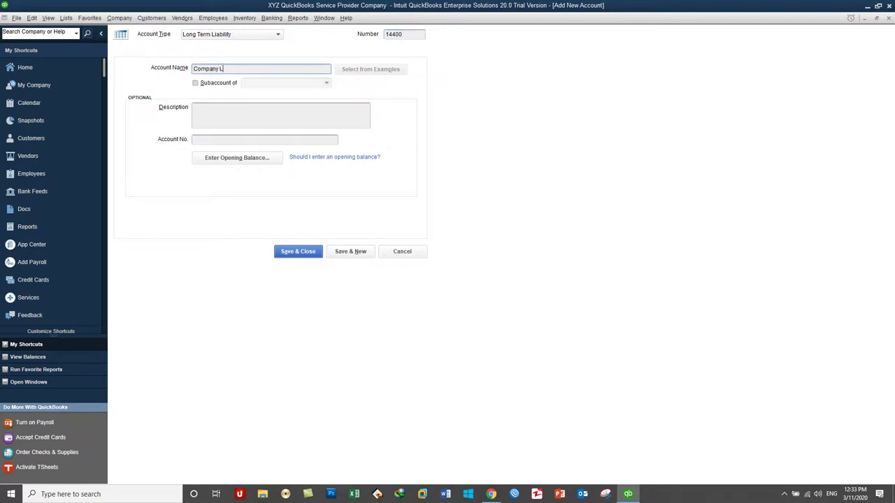
type("ong term Loan")
- Try to assign a parent account to the new Company Long term Loan account, and leave the form without saving
left_click(195, 82)
left_click(325, 83)
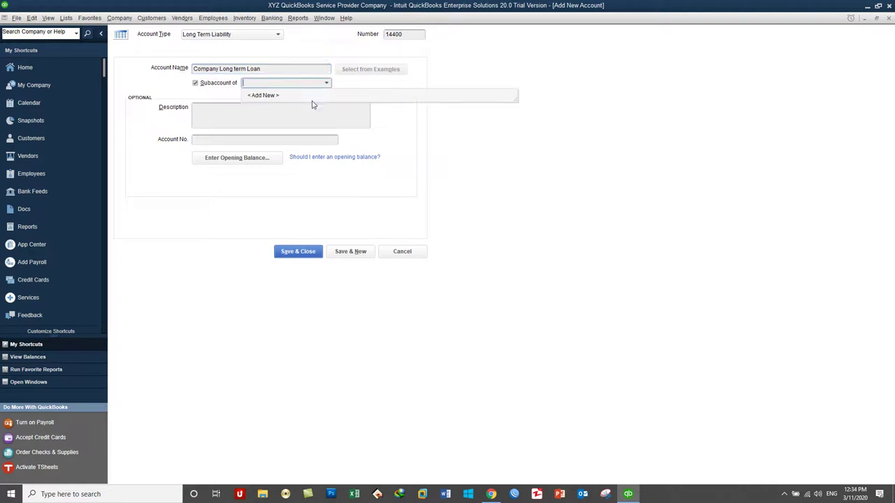
left_click(214, 85)
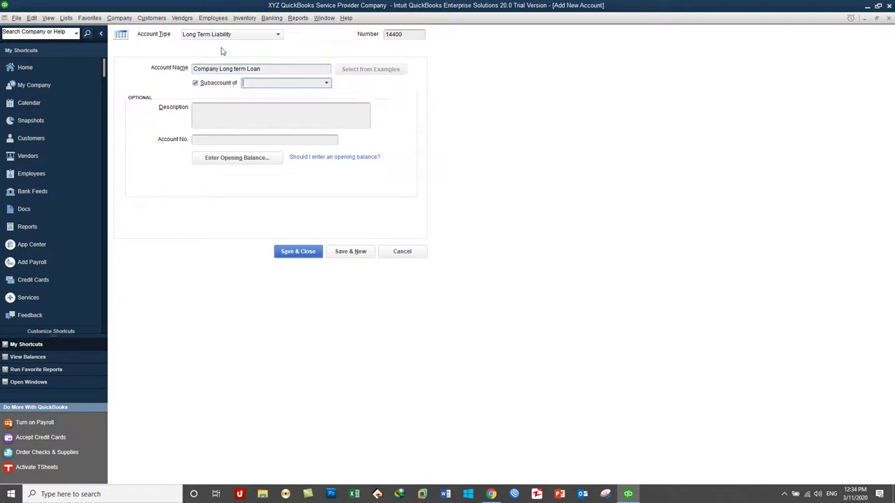
left_click(246, 68)
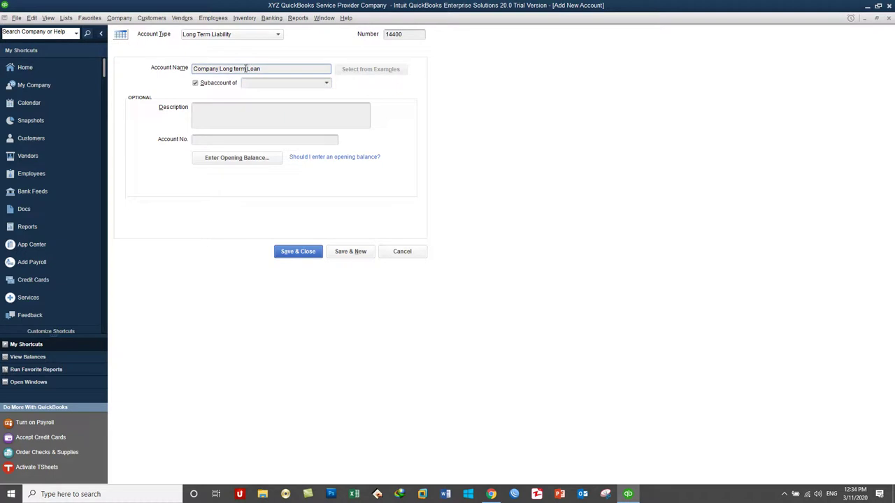
left_click(330, 84)
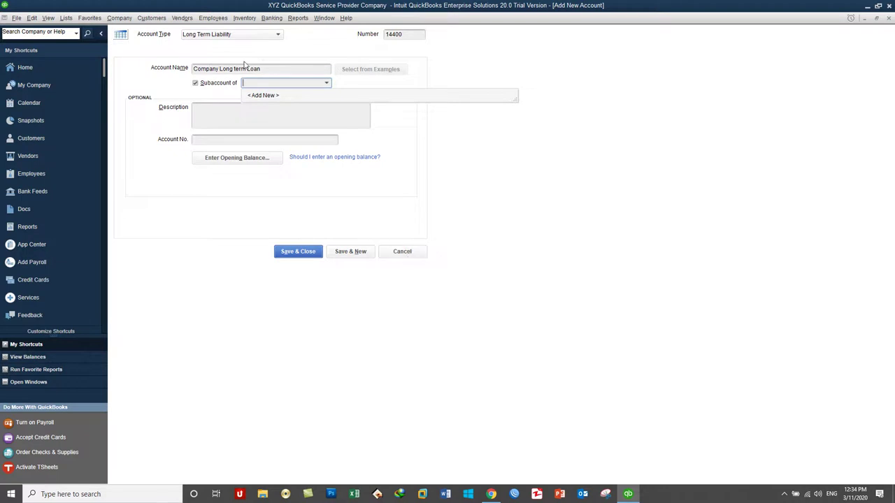
left_click(244, 35)
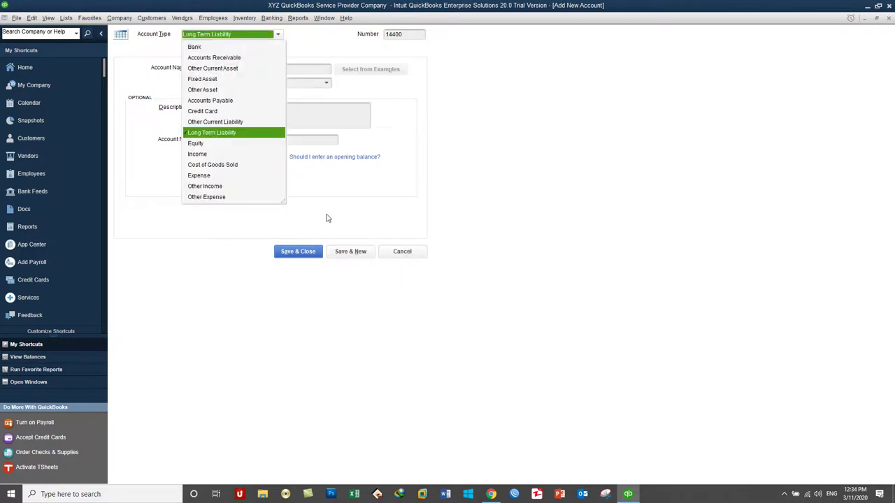
left_click(391, 253)
left_click(396, 253)
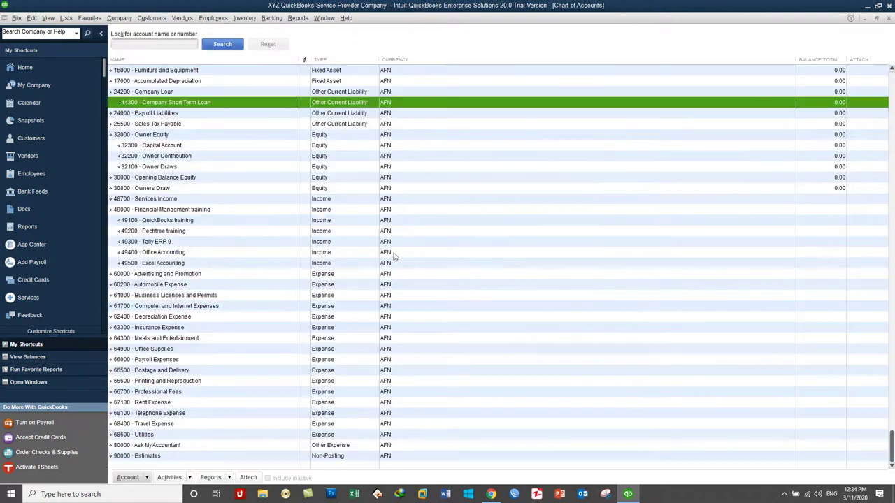
key("ctrl+n")
left_click(147, 138)
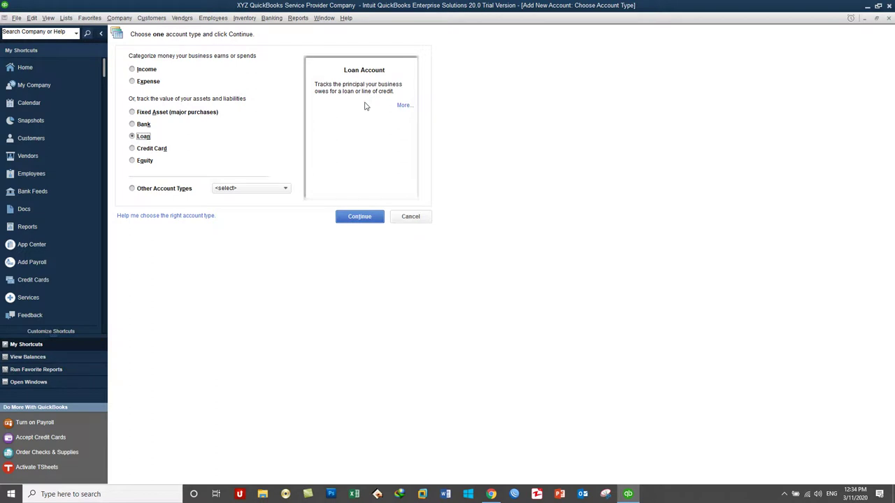
left_click(411, 216)
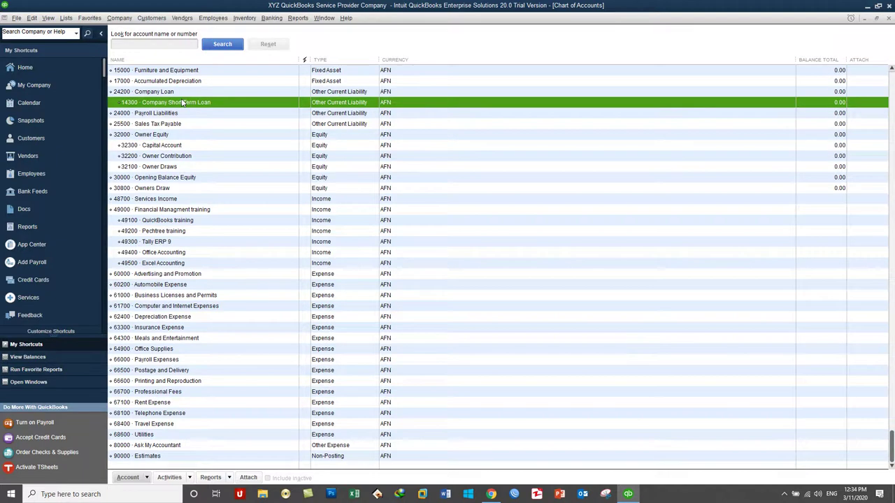
- Add a top-level Long Term Liability account numbered 14400 and named Company Long term Loan, and save it
key("ctrl+n")
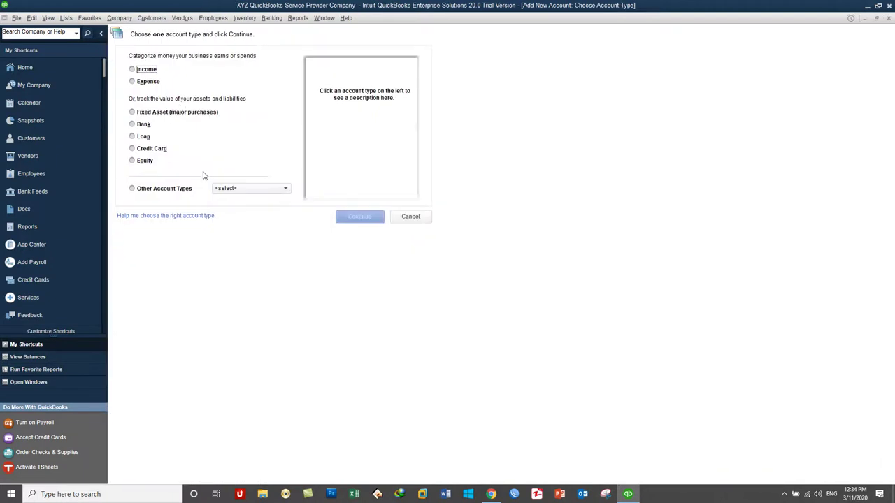
left_click(238, 189)
left_click(257, 256)
left_click(257, 256)
left_click(360, 216)
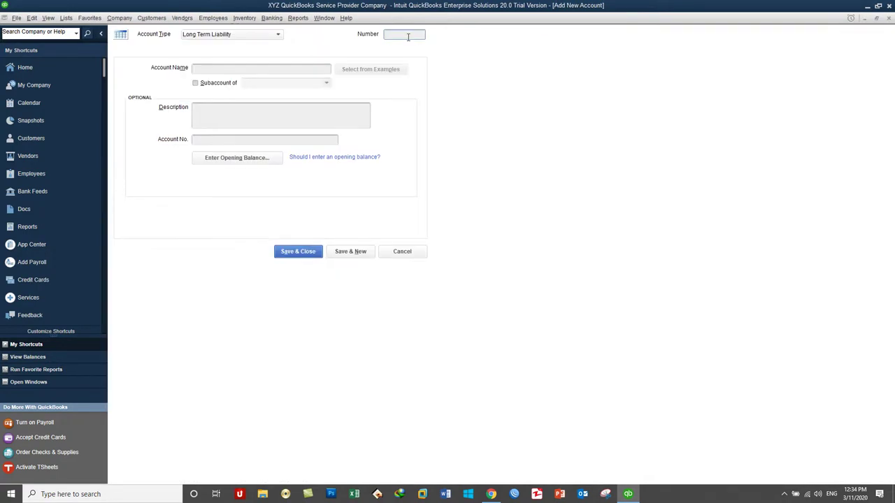
left_click(254, 68)
type("Compa")
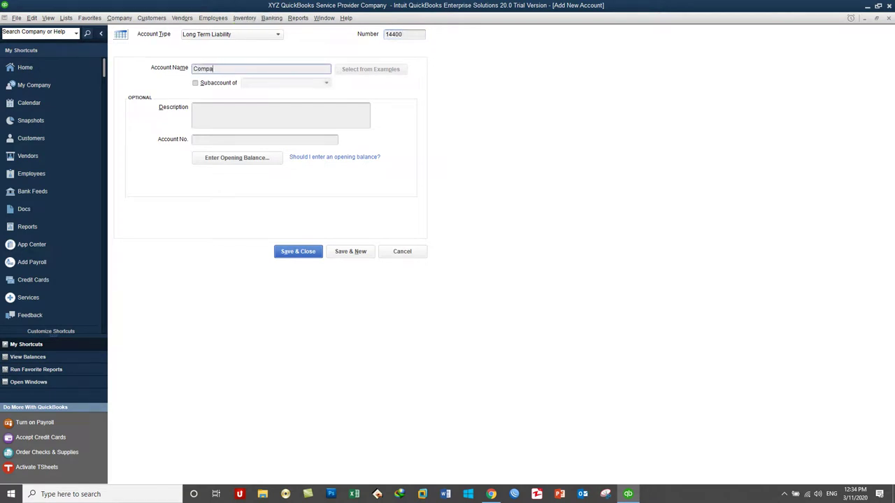
type("ny Long term Loan")
left_click(299, 252)
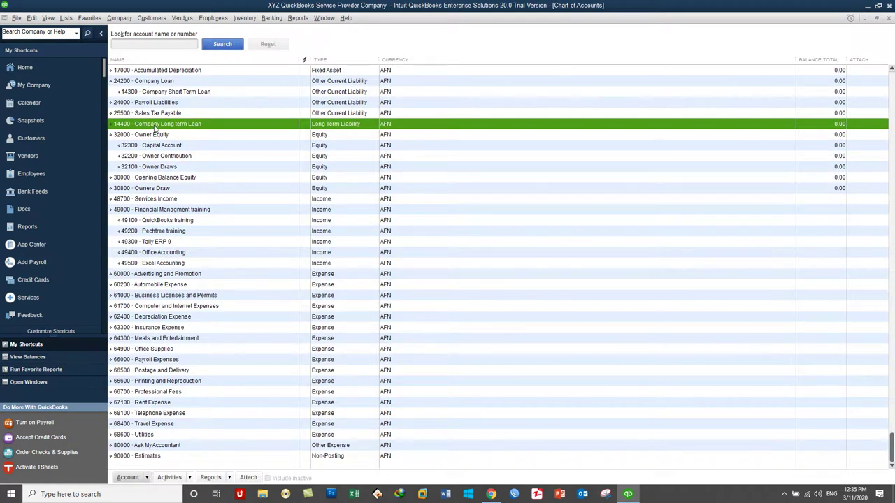
- Move subaccount 14300 Company Short Term Loan out from under 24200 Company Loan to the top level of the account list
left_click(173, 94)
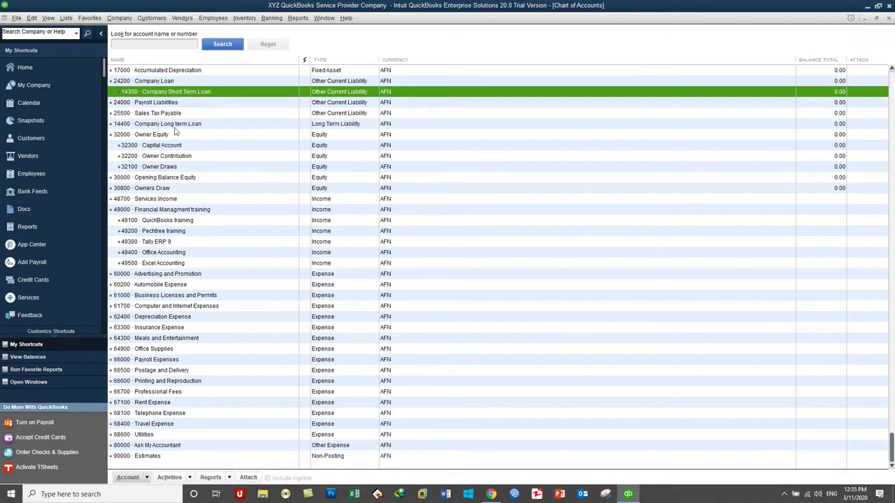
left_click(174, 127)
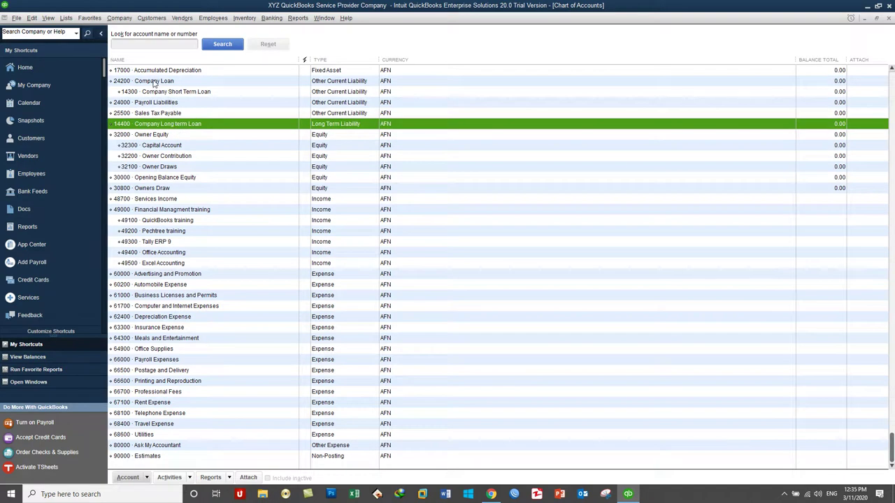
left_click(133, 93)
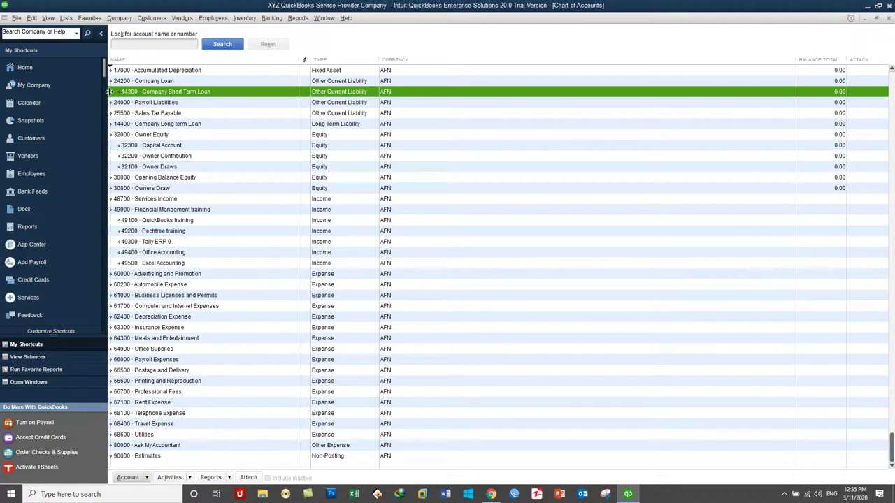
- Delete account 24200 Company Loan from the chart of accounts
left_click(137, 81)
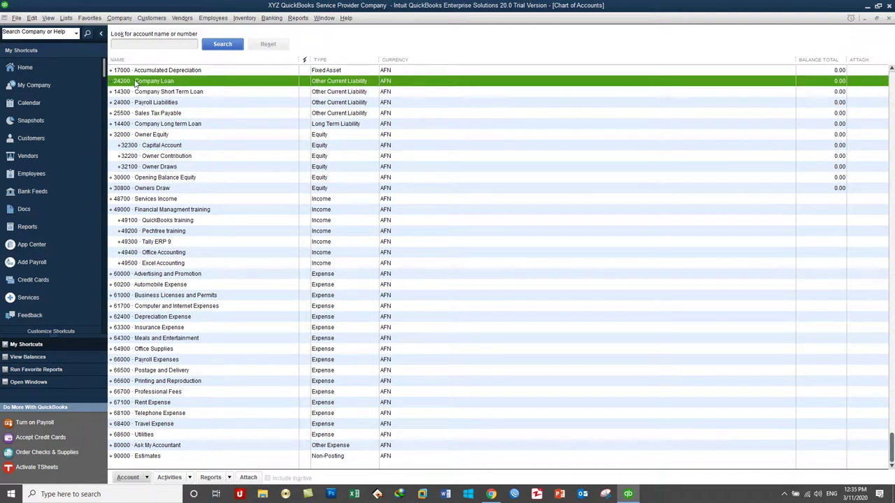
right_click(136, 82)
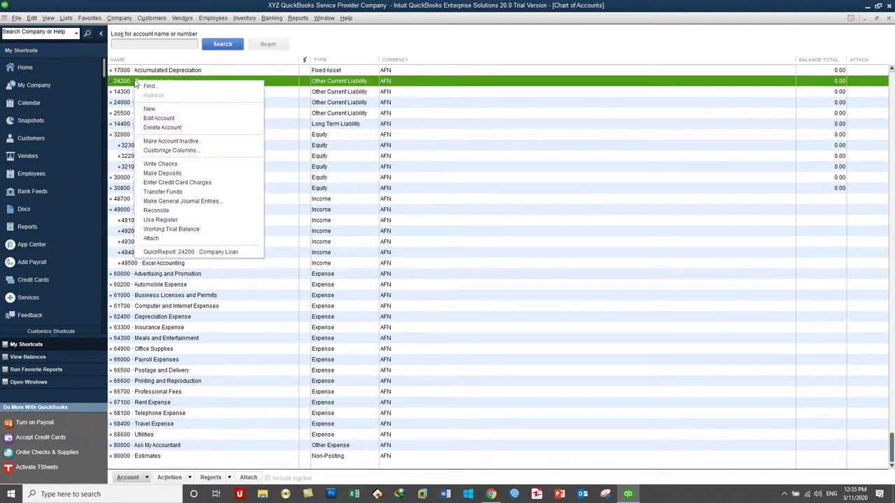
left_click(166, 128)
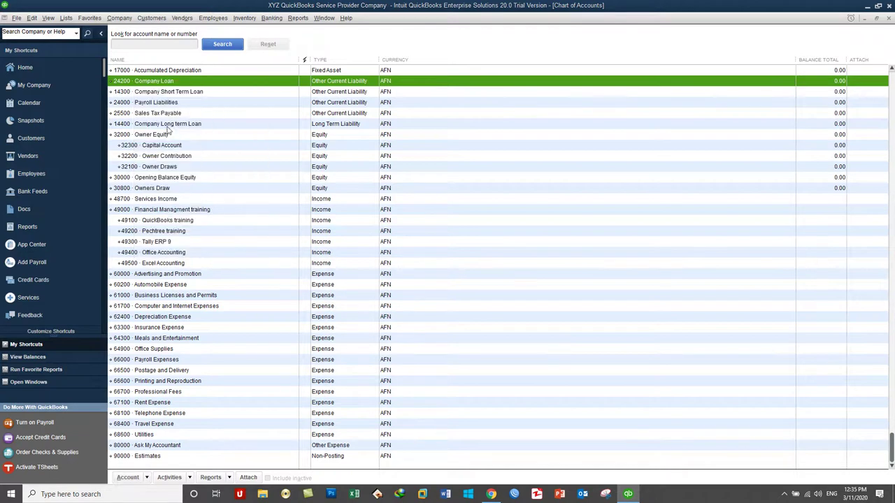
left_click(419, 150)
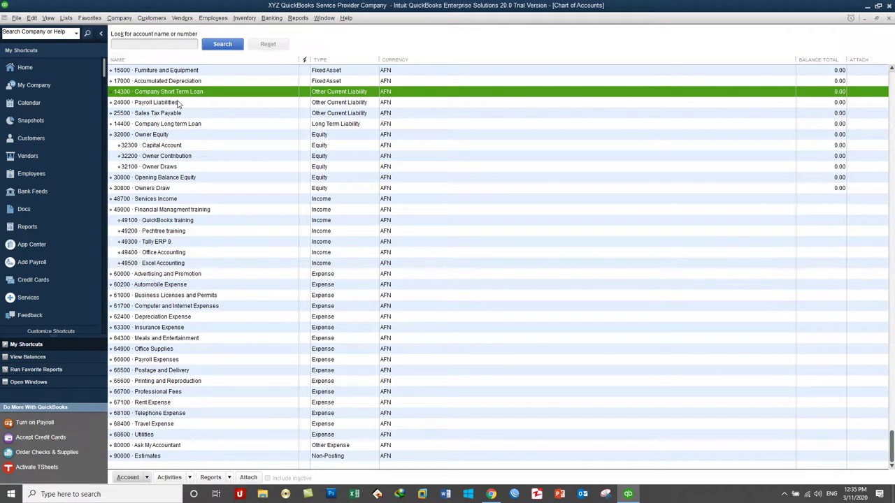
left_click(151, 126)
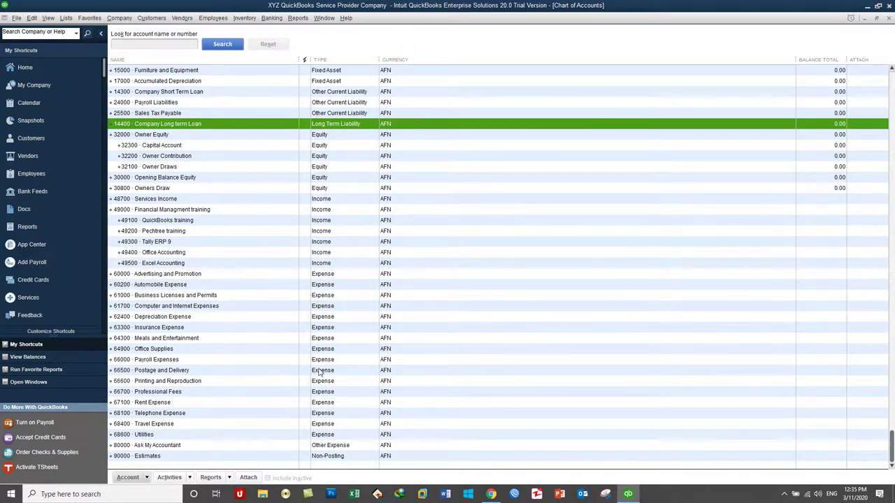
key("ctrl+n")
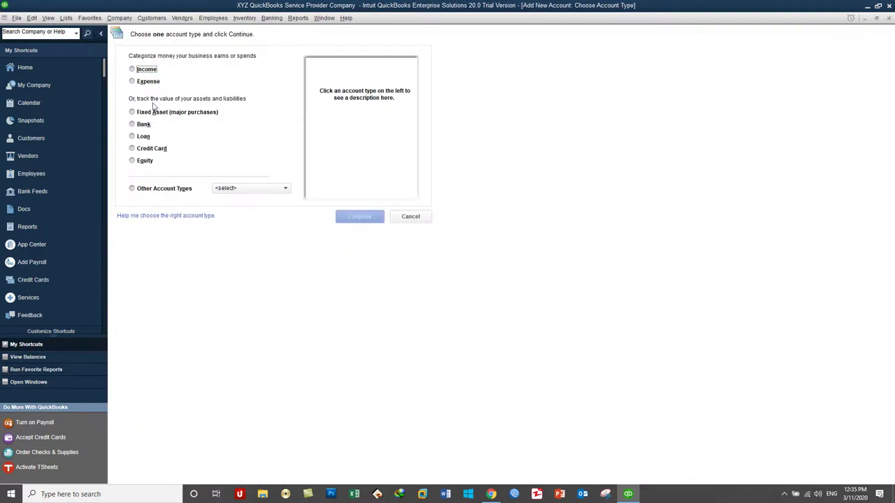
left_click(148, 82)
left_click(365, 216)
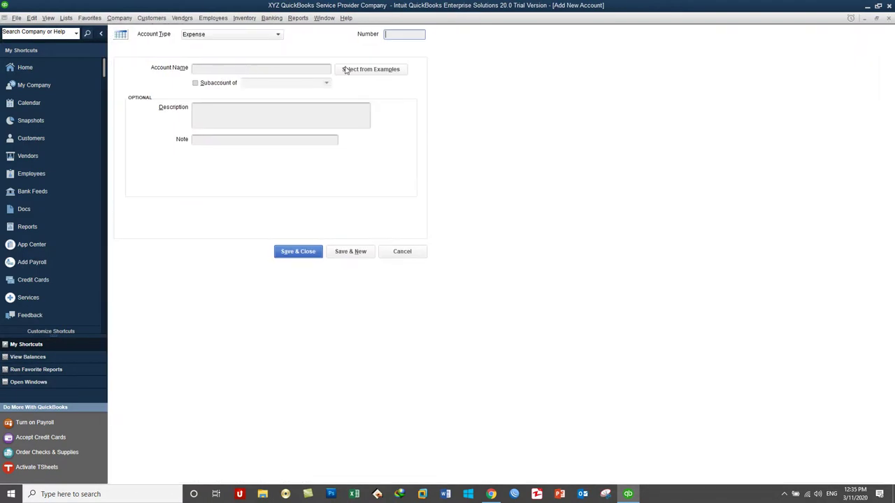
left_click(404, 251)
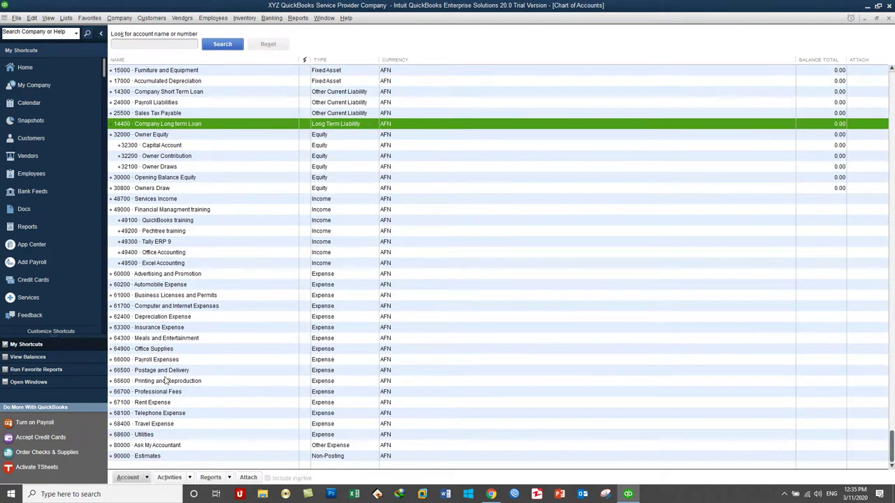
- Add an Expense account numbered 60300 and named Auto & Truck Expense, saving it and continuing with a new account
left_click(136, 286)
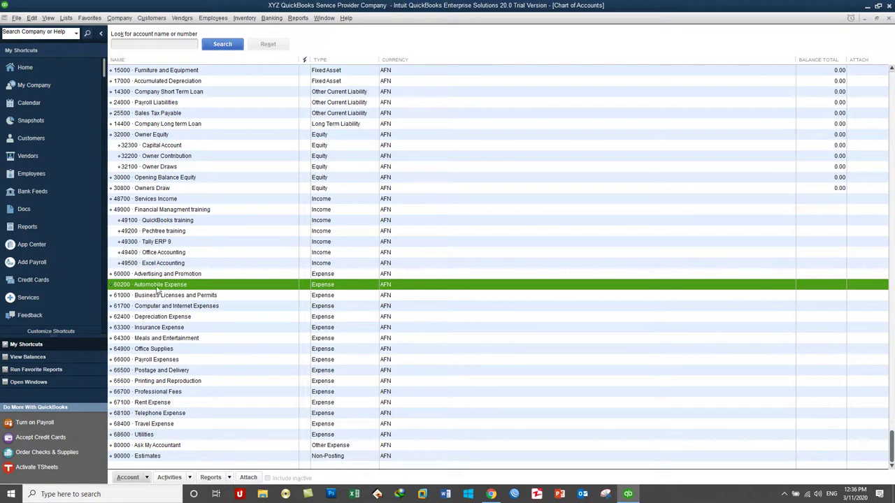
key("ctrl+n")
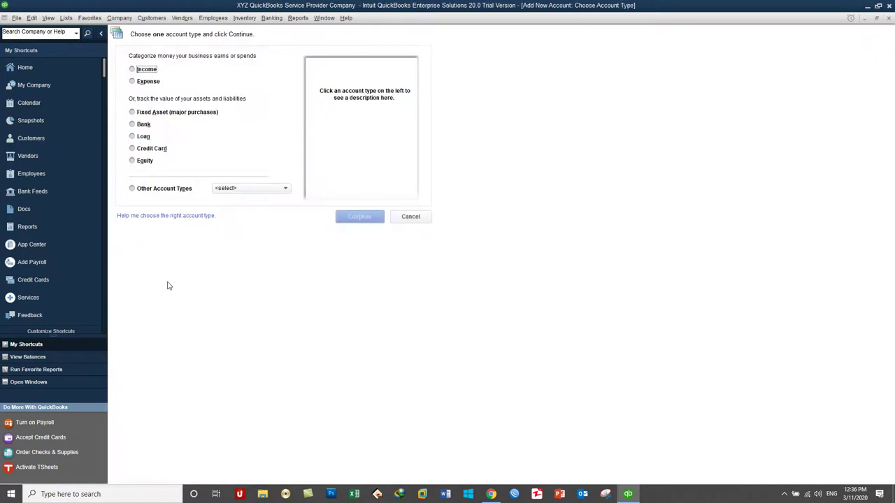
left_click(154, 83)
left_click(376, 222)
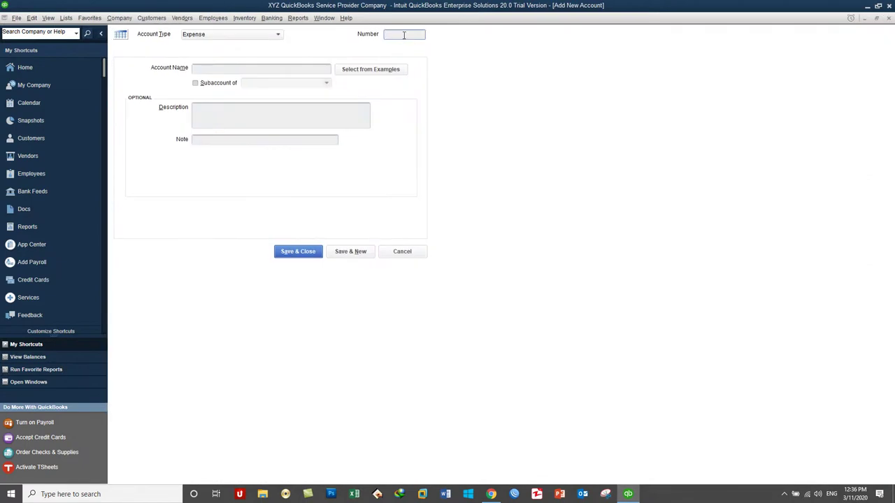
left_click(404, 35)
type("60300")
left_click(321, 70)
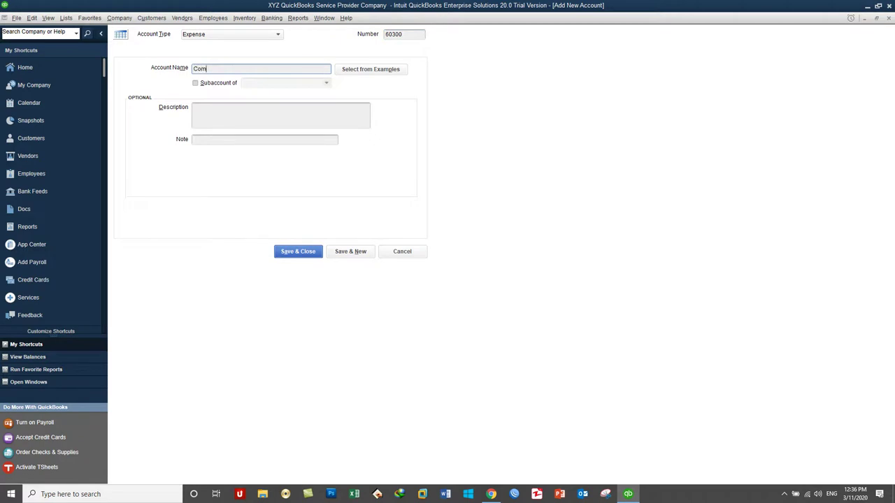
key("BackSpace")
key("BackSpace")
type("Auto")
type("& Truck Expens")
left_click(351, 251)
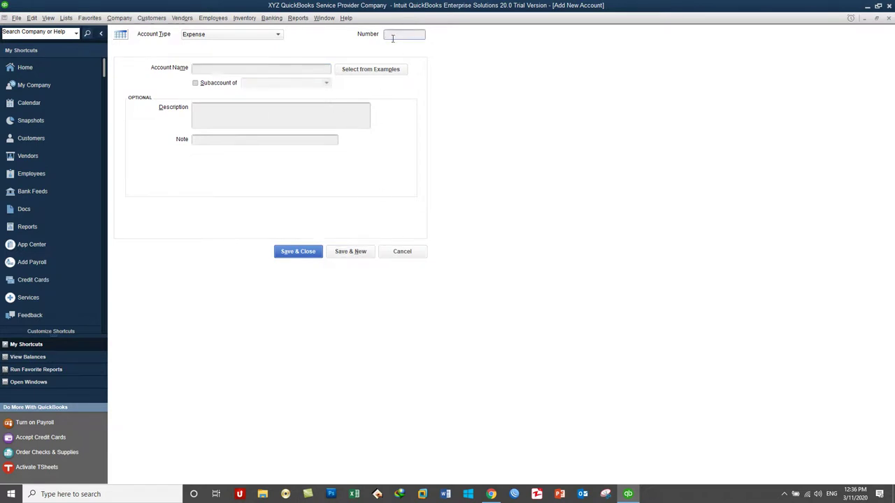
- Add expense account 60400 named Fuel Expense as a subaccount of 60300 Auto & Truck Expense, saving it and continuing with a new account
type("60400")
left_click(287, 68)
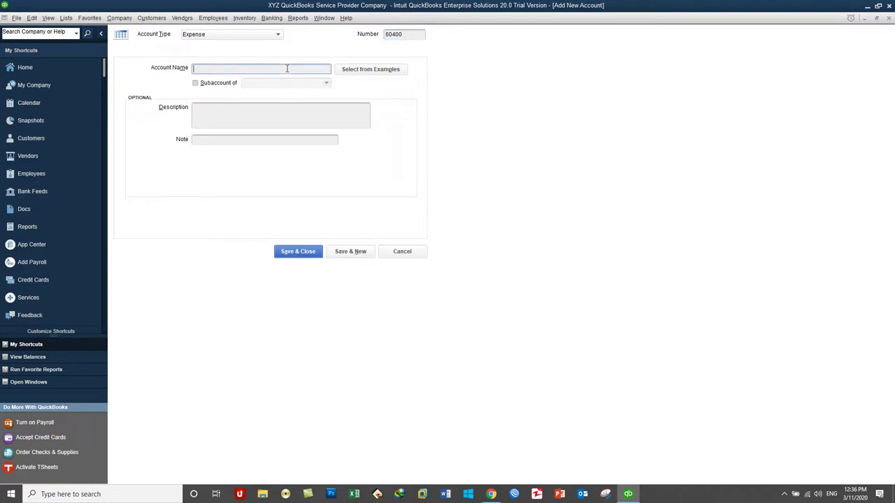
type("Feu")
key("BackSpace")
key("BackSpace")
type("Expense")
left_click(233, 85)
left_click(315, 84)
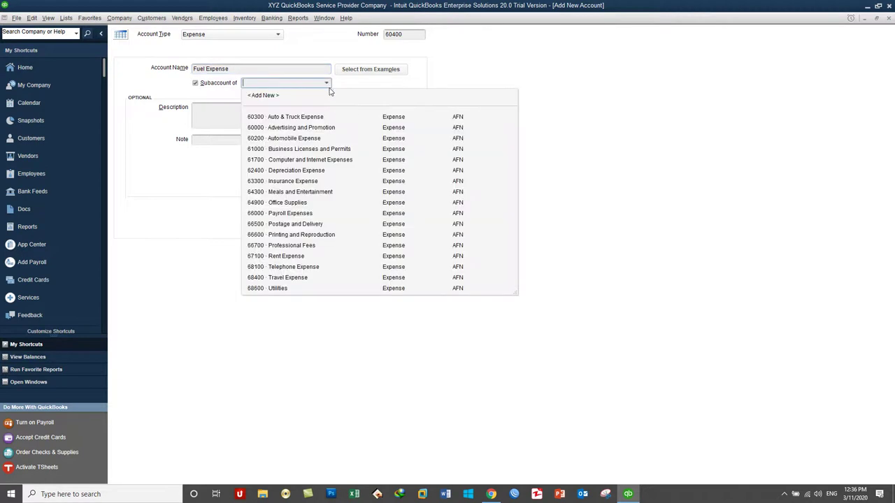
left_click(298, 119)
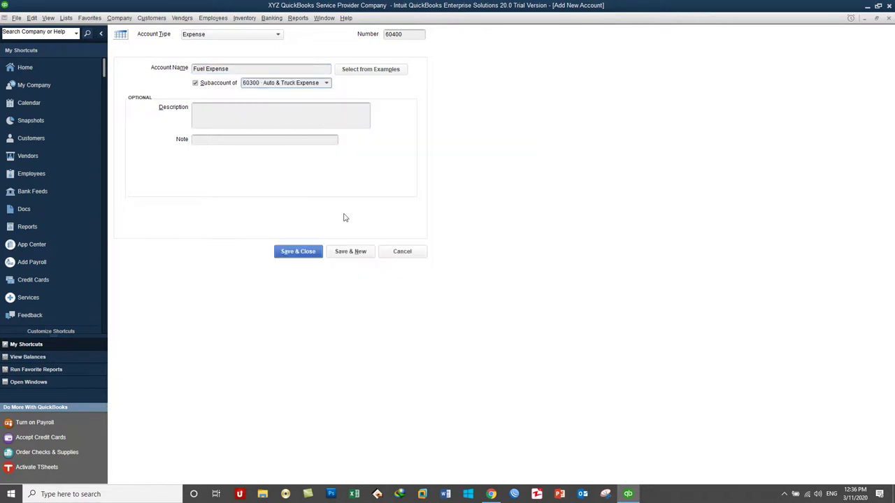
left_click(345, 253)
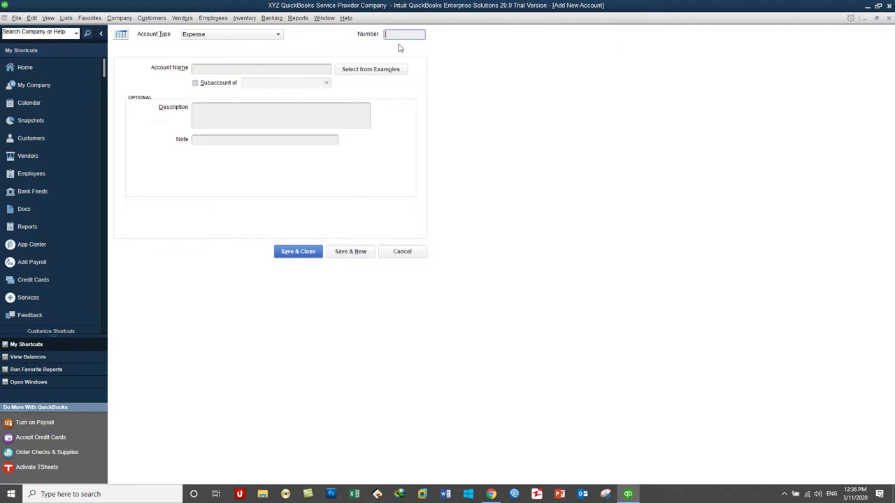
- Add expense account 60500 named CNG Expense as a subaccount of 60300 Auto & Truck Expense, and save it
type("60500")
left_click(280, 70)
type("CNG Expense")
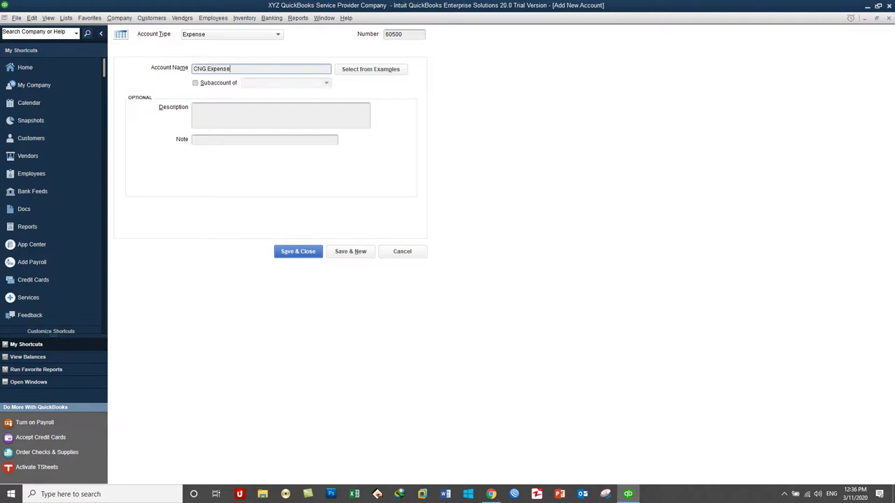
left_click(218, 84)
left_click(327, 84)
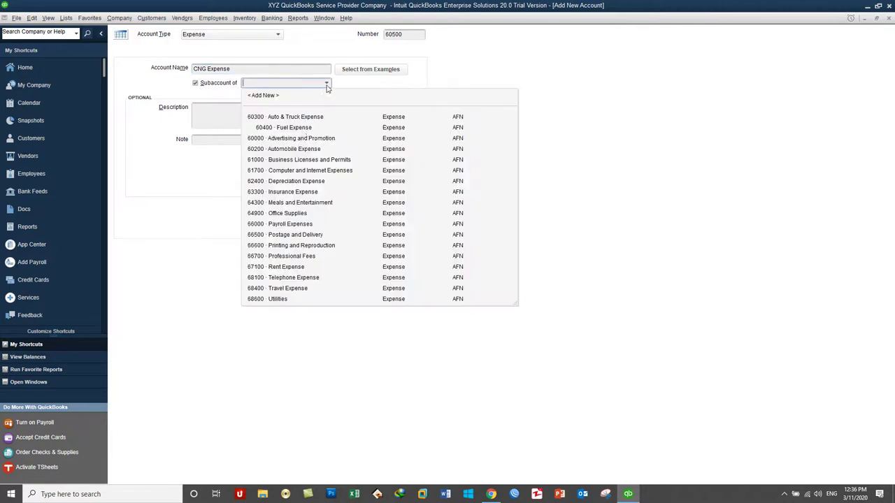
left_click(287, 116)
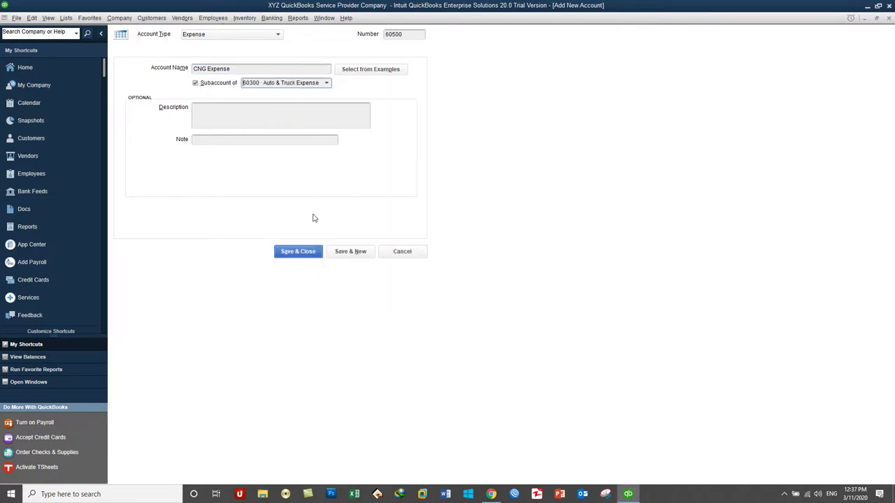
left_click(299, 252)
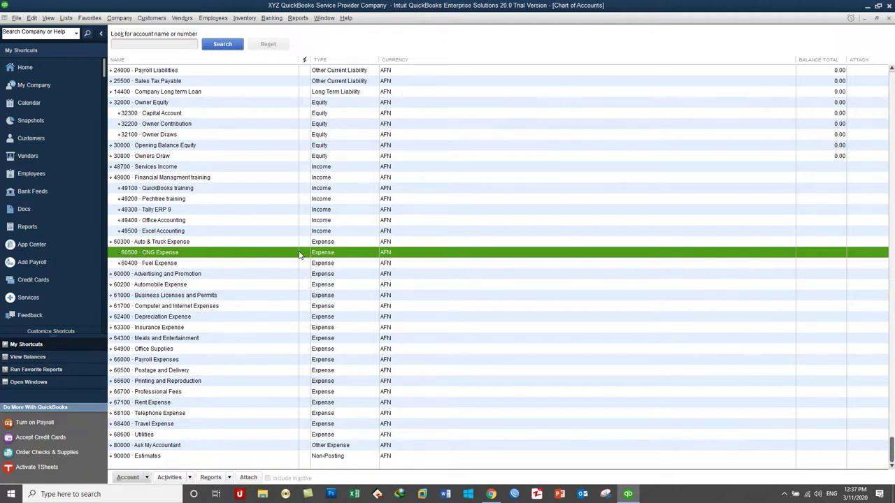
- Delete the top-level equity account 30800 Owners Draw from the chart of accounts
scroll(299, 256, "up", 5)
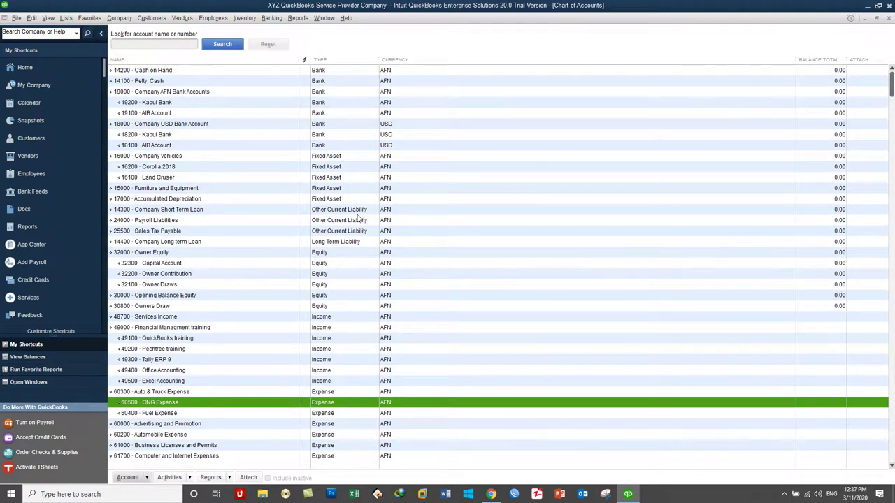
scroll(353, 221, "down", 4)
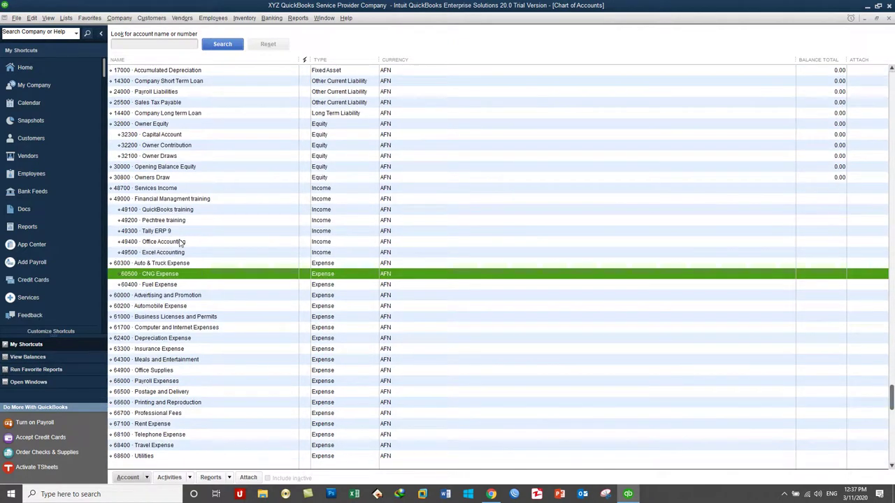
scroll(183, 240, "up", 2)
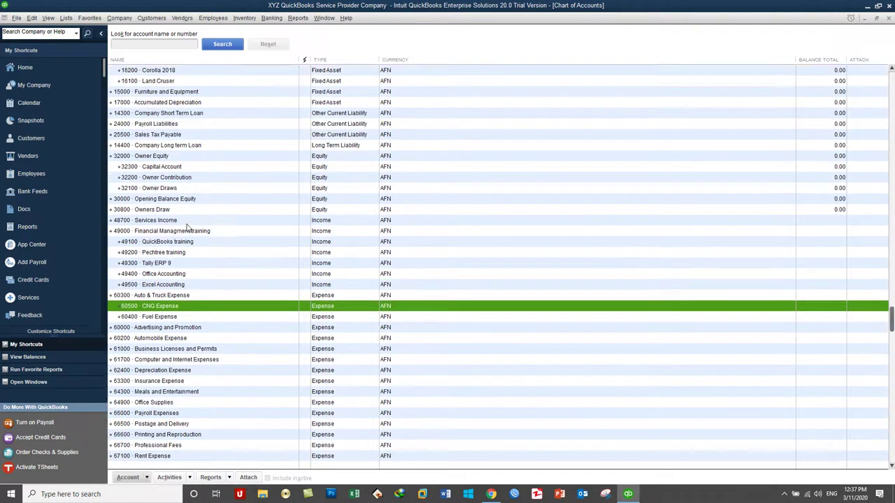
left_click(169, 243)
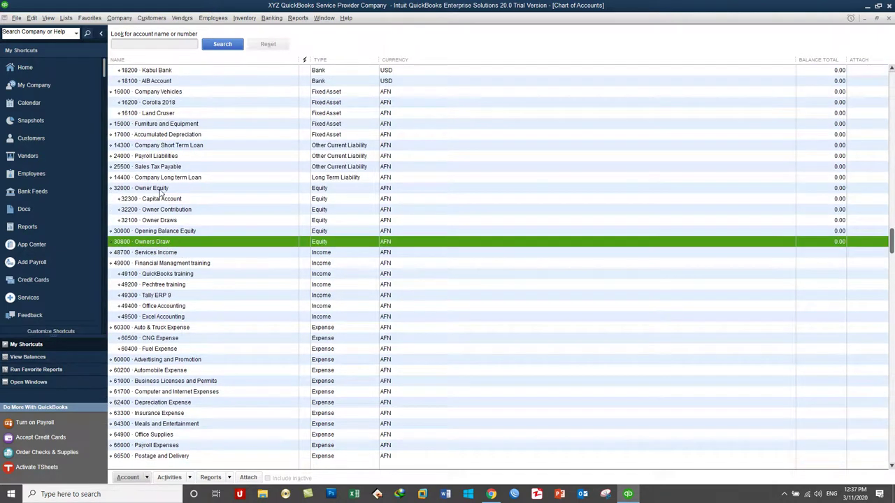
right_click(153, 245)
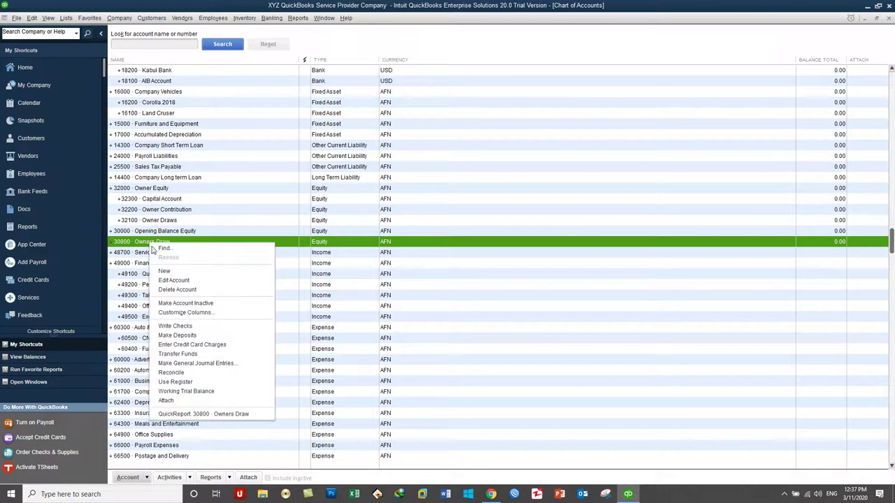
left_click(177, 289)
left_click(426, 157)
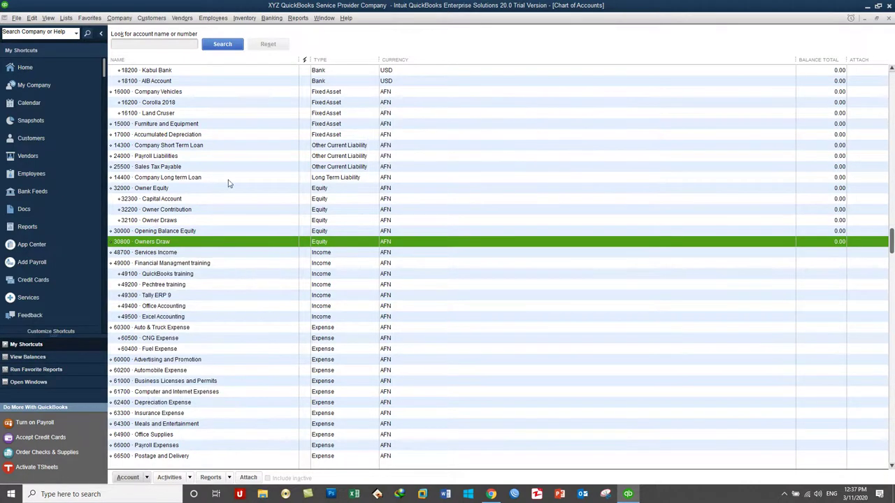
left_click(167, 221)
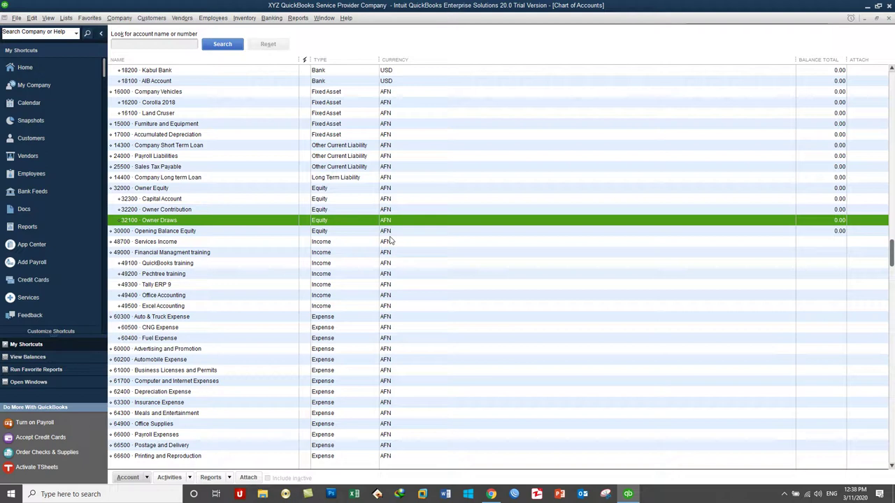
- Open a new general journal entry and dismiss the notice about automatic entry numbering
left_click(119, 21)
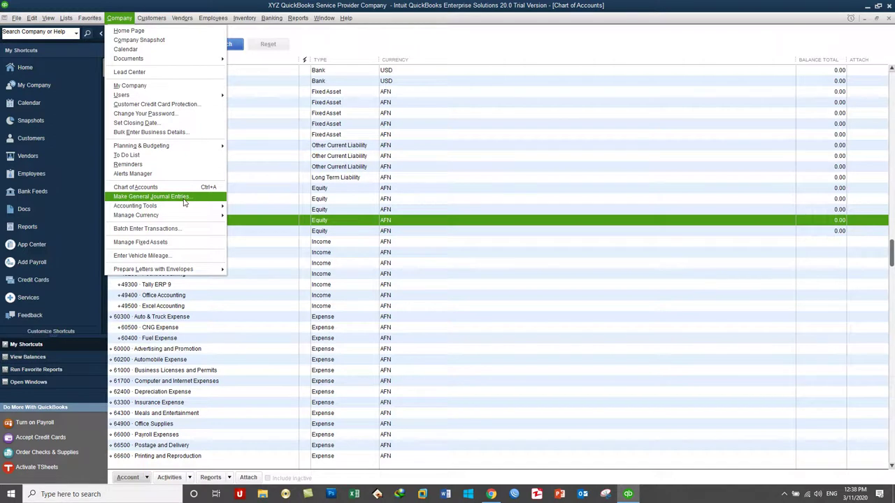
left_click(184, 198)
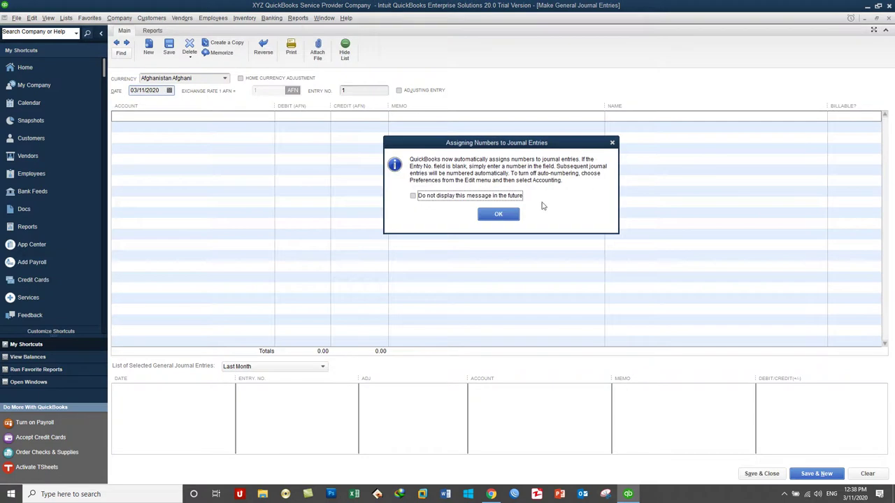
left_click(497, 216)
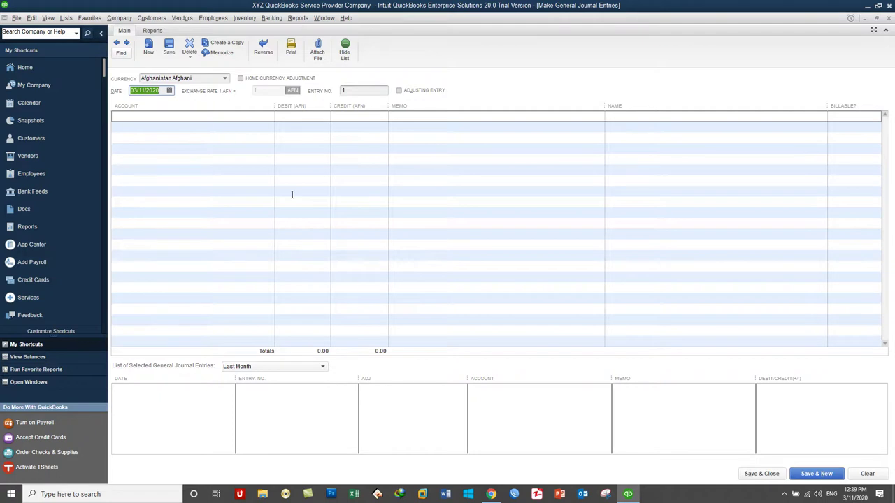
left_click(350, 89)
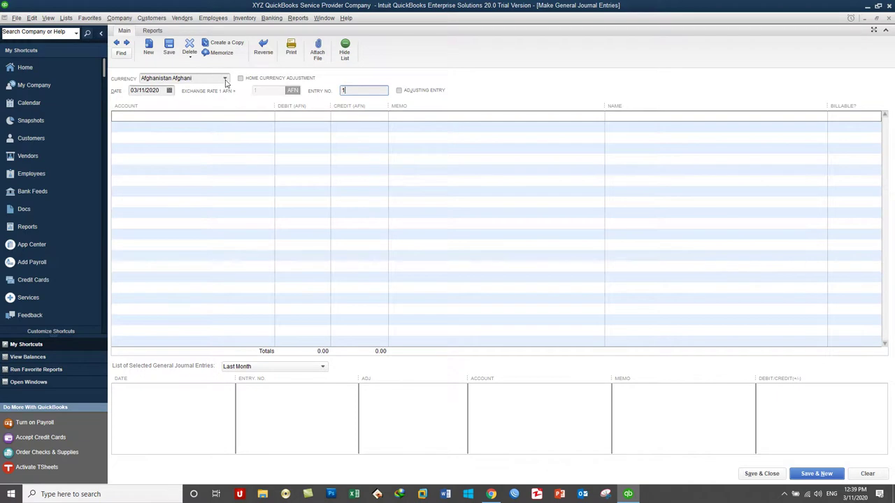
- Switch the journal entry's currency to US Dollar, and set it back to Afghanistan Afghani
left_click(226, 80)
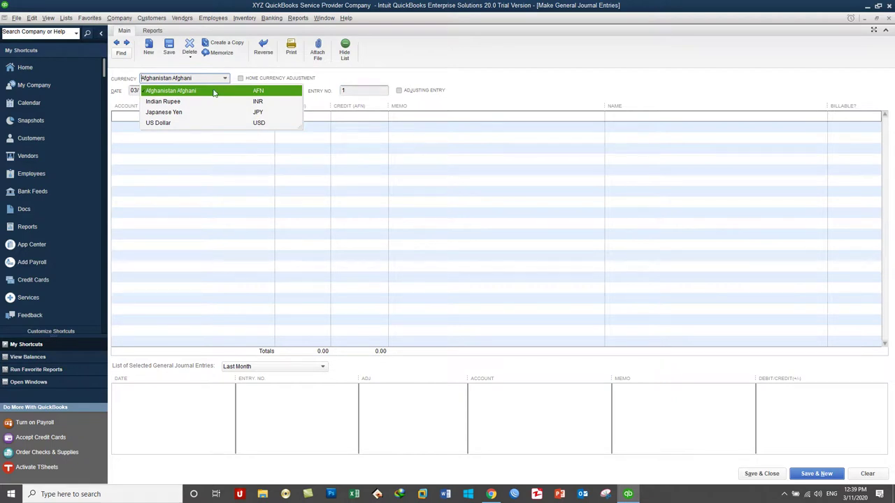
left_click(168, 123)
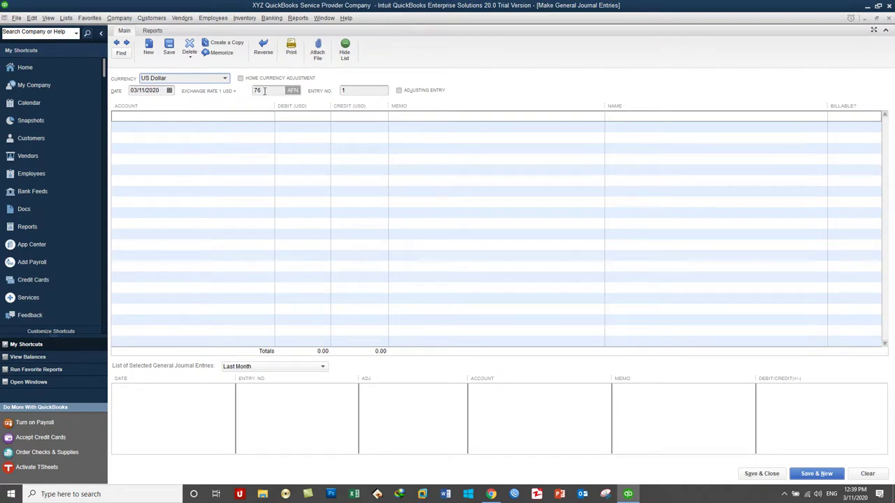
left_click(224, 78)
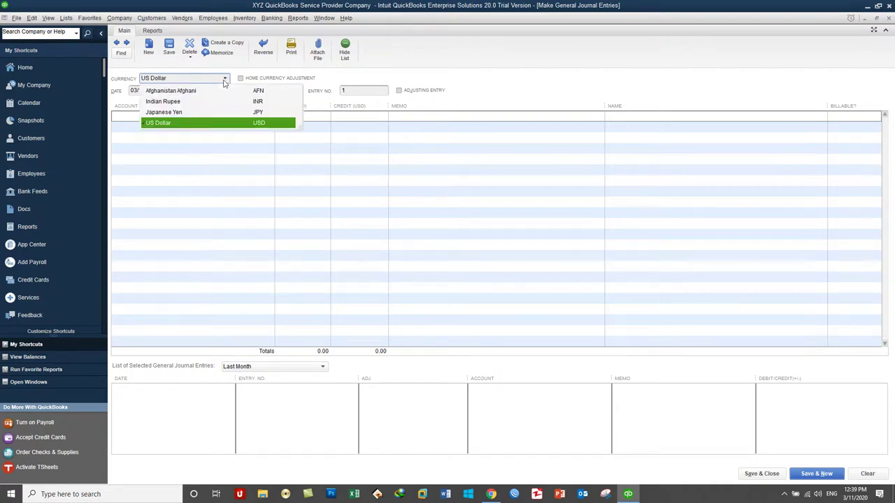
left_click(175, 91)
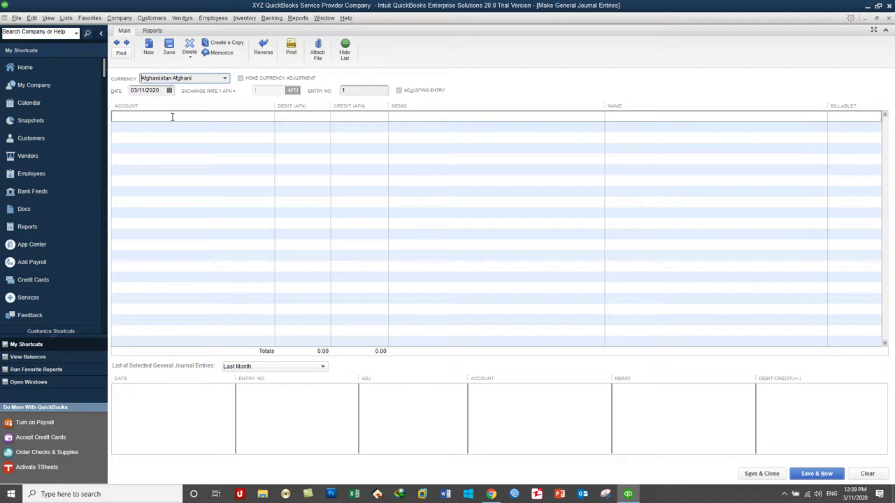
- Enter the first journal line for account 15000 Furniture and Equipment with a debit of 20,000
left_click(172, 116)
left_click(268, 117)
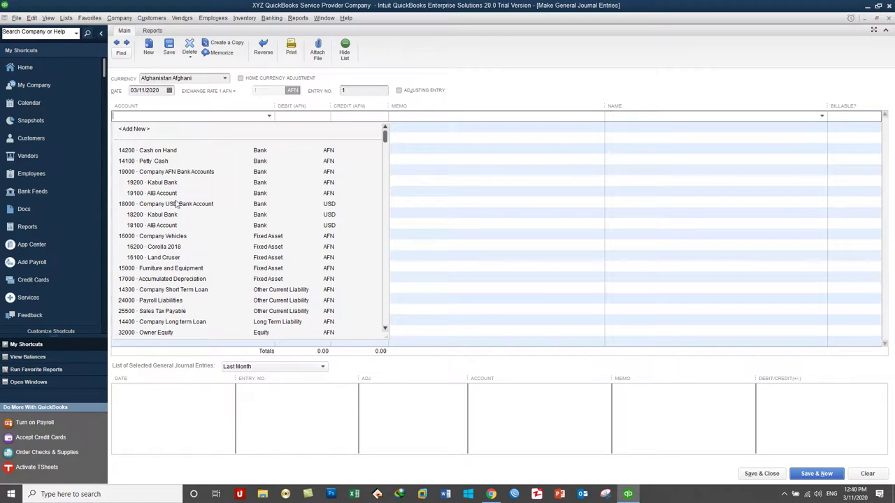
left_click(169, 269)
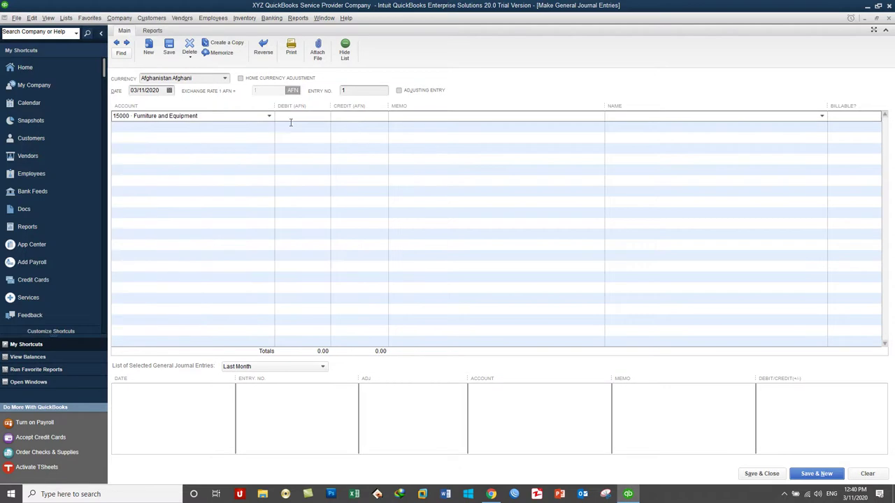
left_click(292, 116)
type("20000")
key("Tab")
- Enter the second journal line for subaccount 19200 Kabul Bank under Company AFN Bank Accounts with a debit of 80,000
left_click(243, 126)
left_click(269, 127)
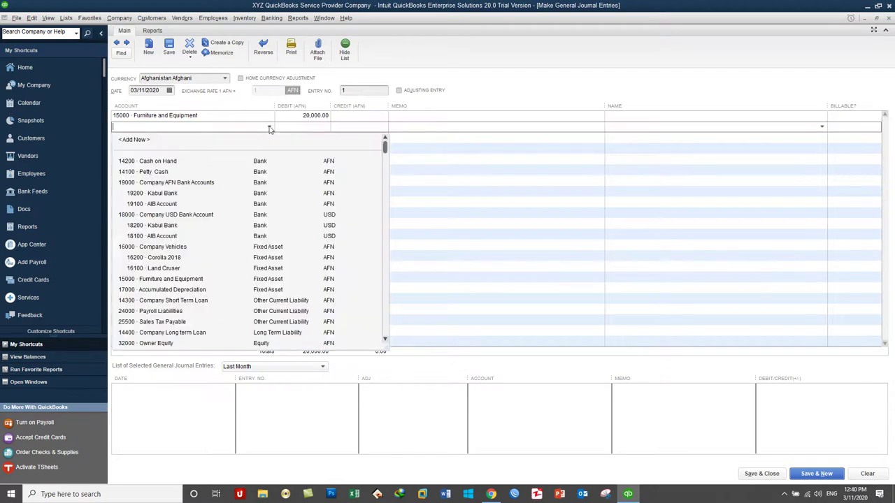
left_click(171, 194)
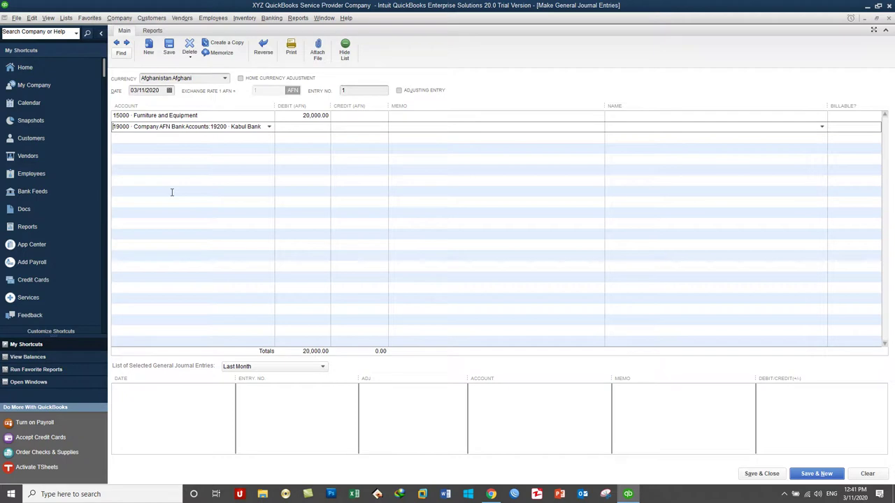
left_click(269, 127)
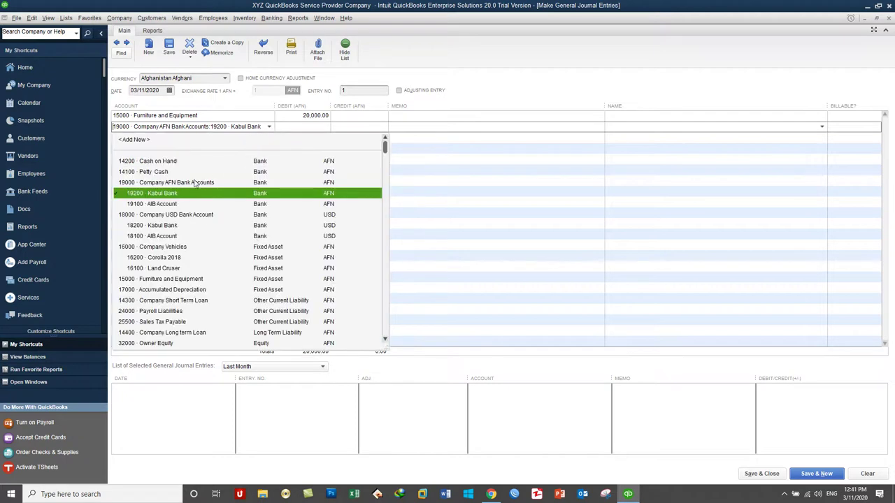
scroll(217, 285, "down", 2)
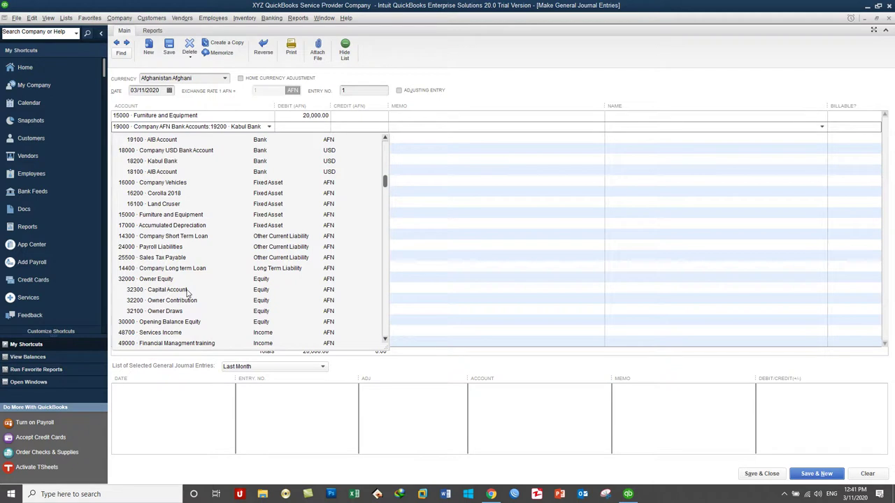
left_click(442, 99)
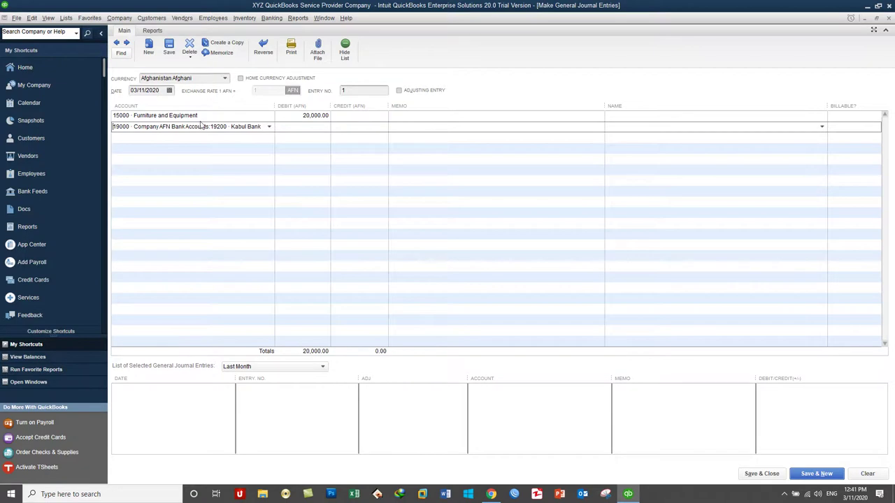
left_click(267, 126)
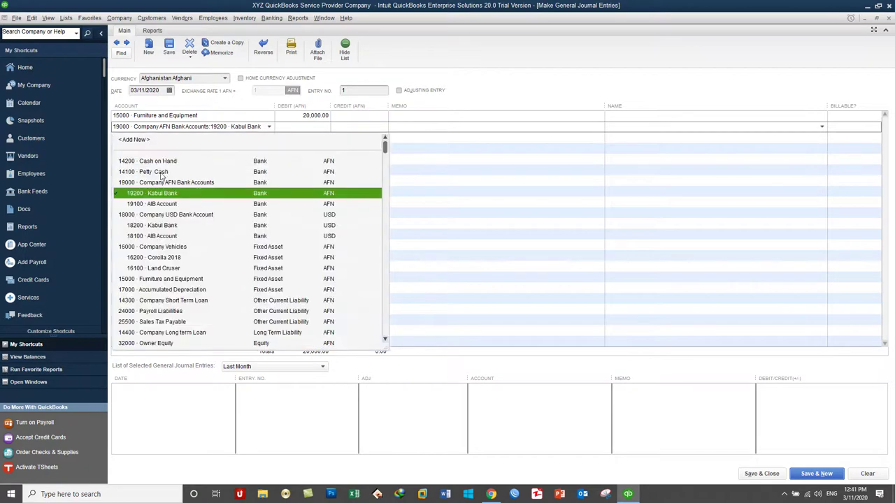
left_click(164, 194)
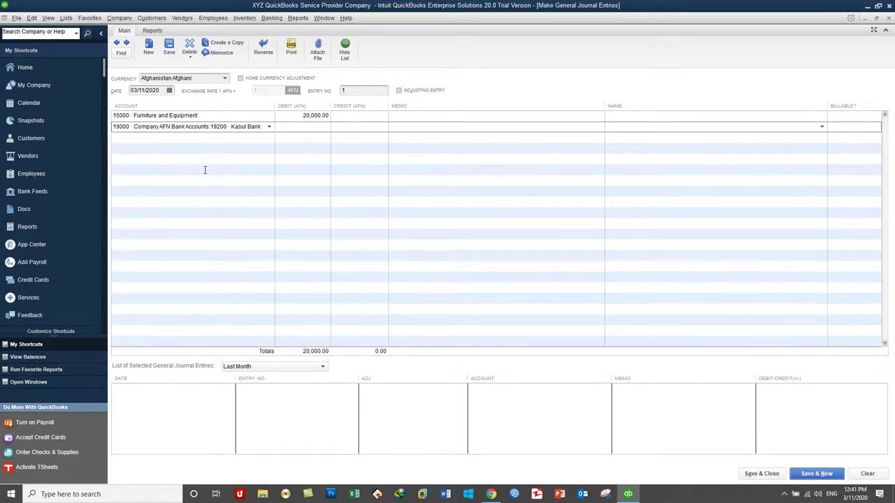
left_click(298, 128)
type("80000")
key("Tab")
- Assign the third journal line's 100,000 credit to subaccount 32300 Capital Account under Owner Equity
left_click(267, 140)
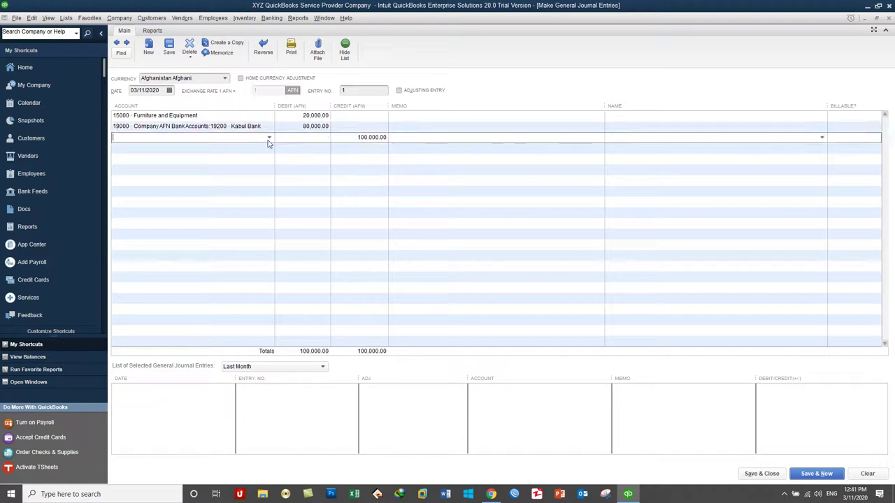
left_click(268, 138)
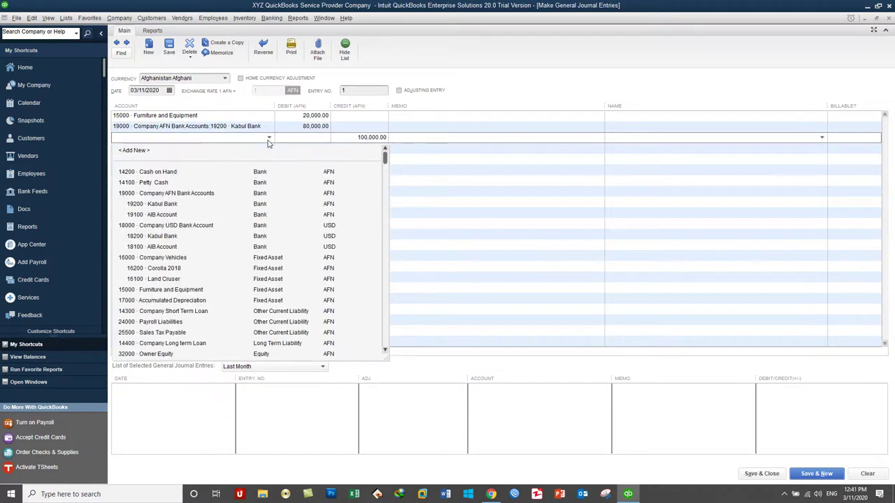
scroll(186, 287, "down", 2)
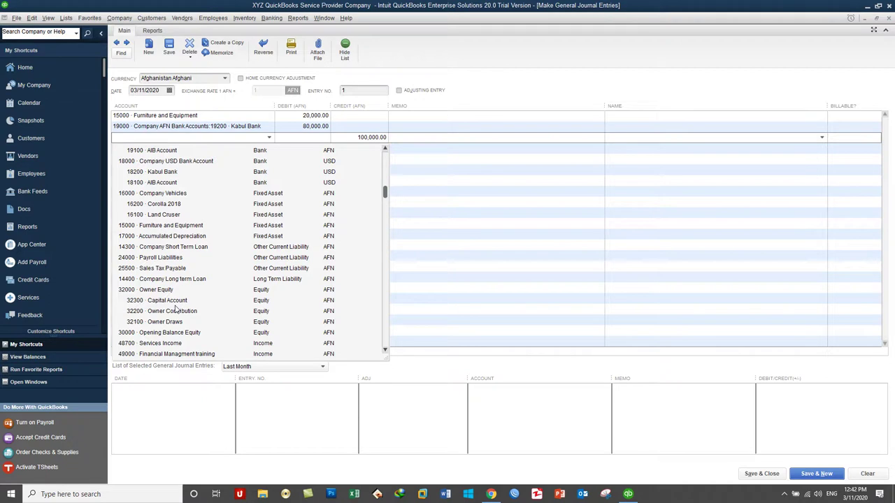
left_click(175, 301)
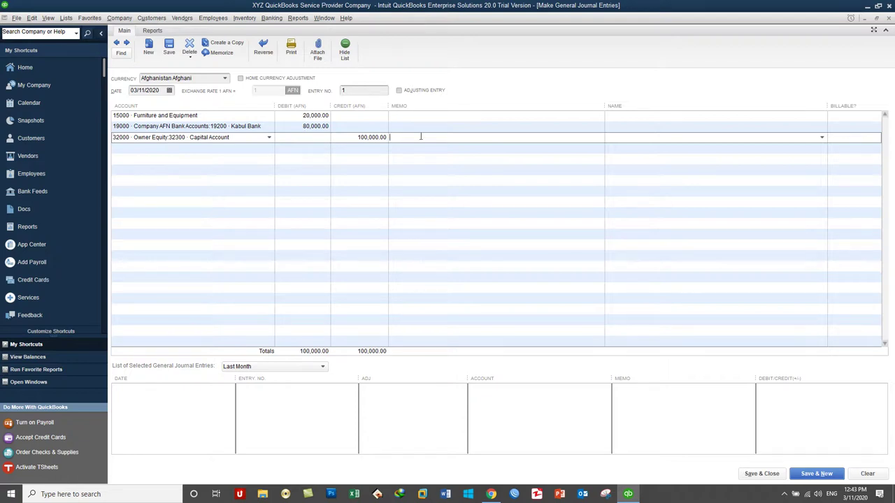
type("Owner Inve")
type("sted Mon")
type("ey in")
type("to the busin")
type("ess")
left_click(422, 137)
key("BackSpace")
key("BackSpace")
key("BackSpace")
key("BackSpace")
key("BackSpace")
key("BackSpace")
key("ctrl+a")
key("Delete")
- Enter the memo "Owner Invested money to start business" on the Capital Account line, then save and close the entry, dismissing the fixed-asset notice
type("Owner Invested money to start business")
left_click_drag(210, 115, 126, 106)
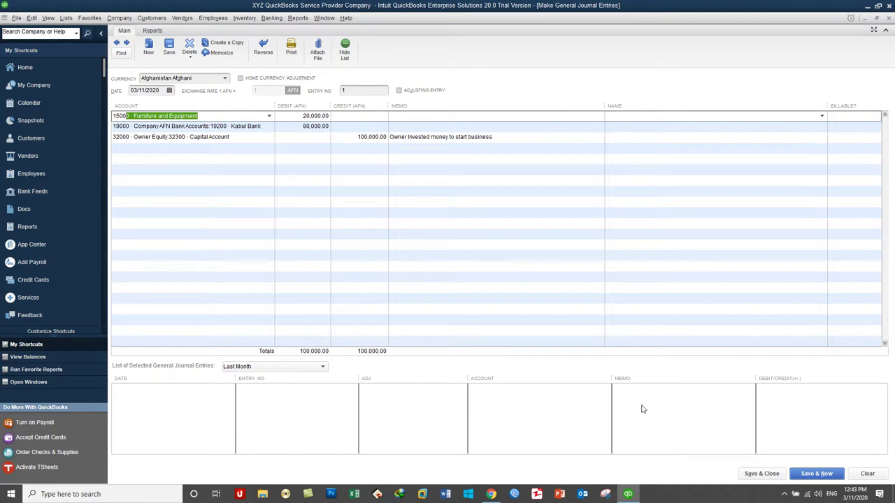
left_click(746, 473)
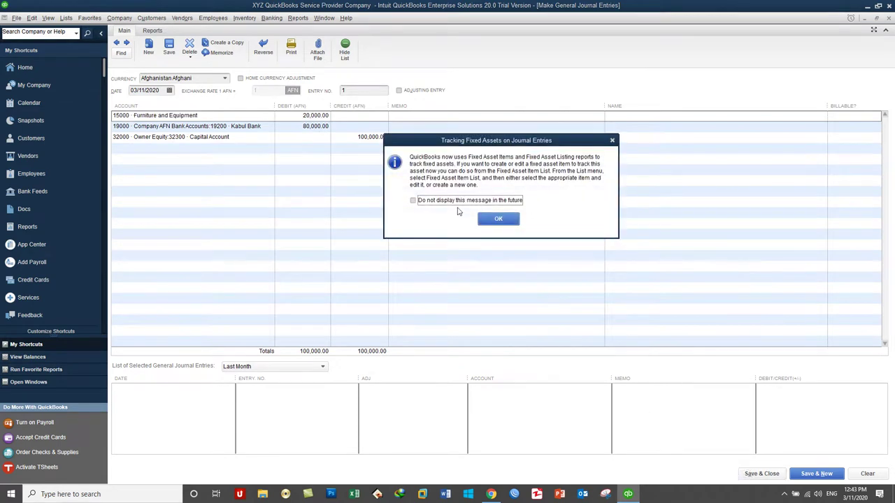
left_click(498, 219)
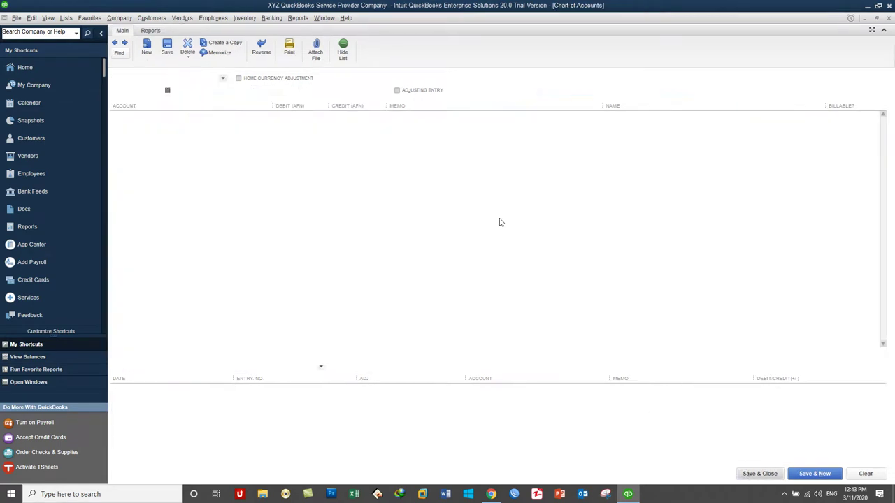
- Review the balances of Capital Account, AFN Kabul Bank, Furniture and Equipment, and Owner Equity in the chart of accounts
scroll(552, 237, "up", 5)
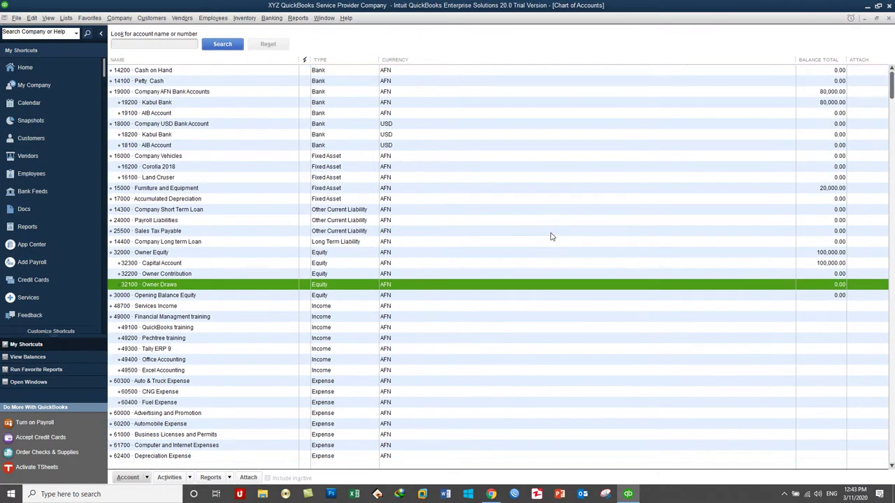
left_click(213, 263)
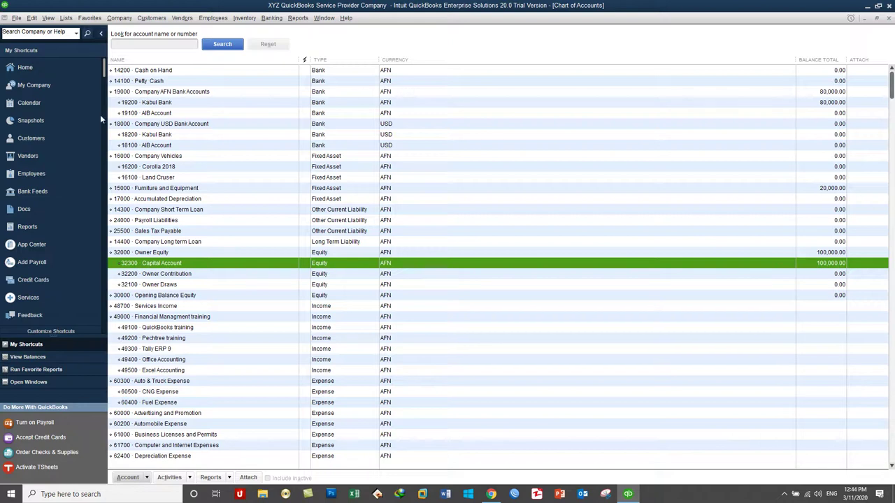
left_click(161, 104)
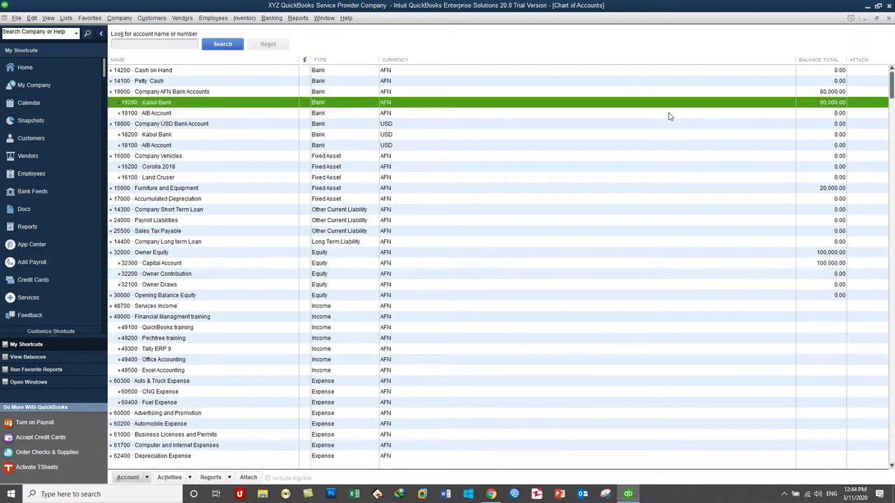
left_click(202, 190)
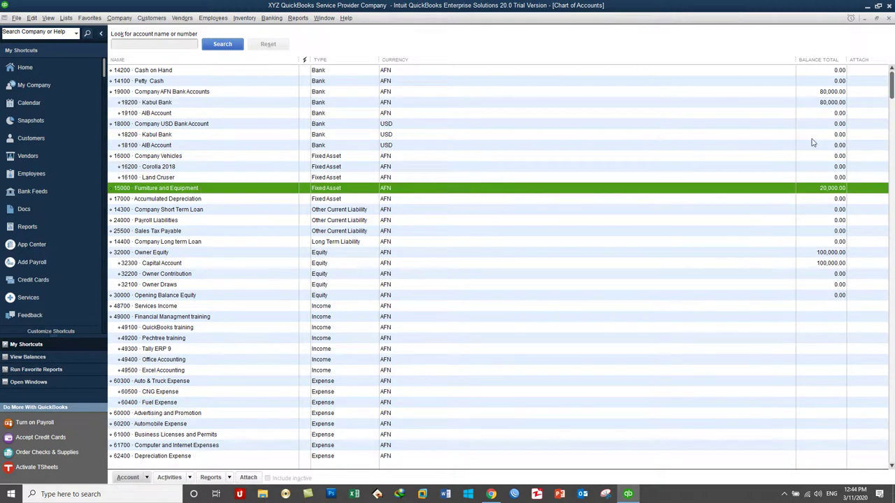
left_click(827, 255)
left_click(823, 264)
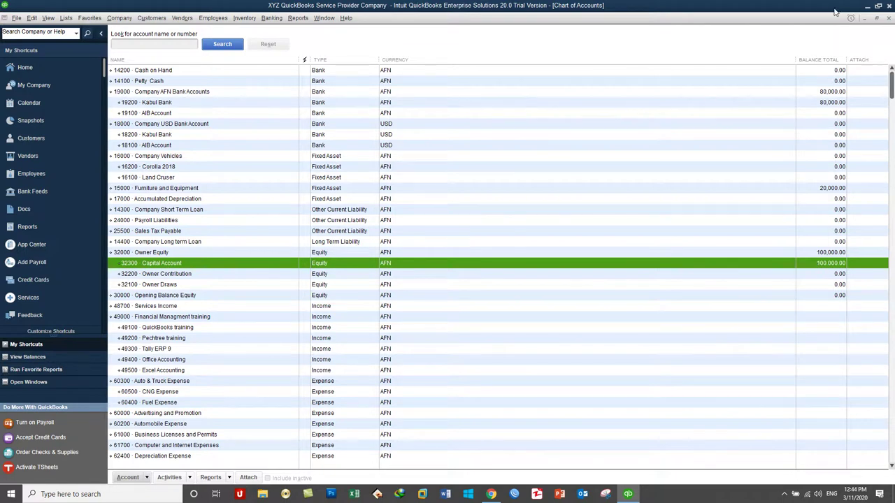
- Open the company's Balance Sheet report and set its date range to All
left_click(305, 19)
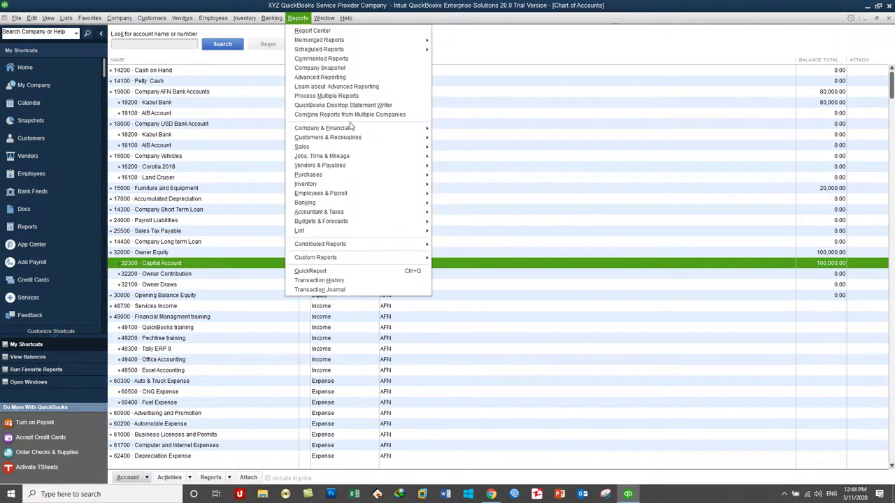
mouse_move(351, 129)
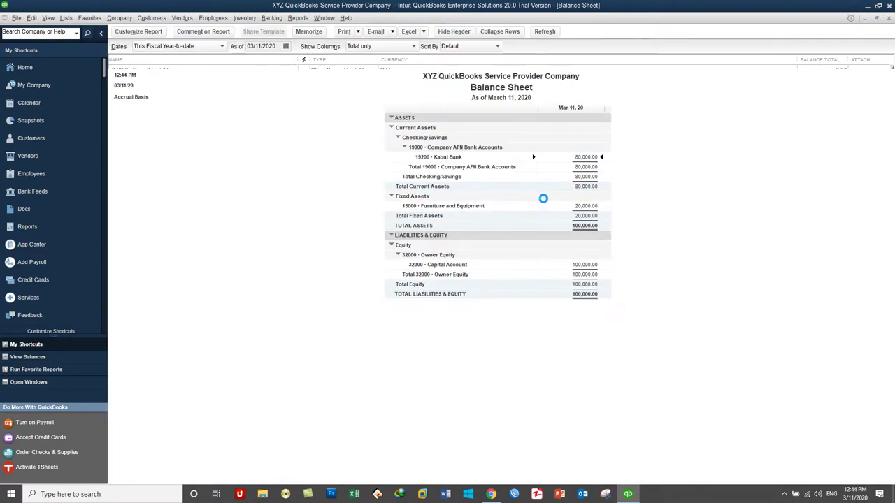
left_click(145, 50)
type("a")
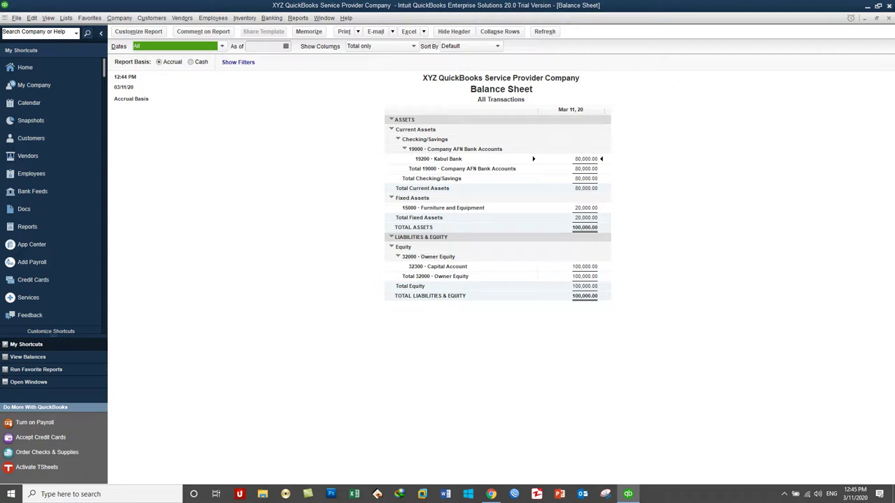
- Close the balance sheet without memorizing it and turn off the memorize-report message for the future
left_click(889, 19)
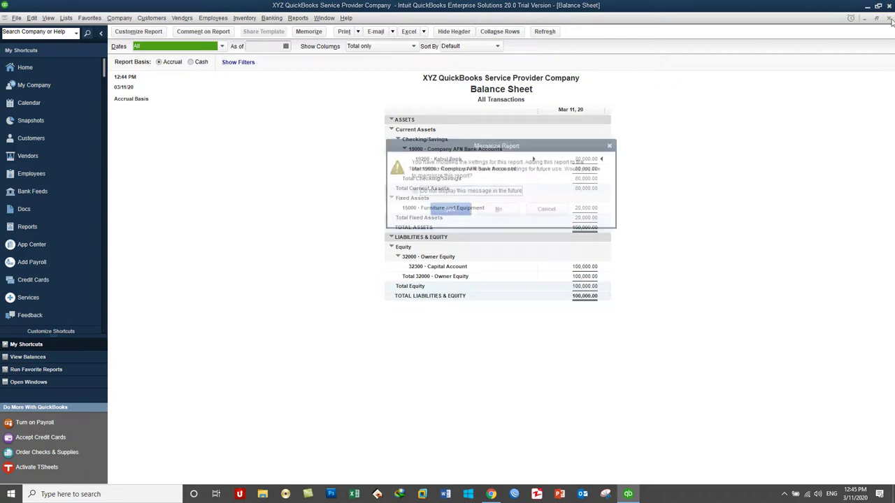
left_click(474, 194)
left_click(494, 209)
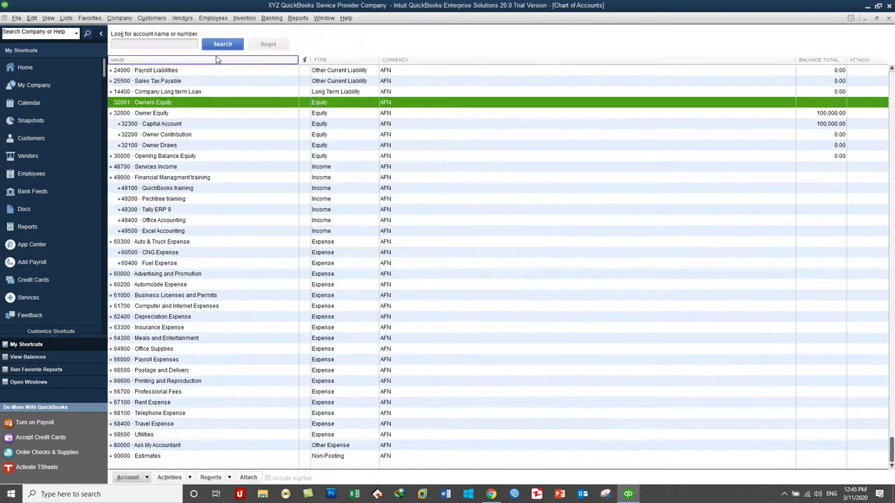
scroll(224, 164, "up", 5)
scroll(240, 216, "down", 2)
scroll(254, 259, "down", 3)
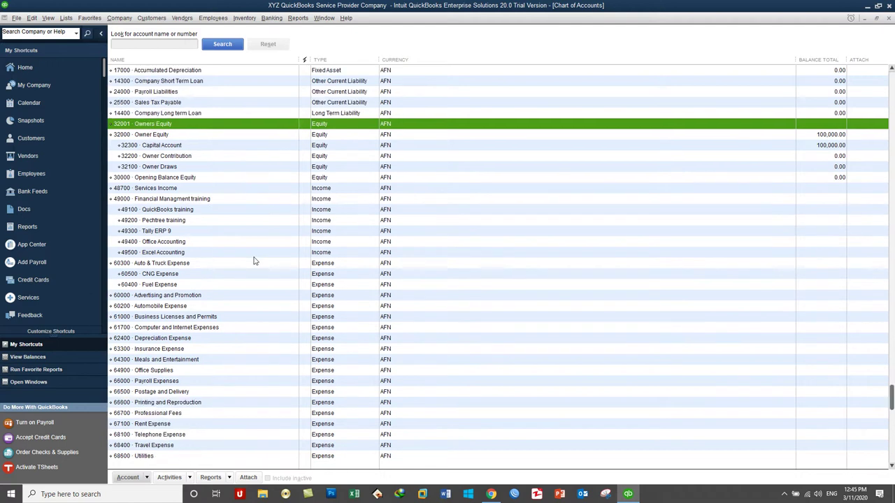
scroll(256, 259, "up", 3)
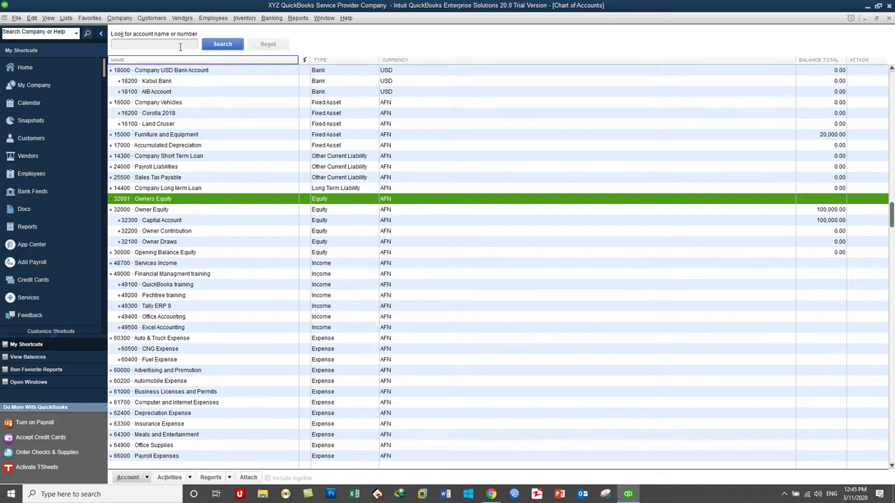
- Start a new general journal entry with subaccount 18200 Kabul Bank under Company USD Bank Account on the first line, dismissing the exchange-rate notice
left_click(120, 18)
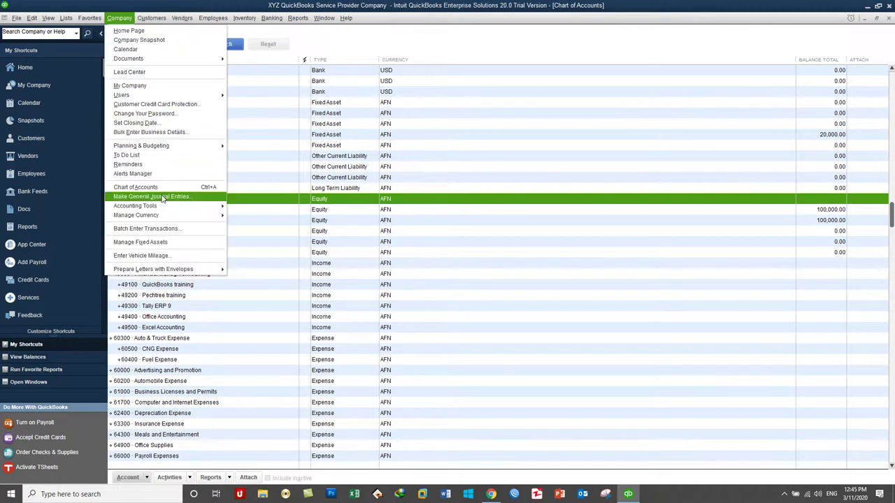
left_click(163, 198)
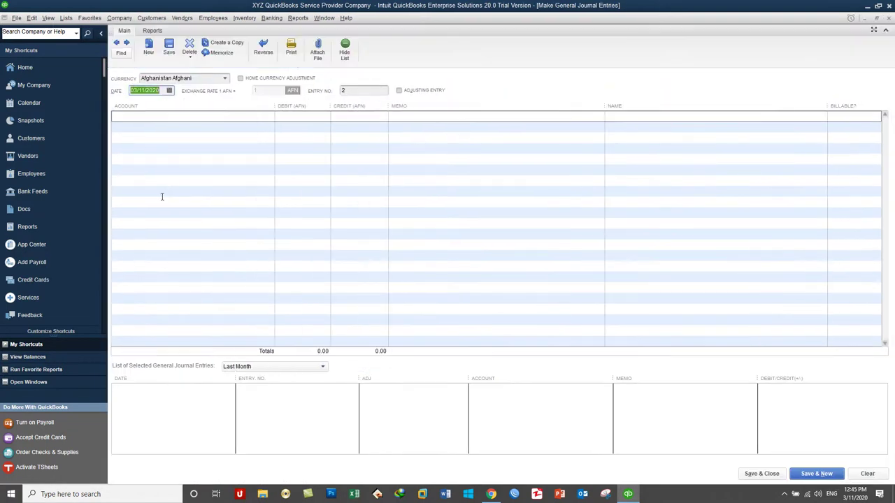
left_click(215, 121)
left_click(269, 118)
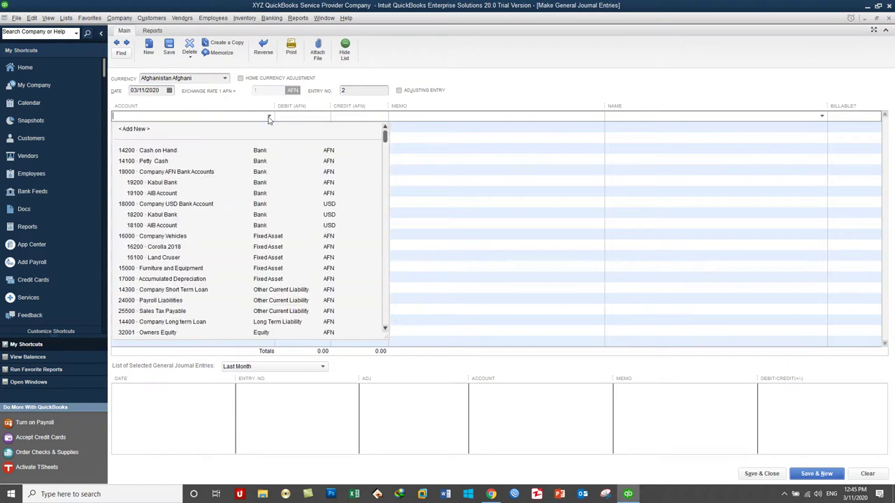
left_click(163, 217)
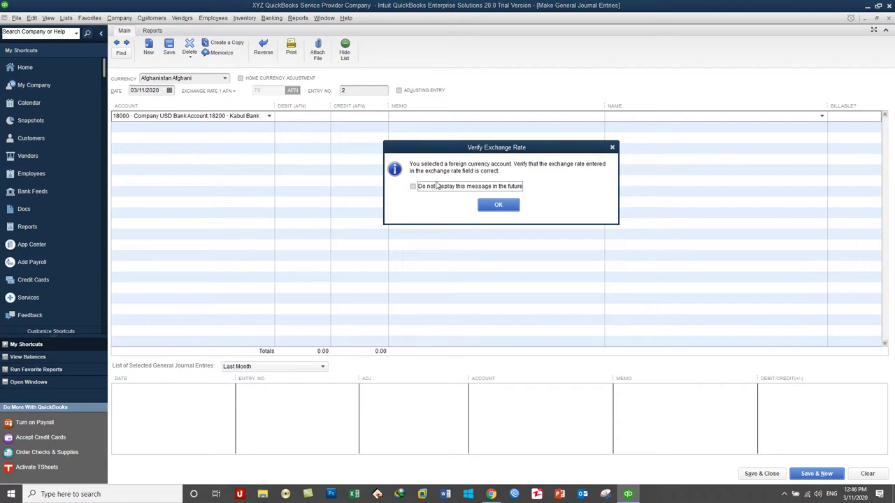
left_click(495, 205)
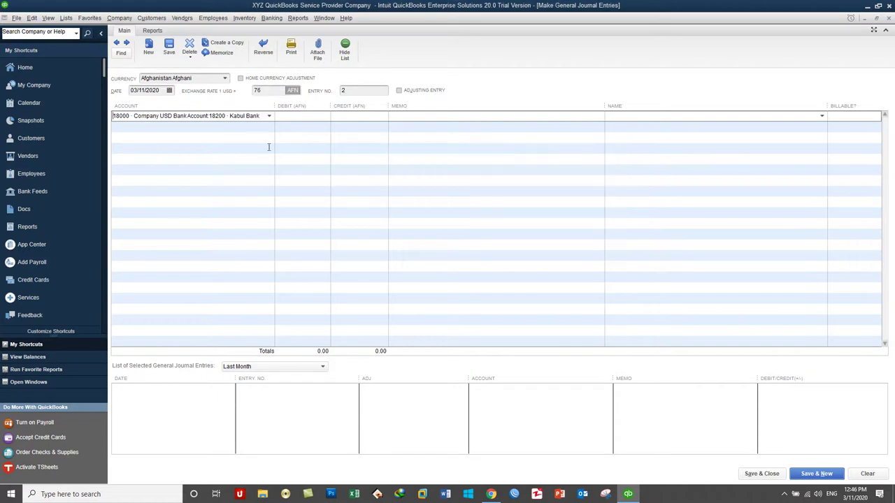
- Set the journal entry's currency to US Dollar and debit the USD Kabul Bank line with 20,000
left_click(224, 78)
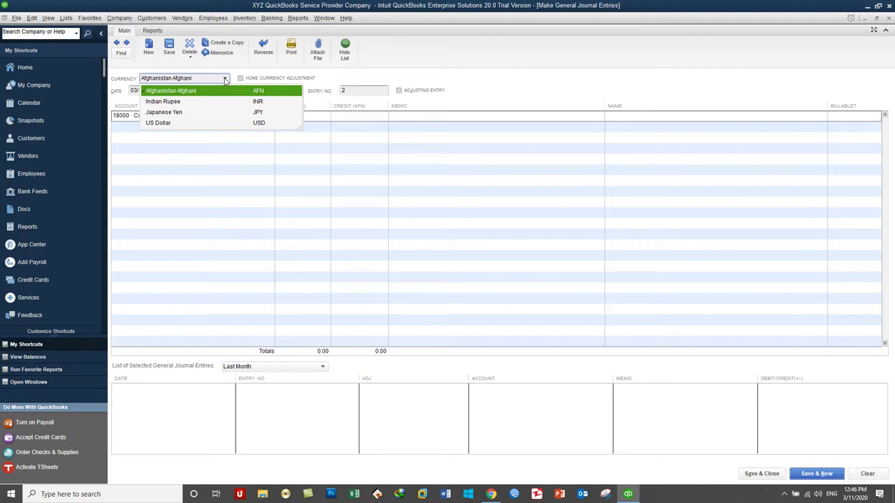
left_click(177, 123)
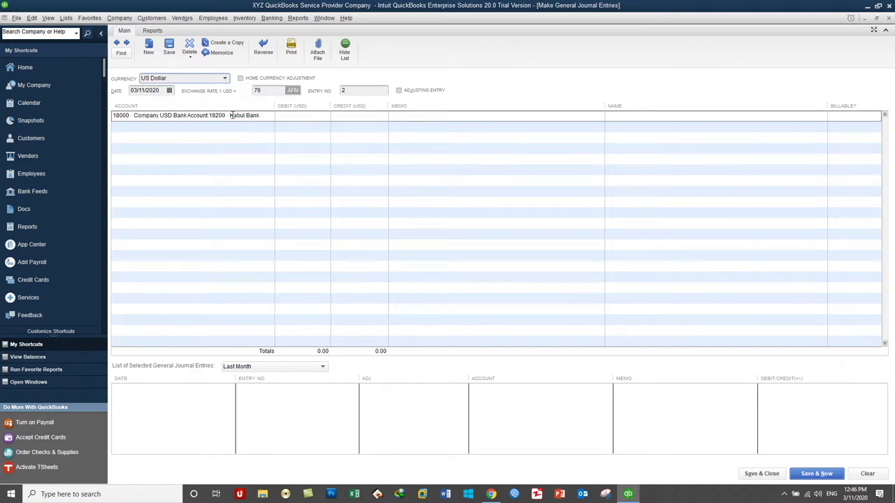
left_click(355, 92)
left_click(302, 117)
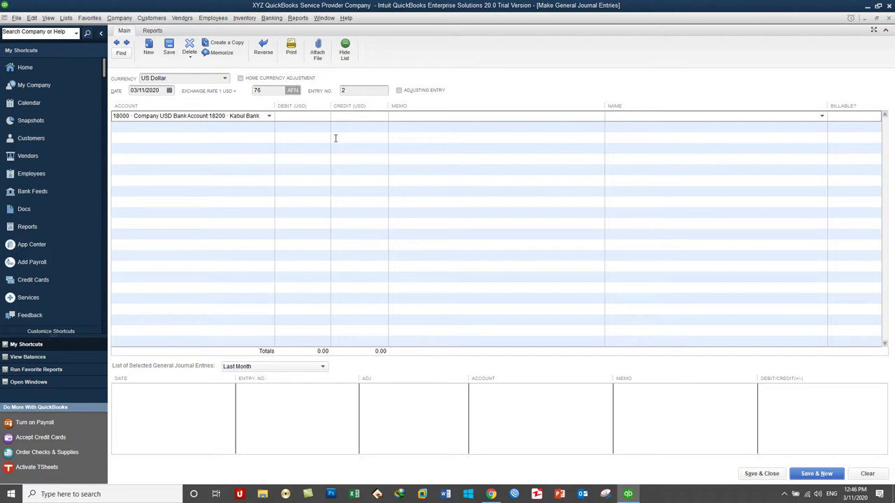
type("200000")
key("BackSpace")
key("Tab")
- Assign the second journal line's 20,000 credit to subaccount 32200 Owner Contribution under Owner Equity
left_click(260, 128)
left_click(270, 129)
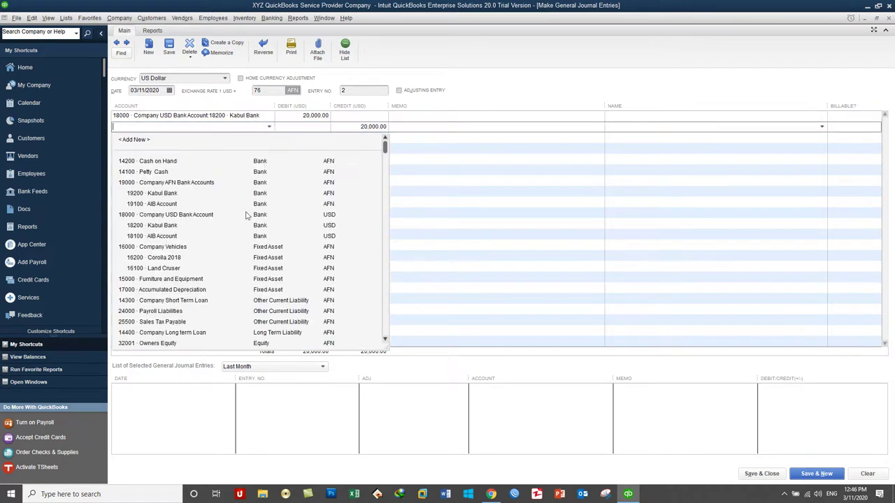
scroll(226, 272, "down", 2)
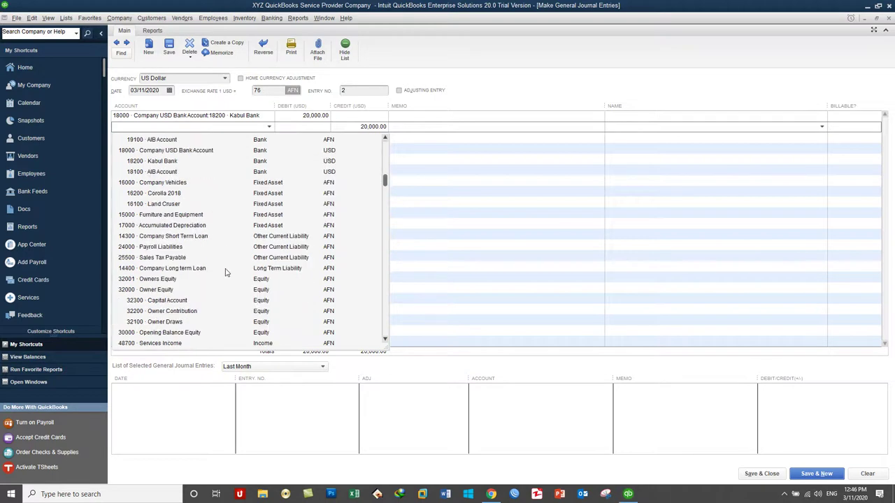
left_click(172, 311)
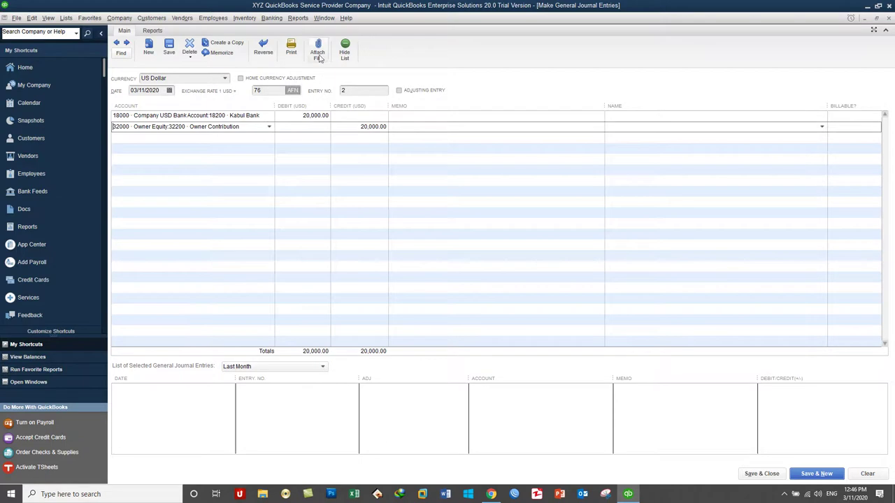
left_click(303, 129)
left_click(269, 127)
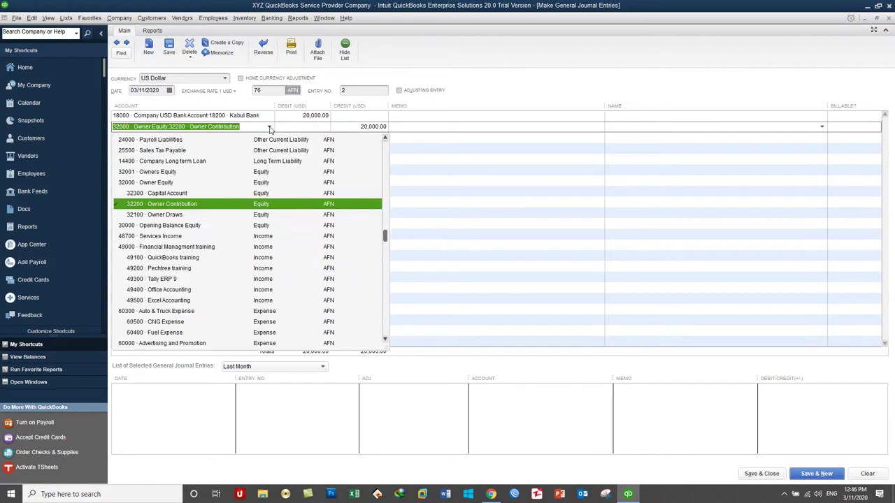
left_click(269, 129)
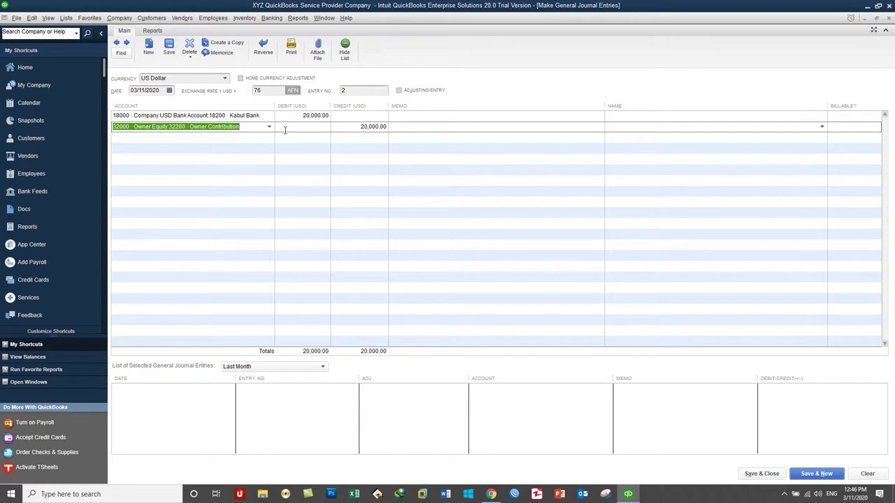
- Enter the memo "Owener did contribution to his business" on the Owner Contribution line, and save and close the journal entry
left_click(413, 128)
type("Owe")
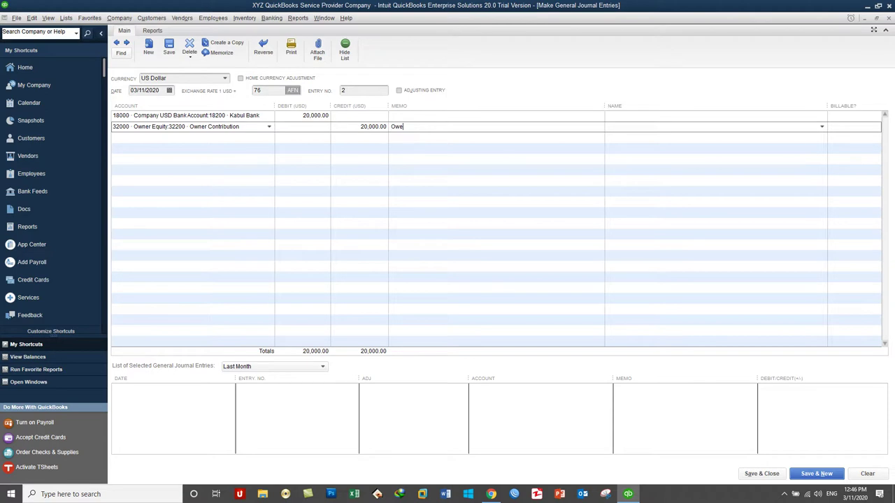
type("ner did contribution to his business")
left_click(761, 473)
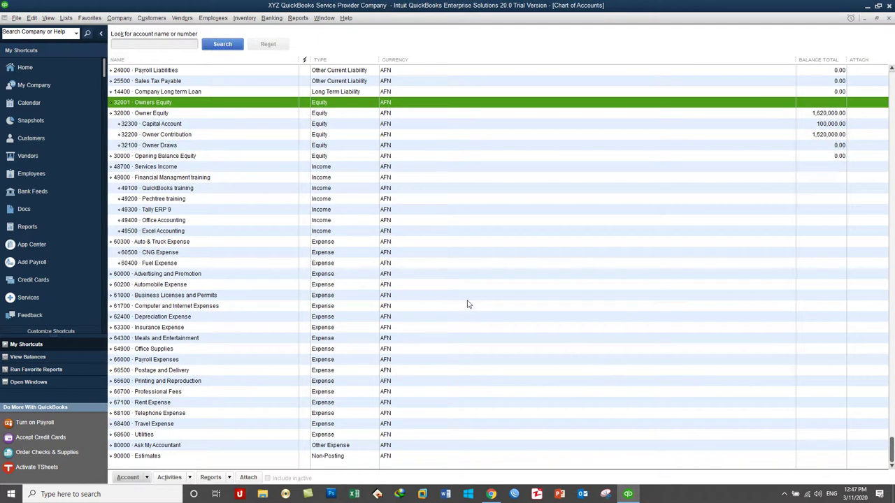
- Check the 20,000 USD Kabul Bank balance against Owner Contribution by switching to Calculator and multiplying 20000 by 76
scroll(469, 304, "up", 5)
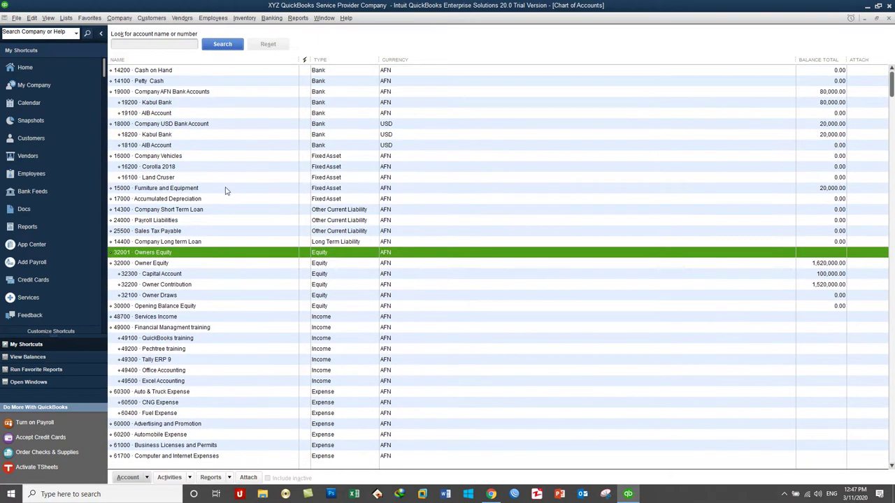
left_click(160, 135)
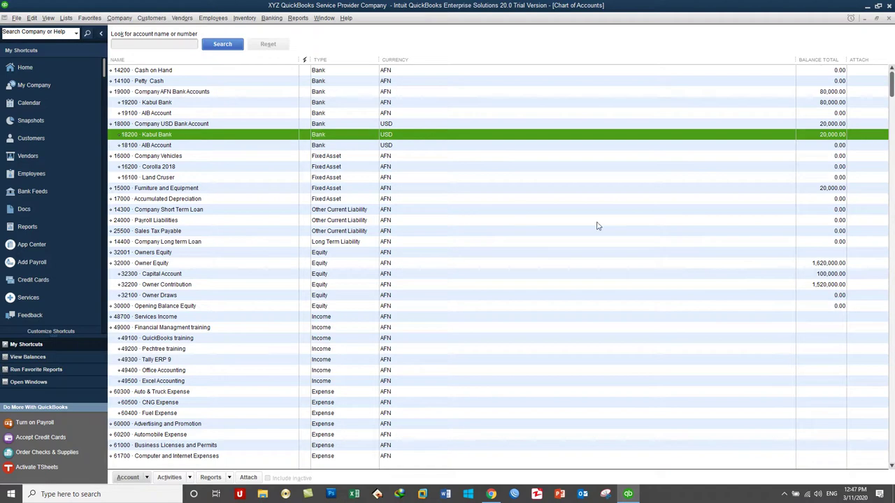
left_click(767, 286)
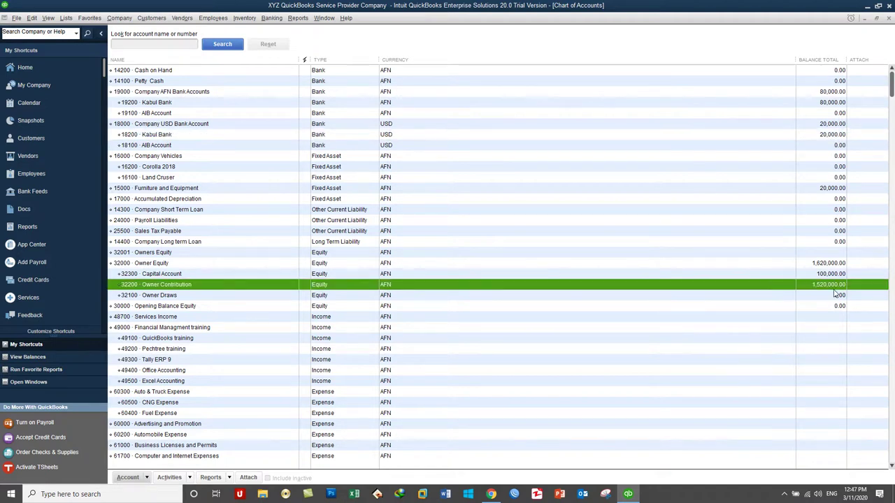
key("super+r")
type("calc")
key("Return")
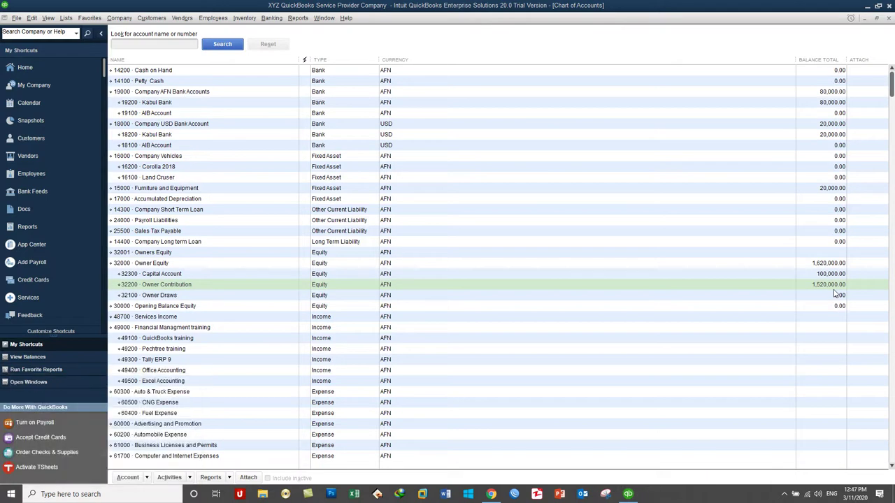
left_click(731, 286)
left_click(735, 307)
double_click(735, 307)
left_click(727, 308)
left_click(798, 233)
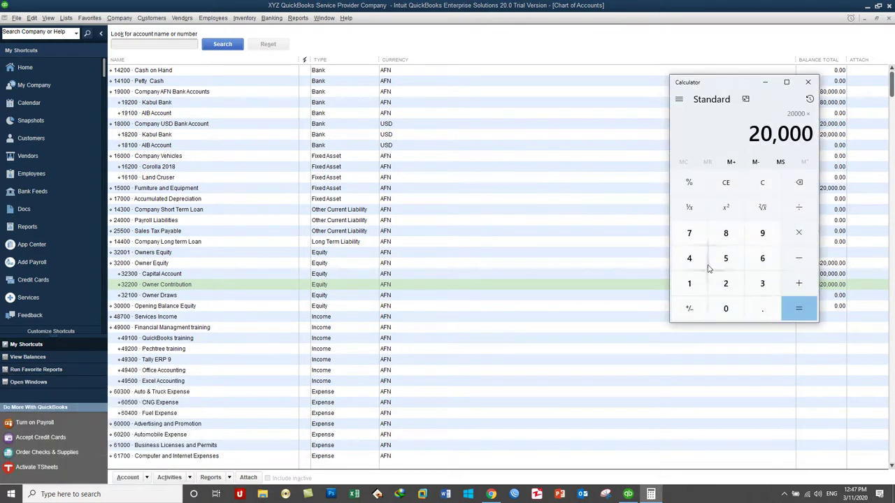
left_click(690, 233)
left_click(763, 258)
left_click(799, 308)
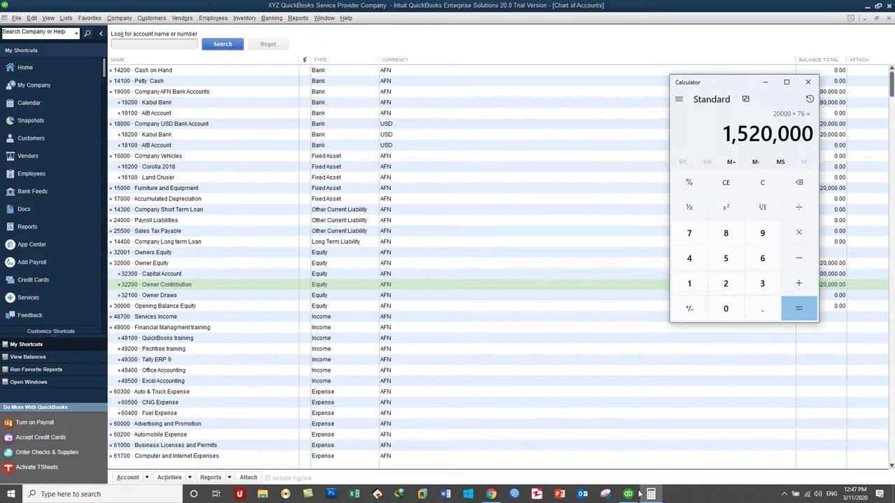
left_click(725, 426)
left_click(813, 287)
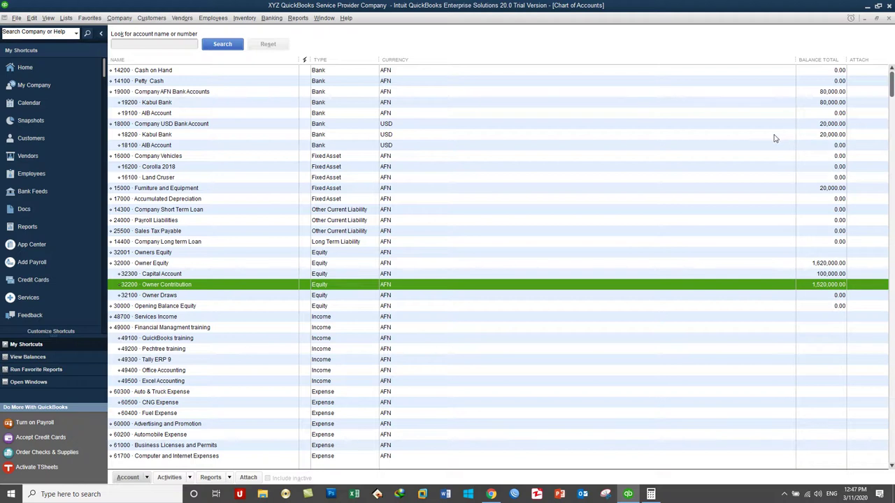
- Review the balances of the Owner Equity accounts, the Company Vehicles subaccounts and both Kabul Bank accounts in the chart of accounts
left_click(157, 135)
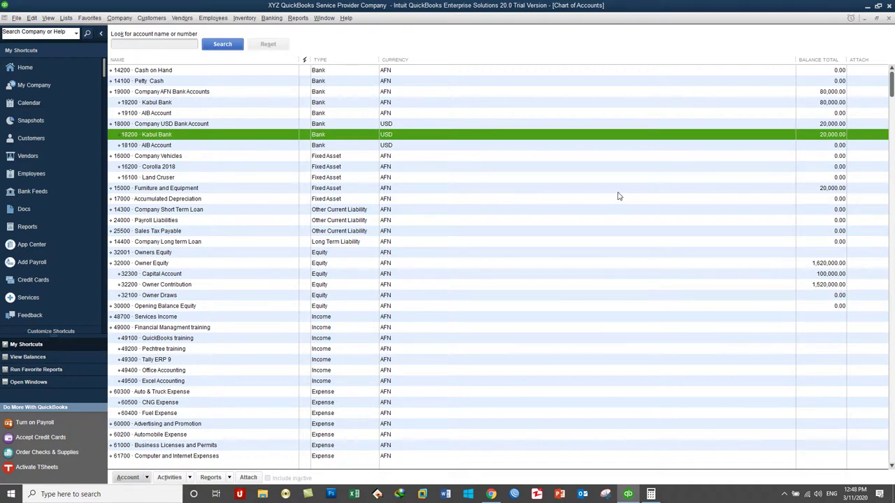
left_click(176, 256)
left_click(829, 274)
left_click(829, 283)
left_click(823, 265)
left_click(824, 273)
left_click(823, 284)
left_click(823, 266)
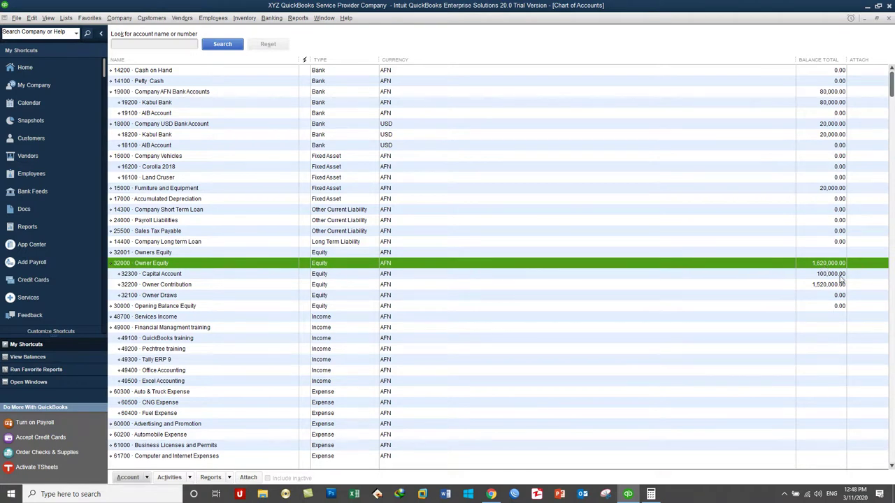
left_click(838, 277)
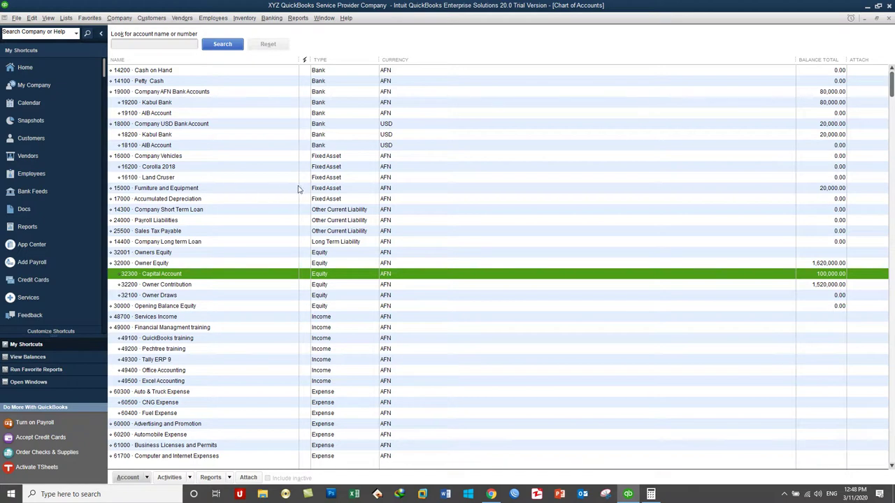
left_click(167, 167)
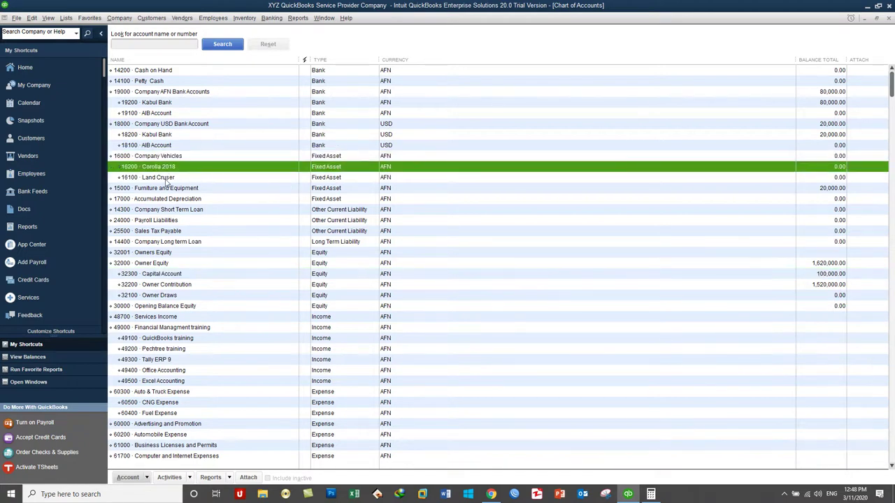
left_click(166, 179)
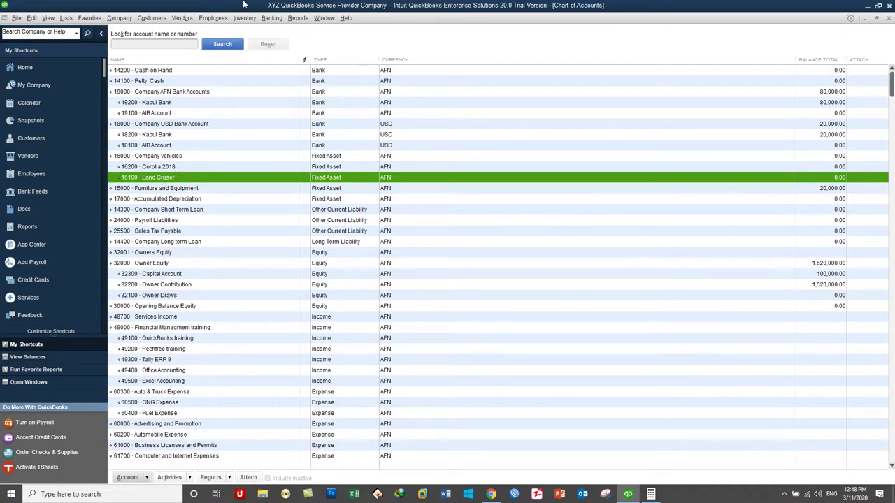
left_click(160, 104)
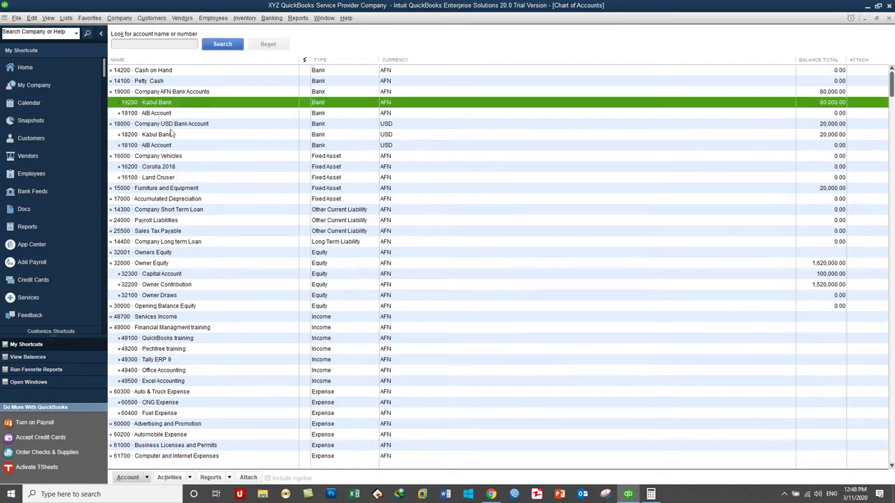
left_click(169, 137)
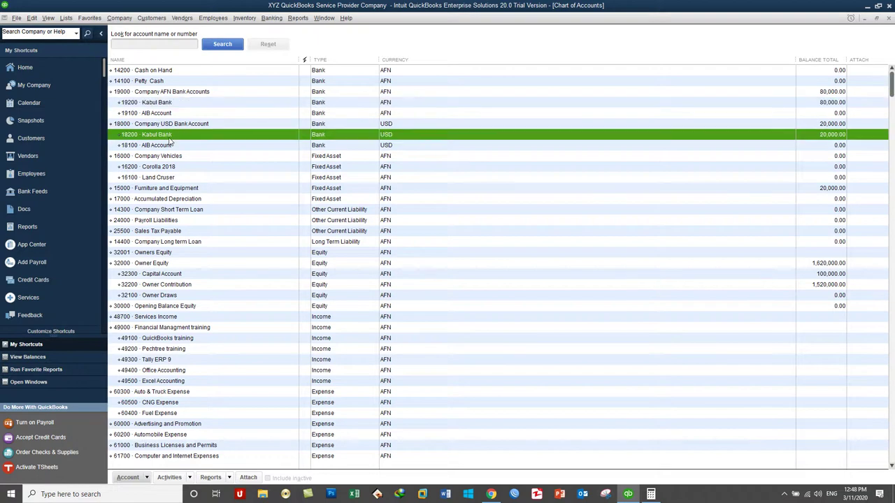
- Start a new general journal entry with subaccounts 16200 Corolla 2018 and 16100 Land Cruser on the first two lines
left_click(114, 19)
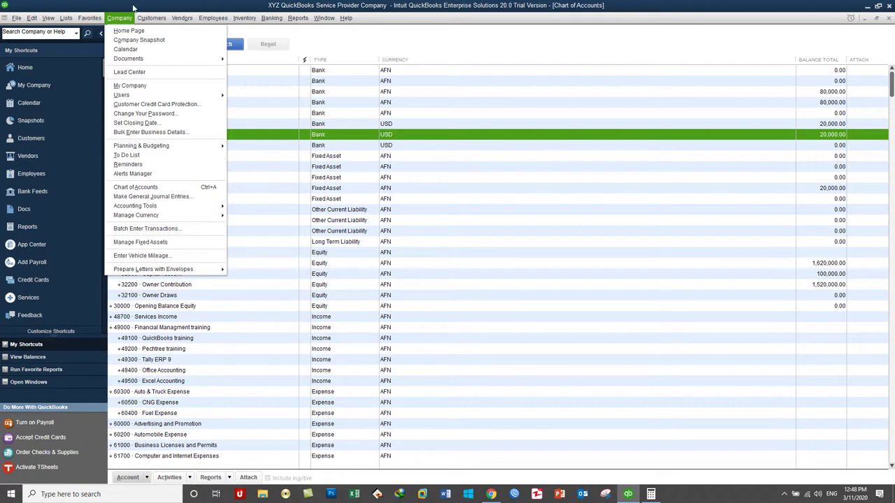
mouse_move(68, 16)
mouse_move(149, 24)
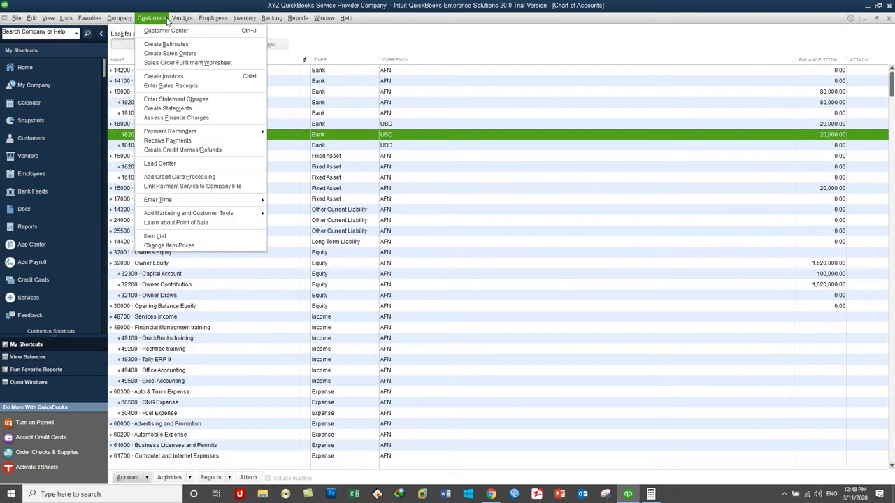
mouse_move(123, 20)
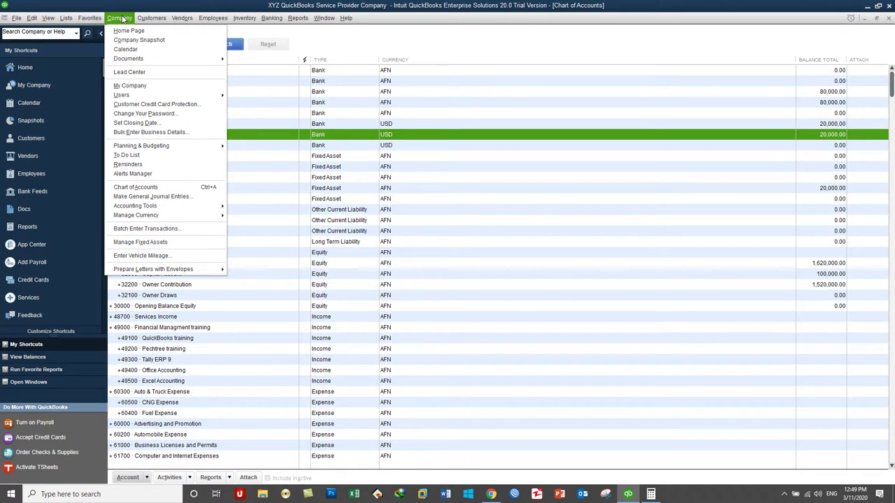
left_click(180, 196)
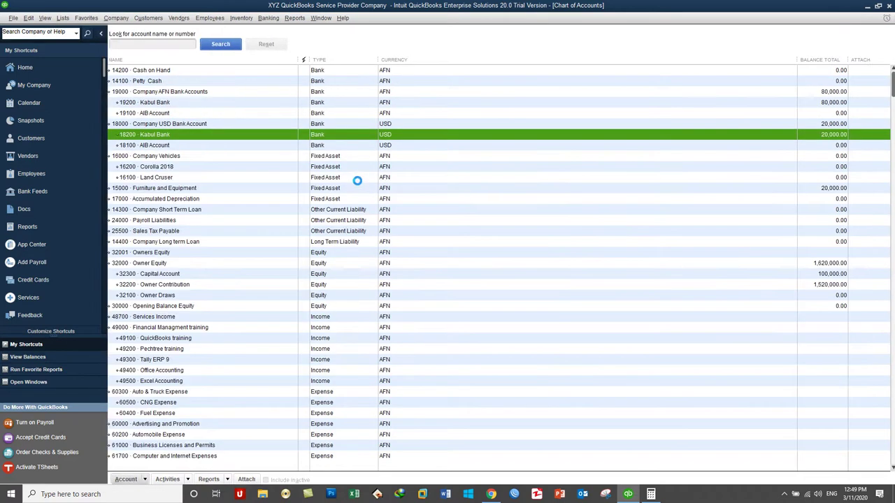
left_click(241, 116)
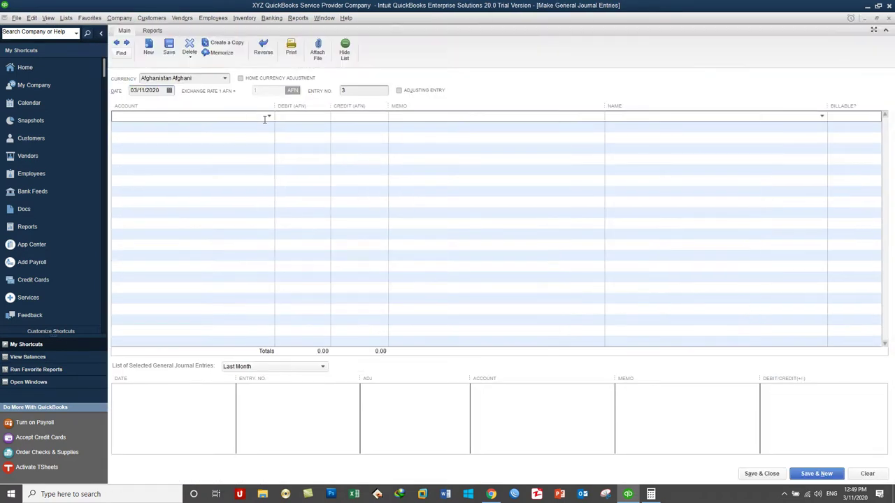
left_click(269, 116)
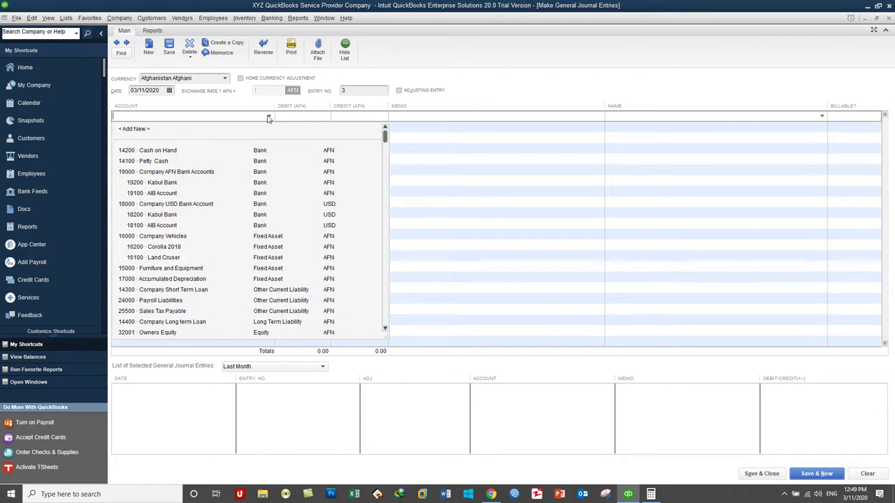
left_click(177, 248)
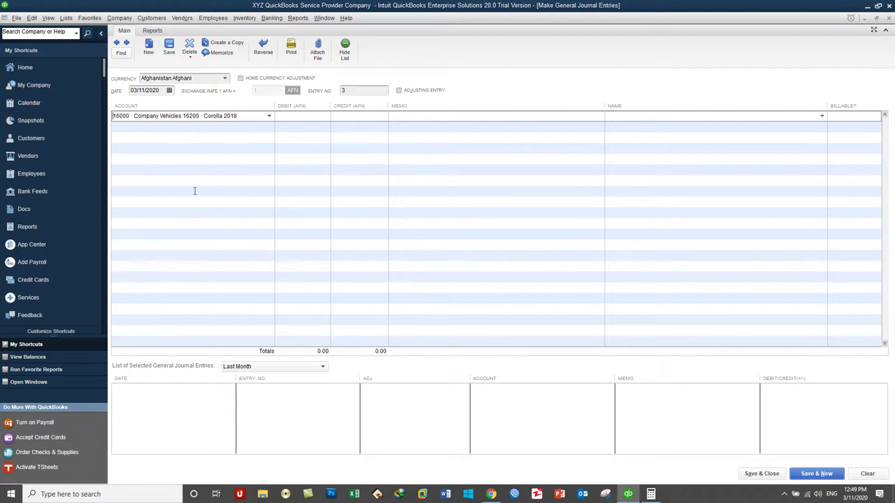
left_click(238, 126)
left_click(268, 127)
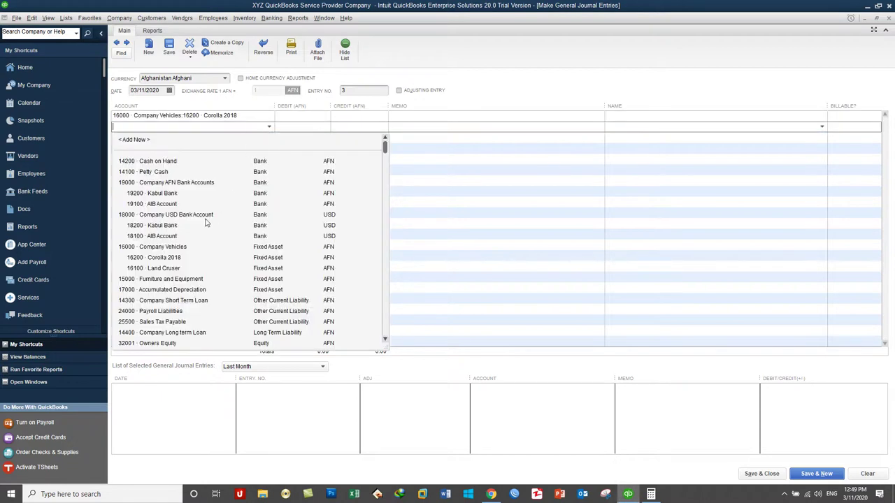
left_click(164, 270)
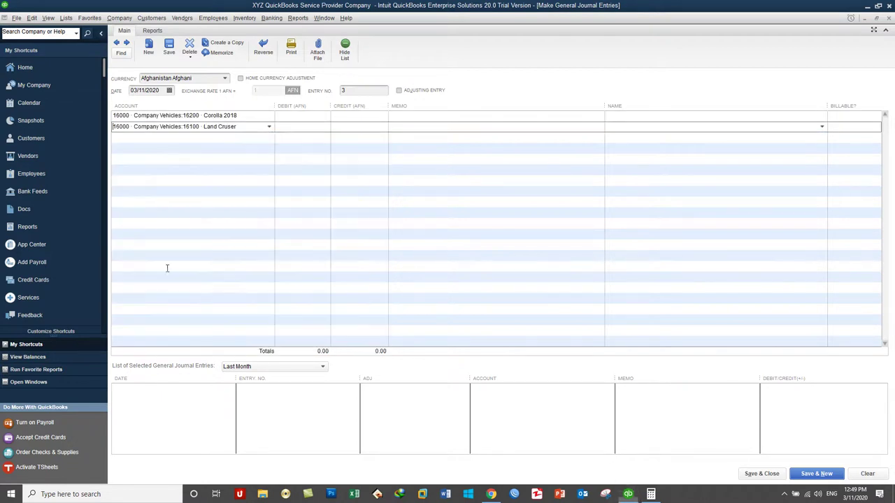
- Debit the Corolla 2018 line with 4,000 and the Land Cruser line with 6,000 in AFN
left_click(294, 120)
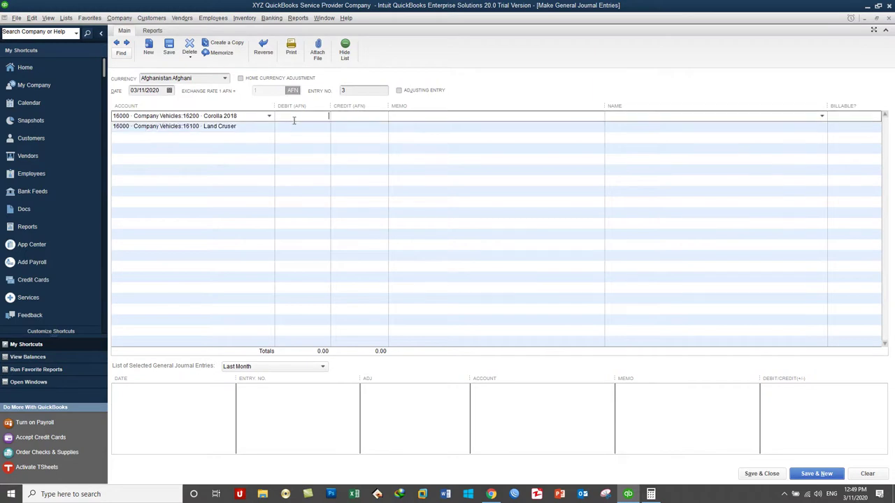
type("4000")
key("Down")
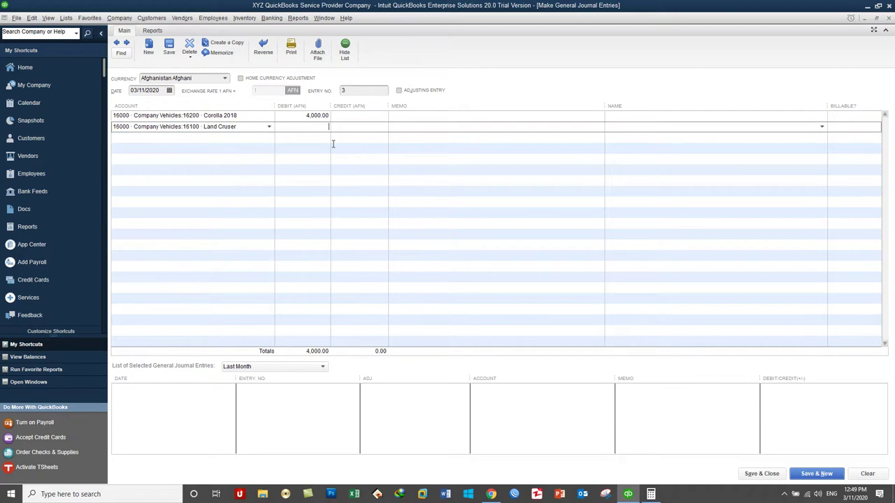
type("6000")
key("Tab")
- Assign the third line to subaccount 18200 Kabul Bank under Company USD Bank Account, and set the entry's currency to US Dollar
left_click(214, 137)
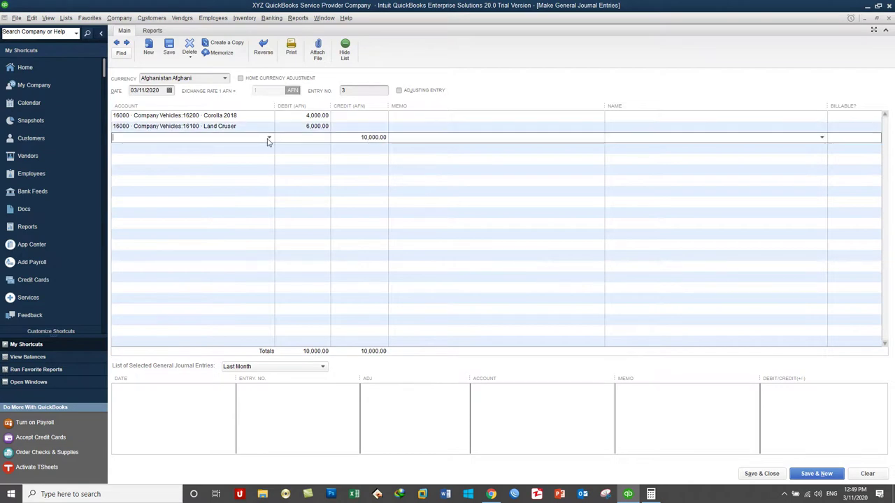
left_click(268, 139)
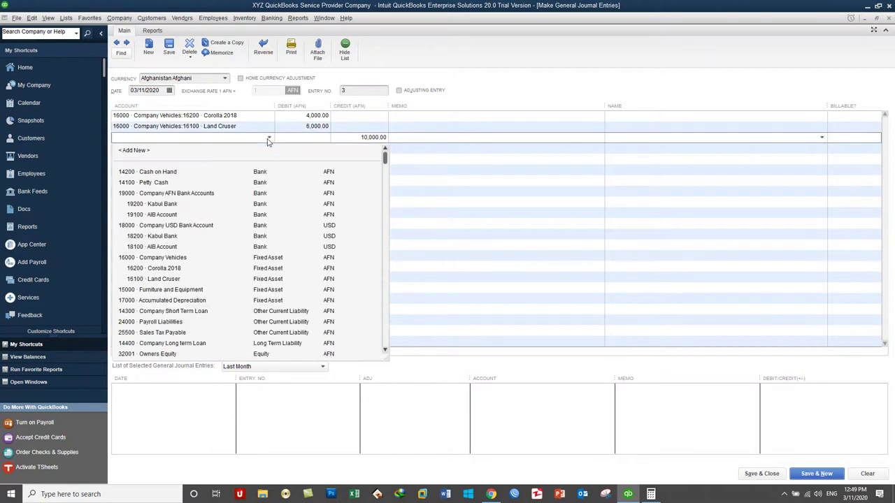
left_click(168, 238)
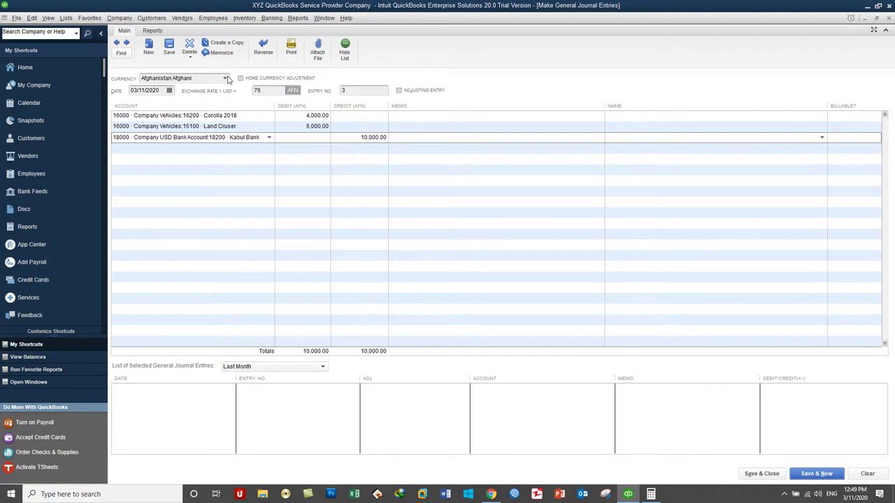
left_click(225, 78)
left_click(158, 123)
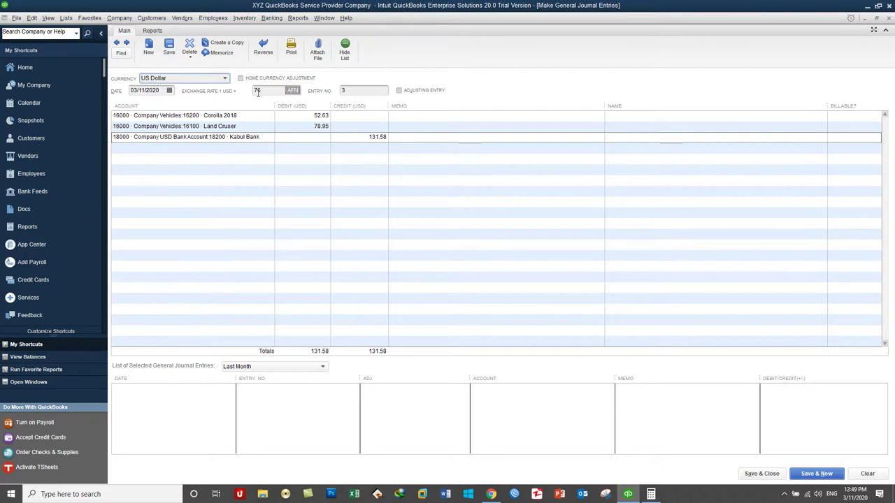
type(".")
left_click(411, 138)
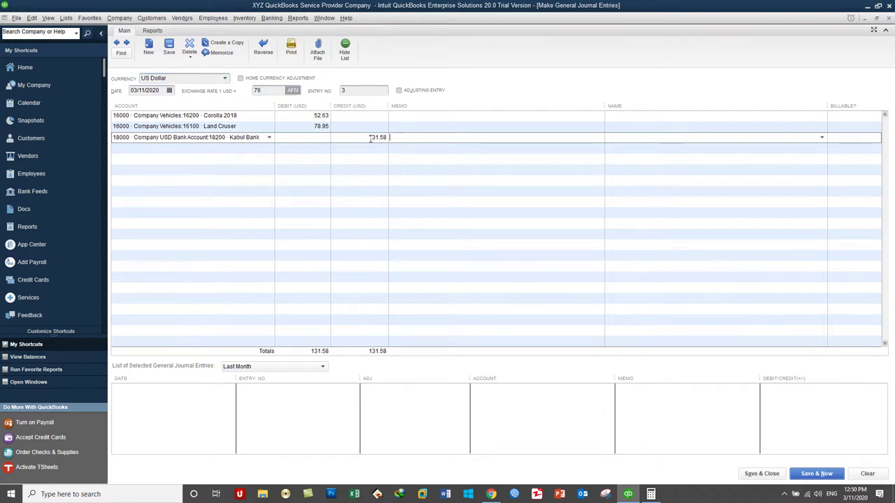
- Set the USD debits to 4,000 for Corolla 2018 and 6,000 for Land Cruser, and the Kabul Bank credit to 10,000
left_click(297, 116)
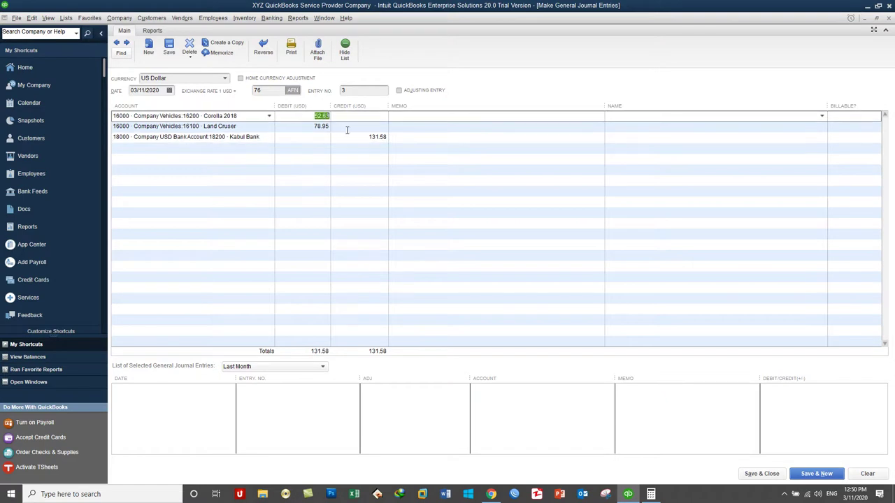
type("40")
key("Down")
type("6000")
key("Tab")
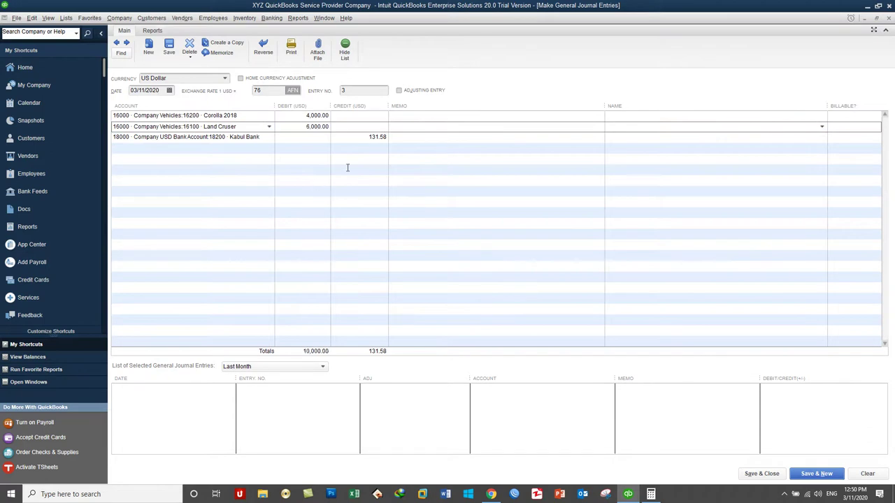
left_click(361, 138)
type("10000")
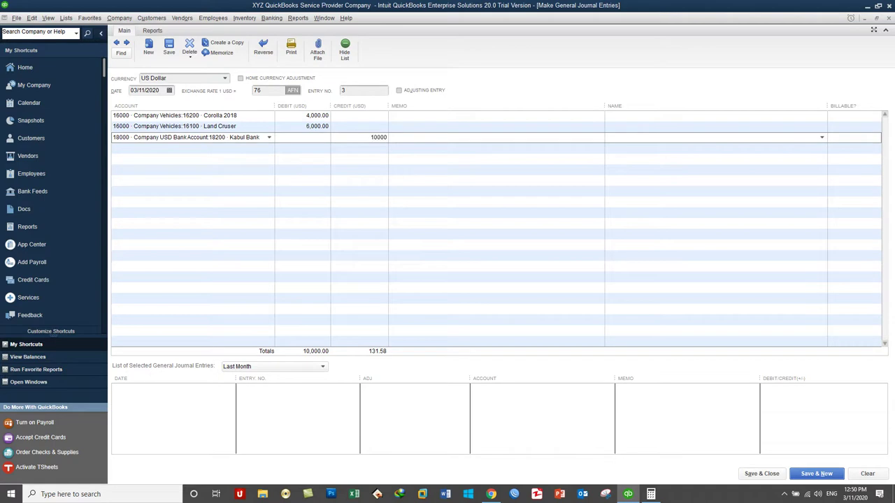
- Enter the memo "Owen Invested money to Buy Vehichles to company" on the USD Kabul Bank line
key("Tab")
type("Opera")
key("BackSpace")
key("BackSpace")
key("BackSpace")
key("BackSpace")
type("er")
key("BackSpace")
key("BackSpace")
type("we")
type("n")
type(" Inve")
type("sted money t")
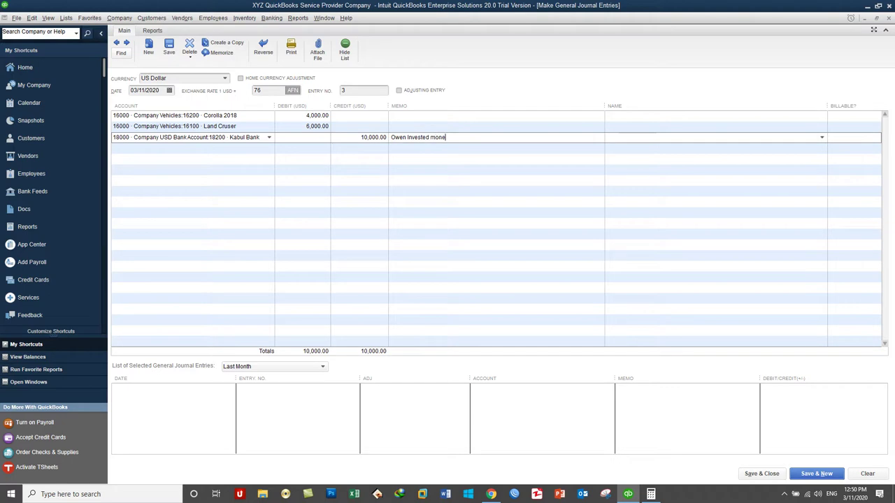
type("o pruch")
key("BackSpace")
key("BackSpace")
key("BackSpace")
key("BackSpace")
type("urchase")
key("BackSpace")
key("BackSpace")
key("BackSpace")
key("BackSpace")
key("BackSpace")
key("BackSpace")
key("BackSpace")
key("BackSpace")
type("Buy Vehcle")
key("BackSpace")
key("BackSpace")
key("BackSpace")
key("BackSpace")
type("ichles to company")
left_click(427, 116)
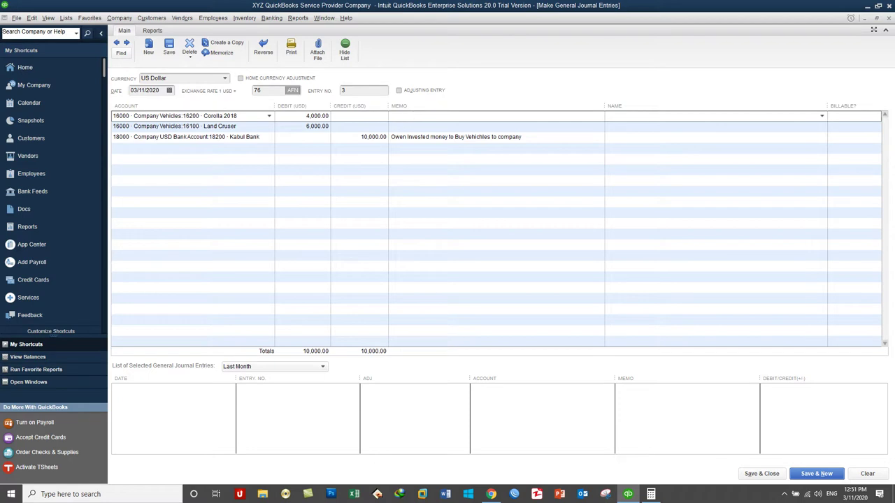
- Enter the memo "USD 4000 paid to purchase Corolla M 2018 for company" on the Corolla 2018 line and copy it to the Land Cruser line
type("USD 4000 paid to purchase Corolla M 20")
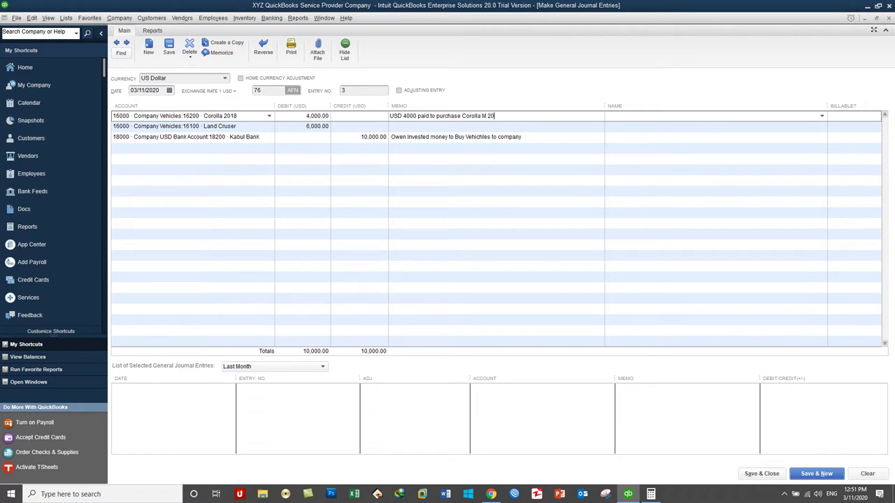
type("18 for company")
left_click_drag(536, 117, 340, 120)
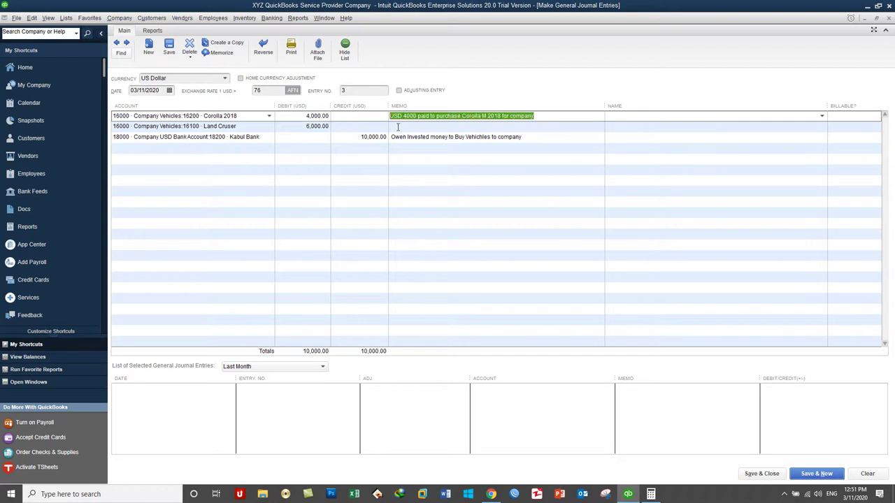
key("ctrl+c")
left_click(401, 128)
key("ctrl+v")
- Change the Land Cruser line's memo to "USD 6000 paid to purchase LandCruser for company"
left_click(404, 126)
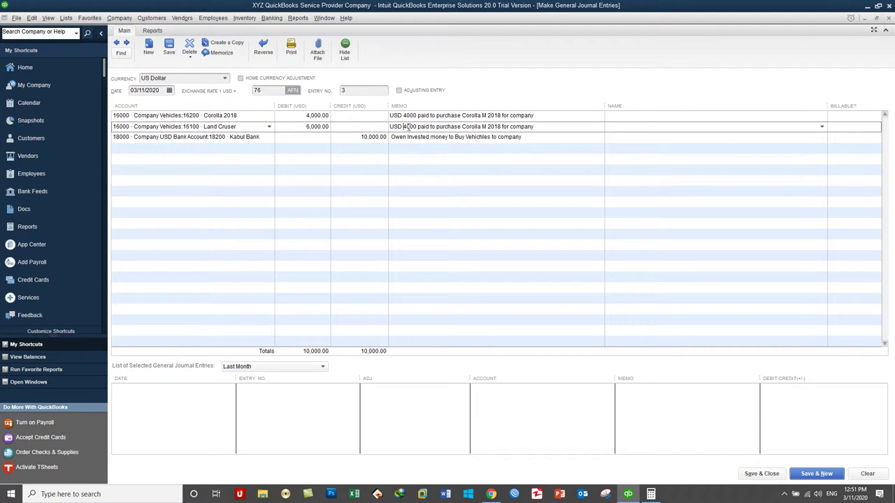
key("Delete")
type("6")
key("shift+Right")
key("shift+Right")
key("shift+Right")
key("shift+Right")
key("shift+Right")
key("shift+Right")
key("shift+Right")
key("shift+Right")
key("shift+Right")
key("shift+Right")
key("shift+Right")
key("shift+Right")
key("shift+Right")
key("shift+Right")
type("LandCruser")
- Correct "Owen" to "Owner" in the memo of the USD Kabul Bank line
left_click(528, 140)
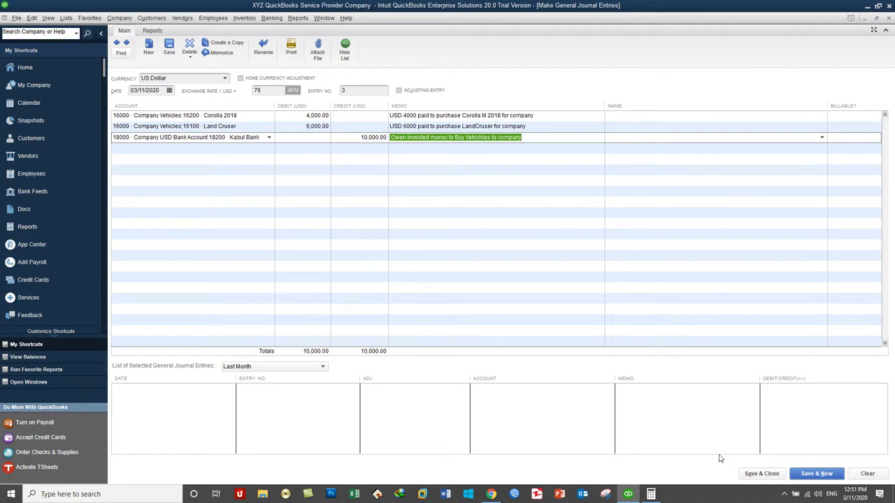
left_click(404, 135)
key("BackSpace")
key("BackSpace")
type("ner")
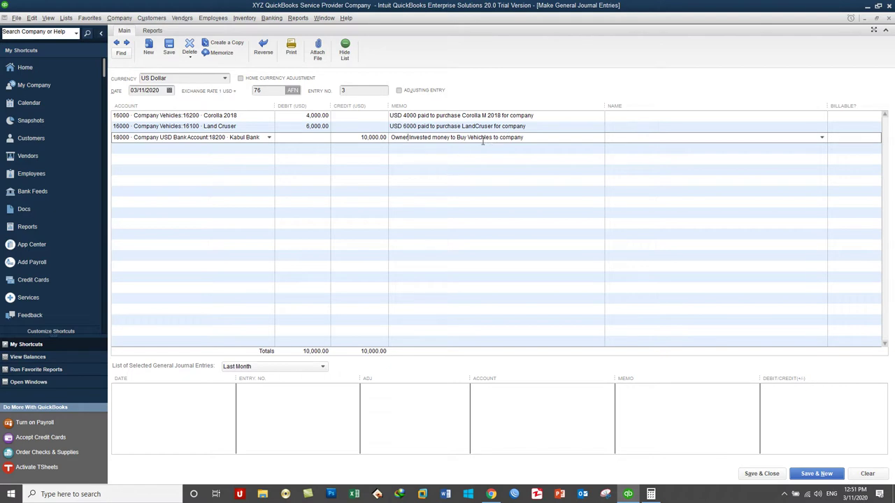
- Reword the Kabul Bank line's memo to "Cash Paid to Buy Vehichles to company", and save and close the journal entry
left_click_drag(456, 138, 390, 138)
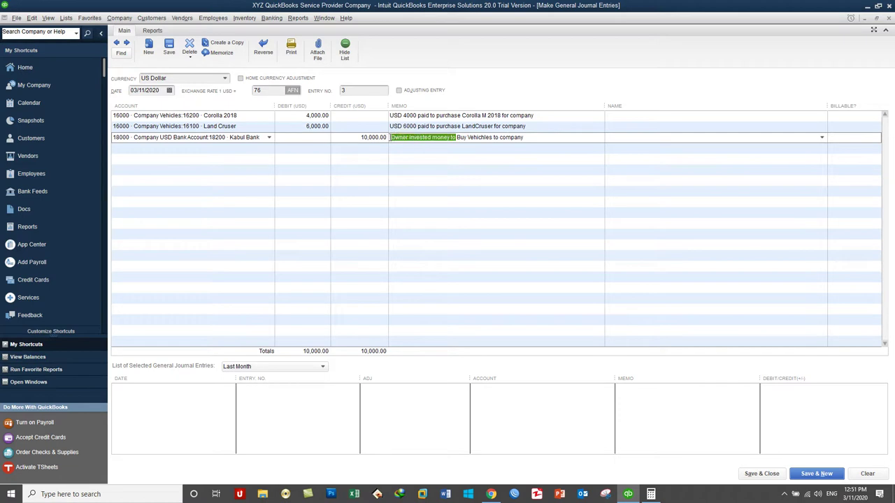
type("Cash")
type(" Paid")
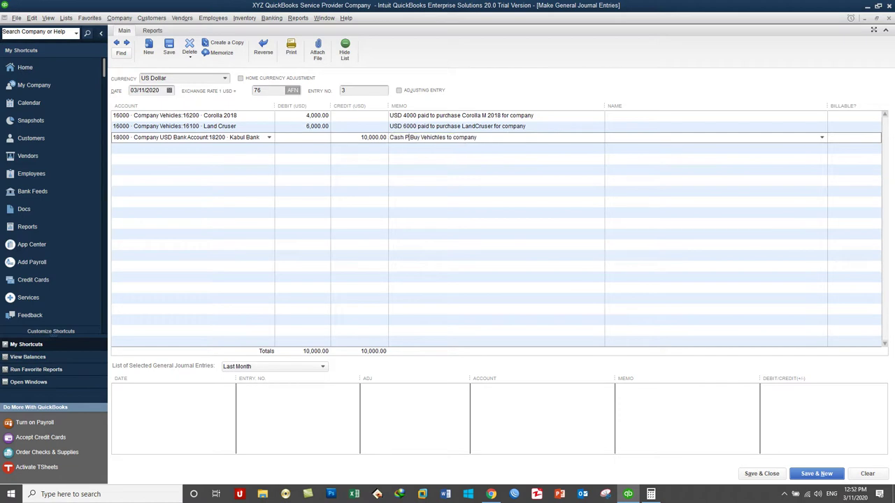
type(" to")
left_click(750, 475)
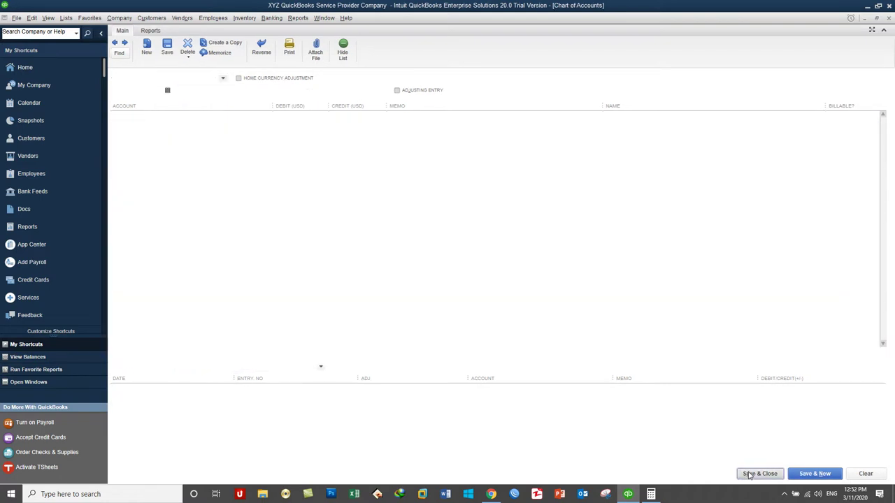
- Check the balances of the Corolla 2018 and Land Cruser accounts in the chart of accounts
scroll(318, 224, "up", 2)
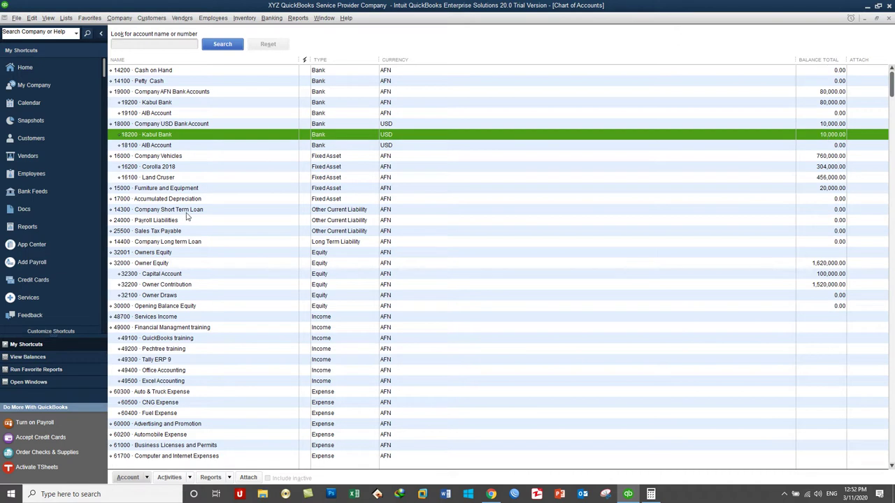
left_click(159, 169)
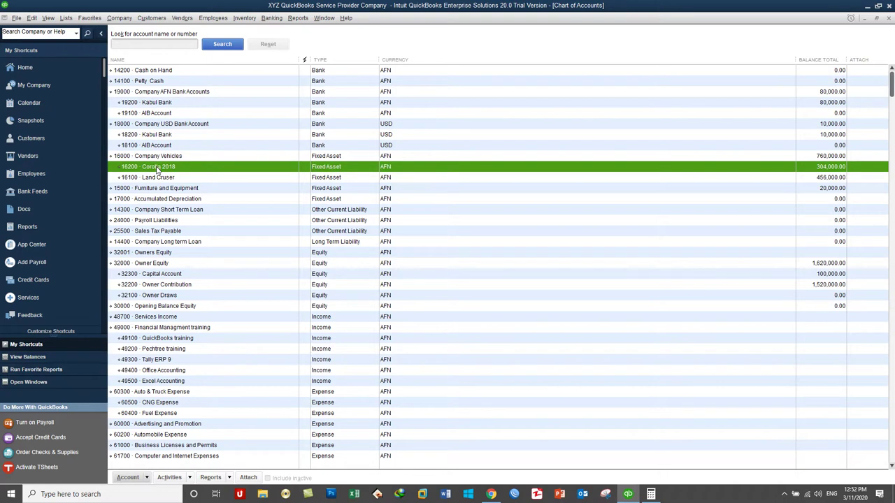
left_click(159, 179)
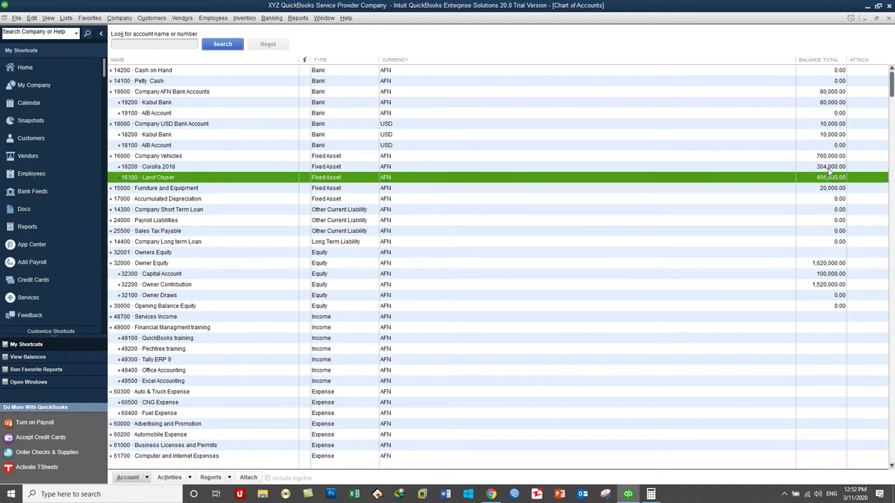
- Open the standard balance sheet report to review the company's assets and equity
left_click(298, 18)
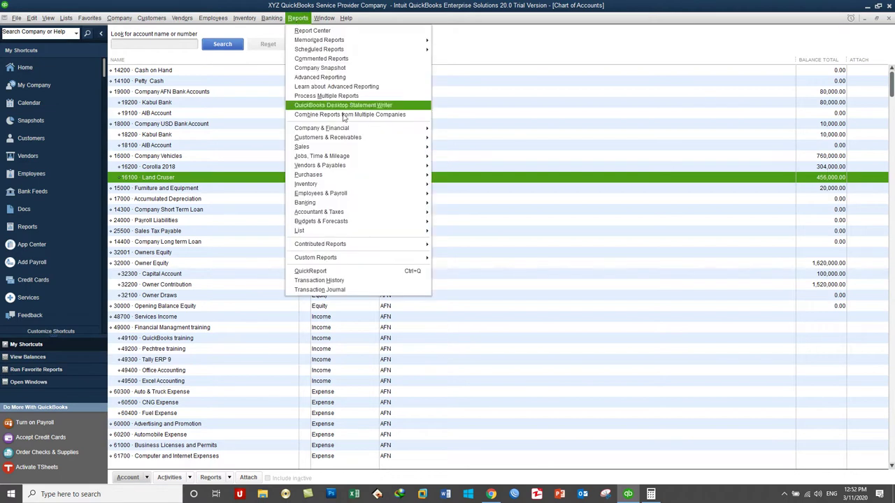
mouse_move(329, 128)
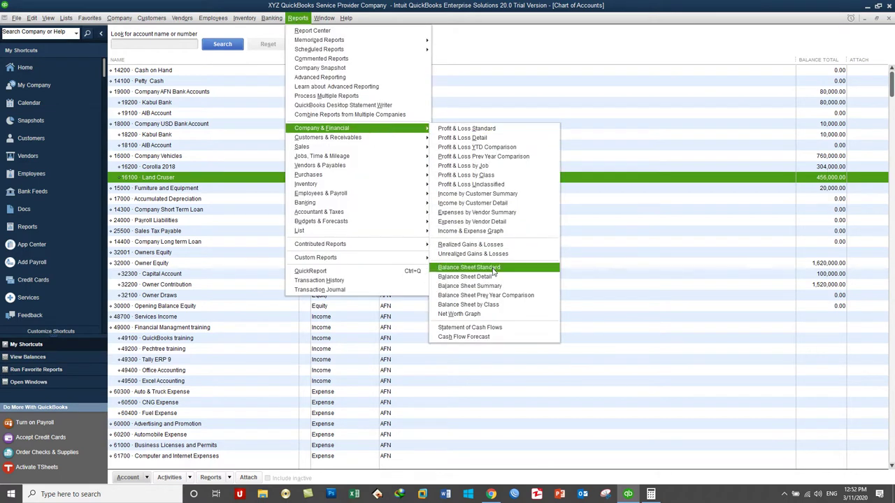
left_click(495, 269)
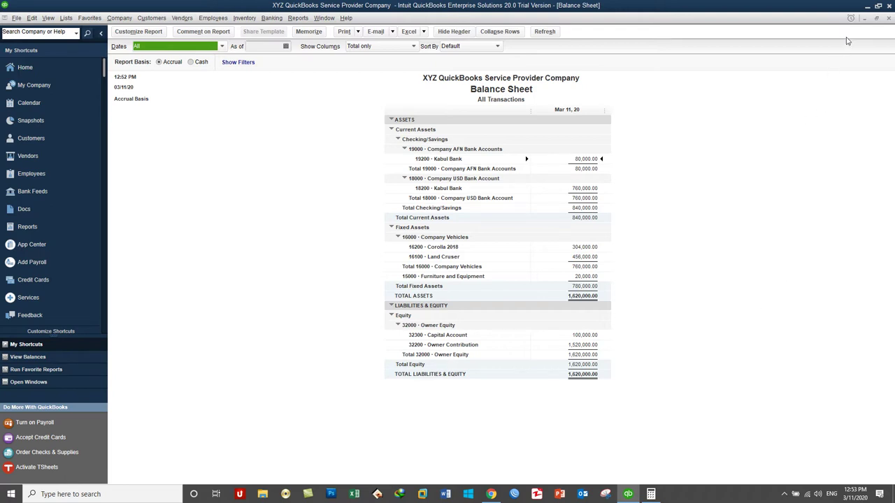
- Minimize the balance sheet, maximize the chart of accounts and locate the 67100 Rent Expense account
left_click(865, 20)
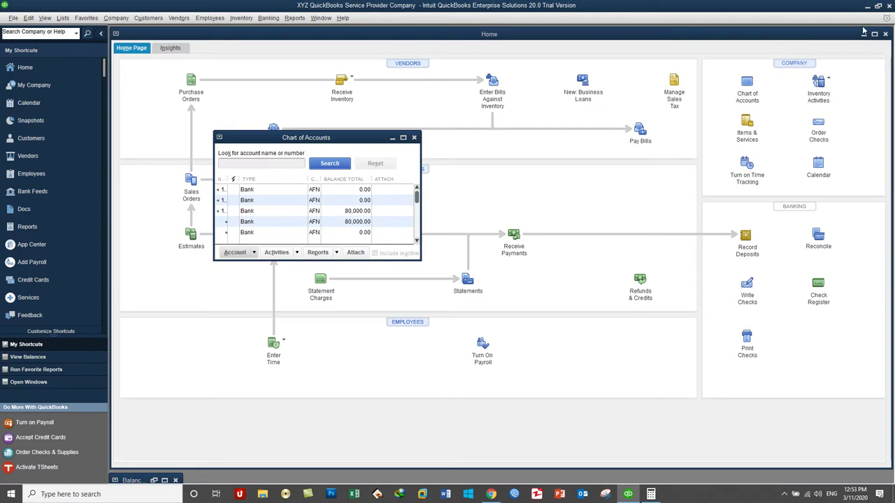
left_click(403, 138)
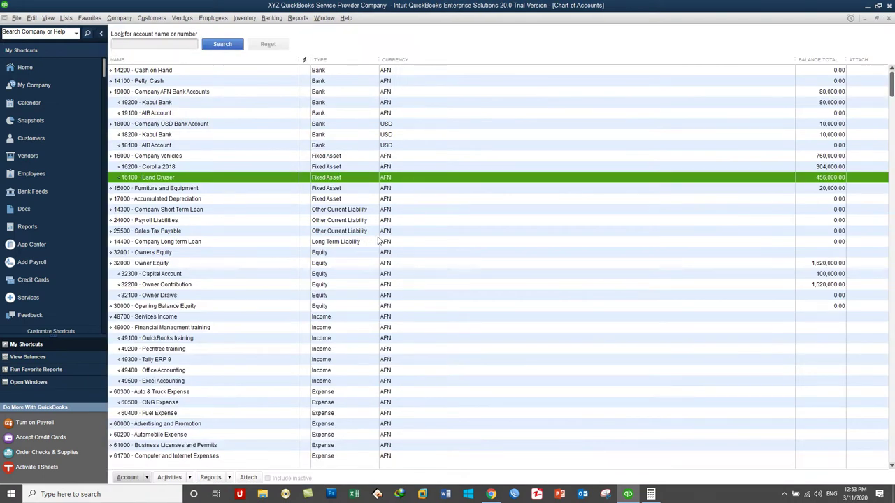
scroll(377, 242, "down", 5)
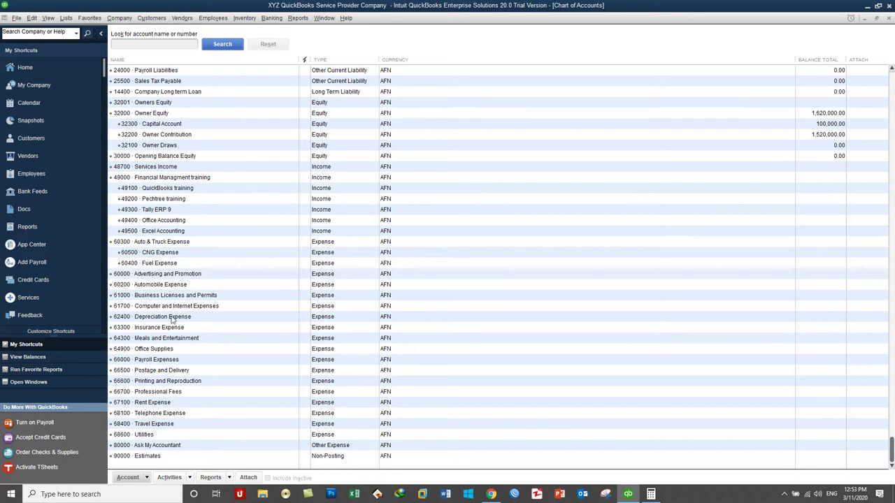
left_click(170, 404)
scroll(219, 196, "up", 5)
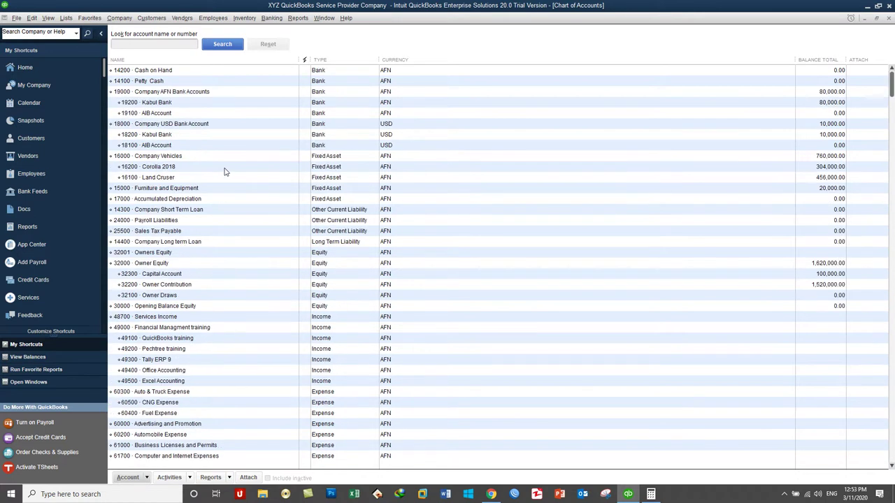
- Start a new general journal entry and assign its first line to 67100 Rent Expense
left_click(120, 18)
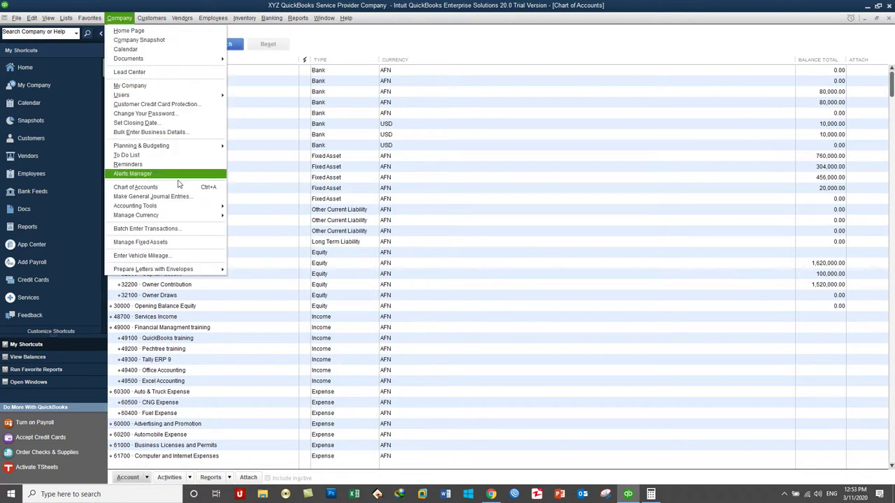
left_click(178, 197)
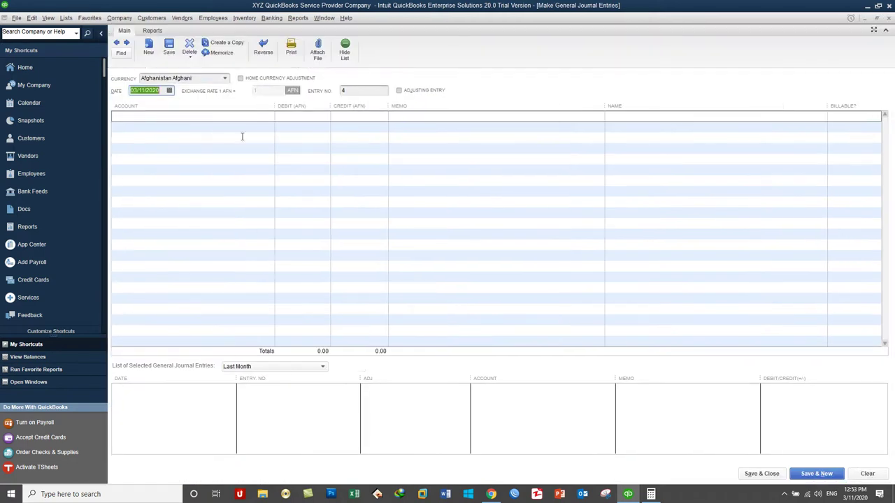
left_click(270, 118)
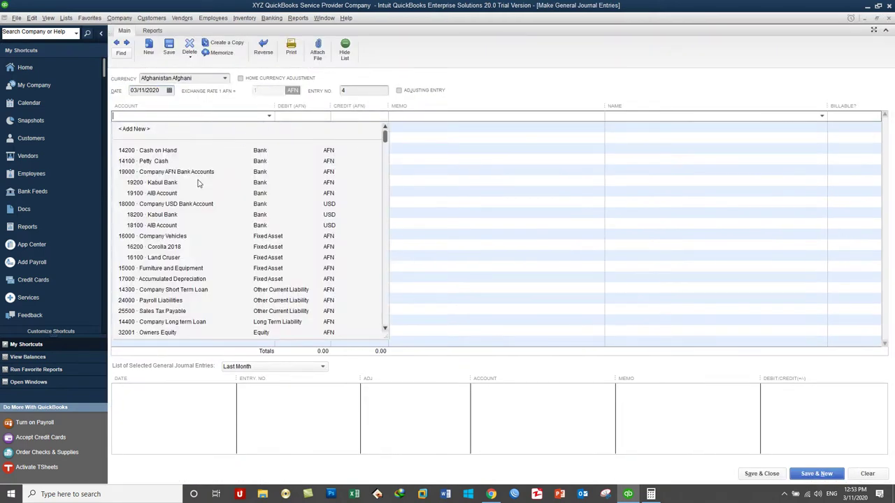
scroll(193, 301, "down", 2)
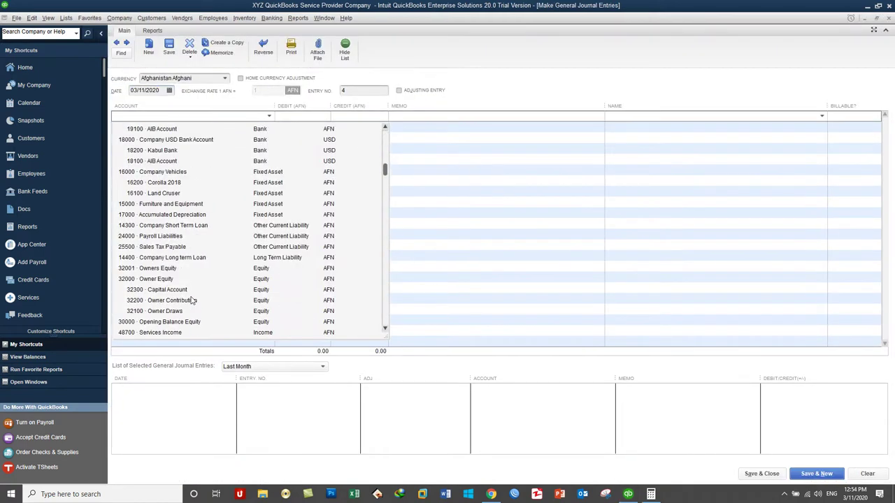
scroll(193, 300, "down", 1)
scroll(193, 297, "down", 5)
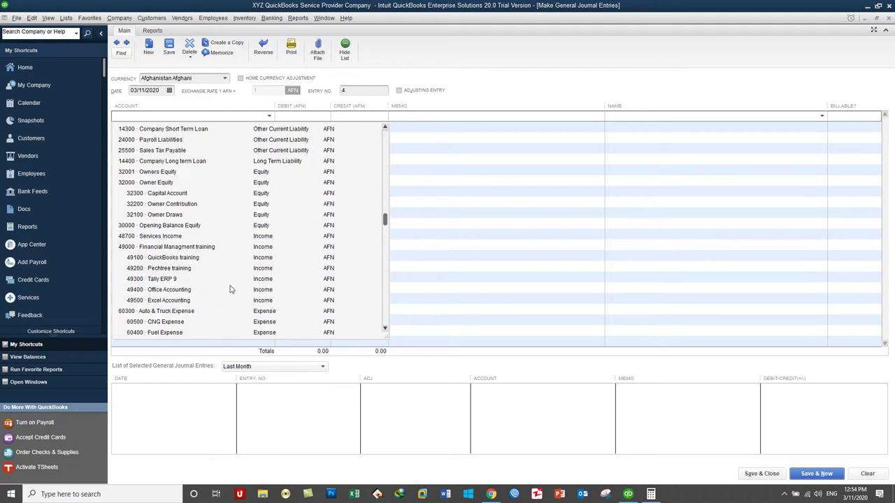
scroll(183, 320, "down", 1)
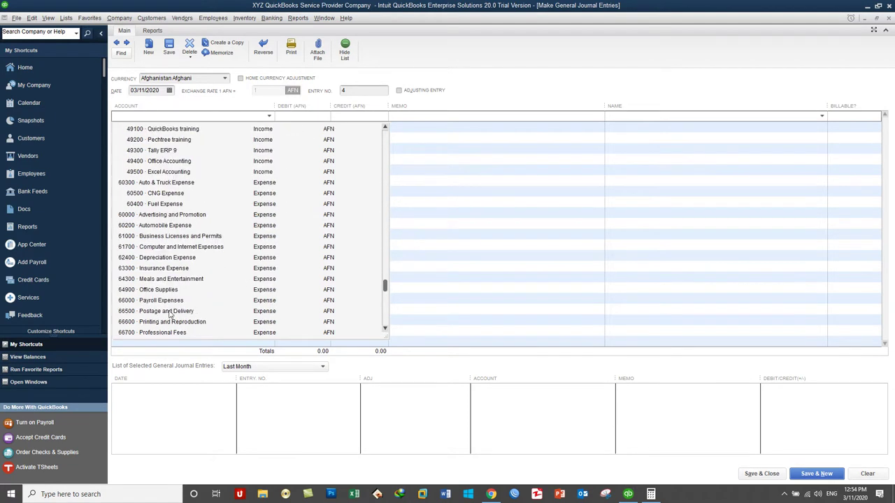
scroll(166, 323, "down", 2)
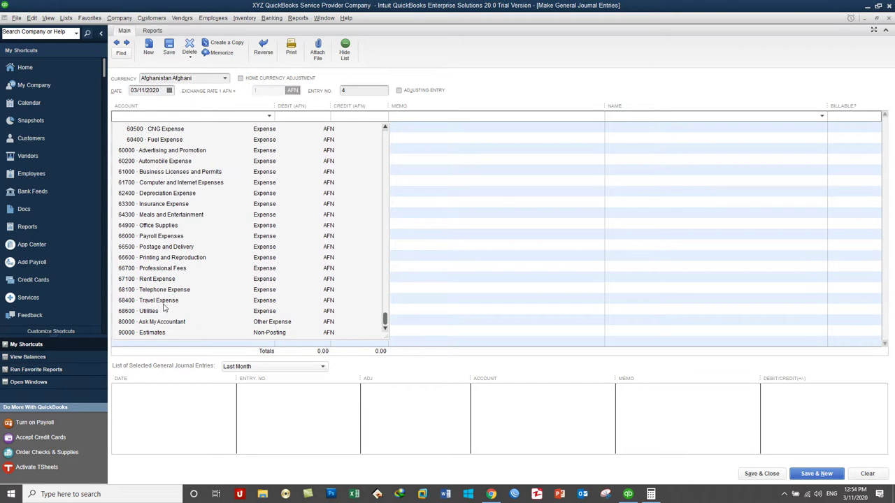
left_click(165, 280)
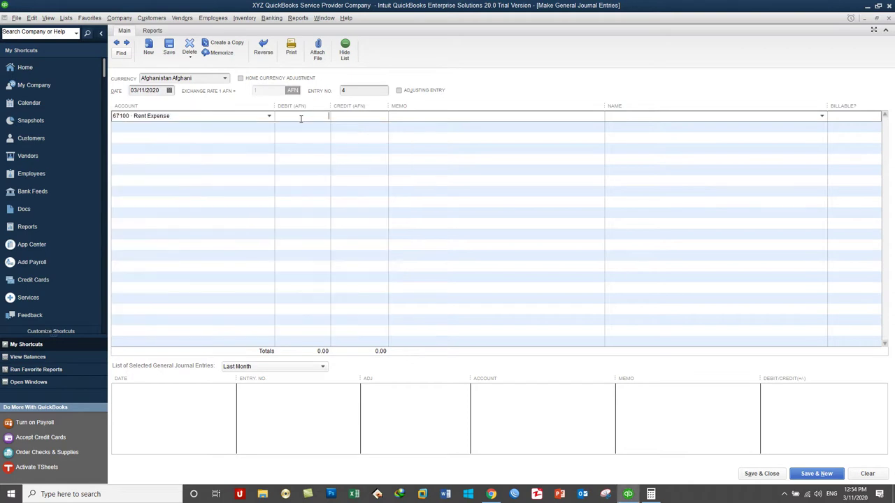
- Debit Rent Expense with 50,000 AFN and credit the amount to subaccount 19200 Kabul Bank under Company AFN Bank Accounts
left_click(300, 118)
type("50000")
key("Tab")
left_click(234, 126)
left_click(268, 127)
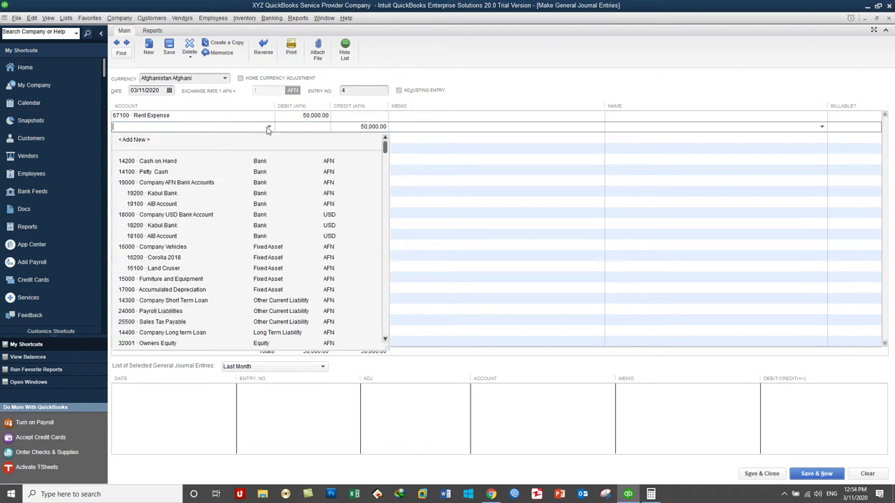
left_click(166, 195)
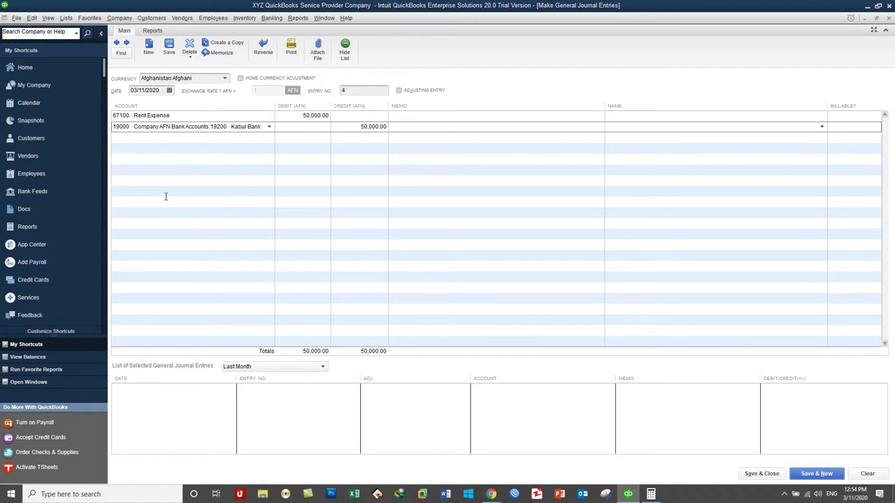
- Enter the memo "Cash paid for rent of the month Jan" on both lines, and save and close the journal entry
left_click(409, 116)
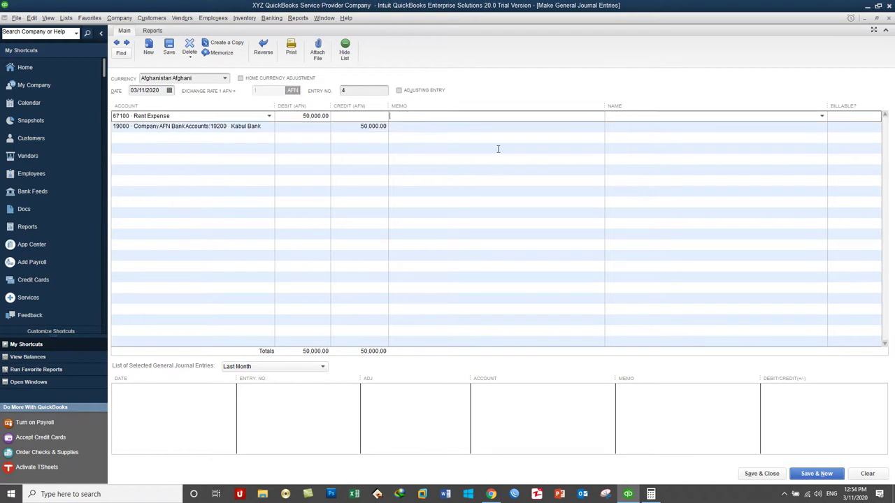
type("Cash paid for rent of the month Jan")
left_click_drag(479, 116, 389, 116)
left_click(484, 127)
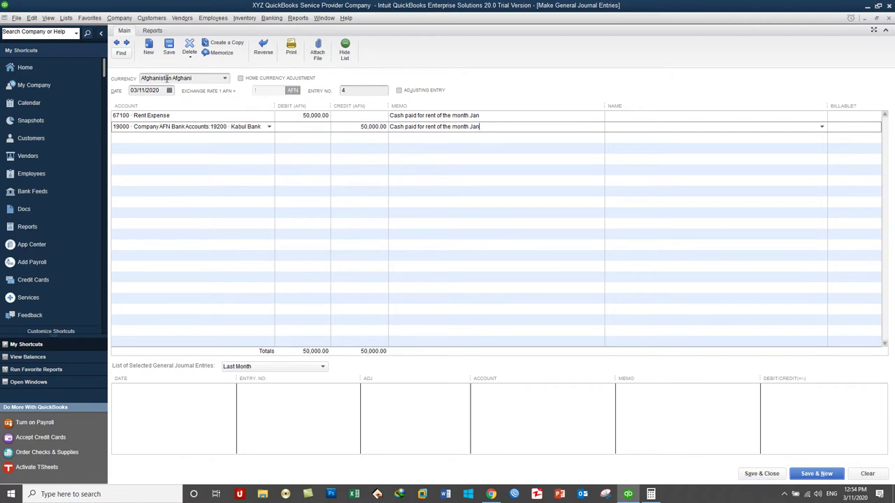
left_click(761, 473)
- Check the balance of the AFN Kabul Bank account and look through the expense accounts in the chart of accounts
scroll(298, 195, "up", 5)
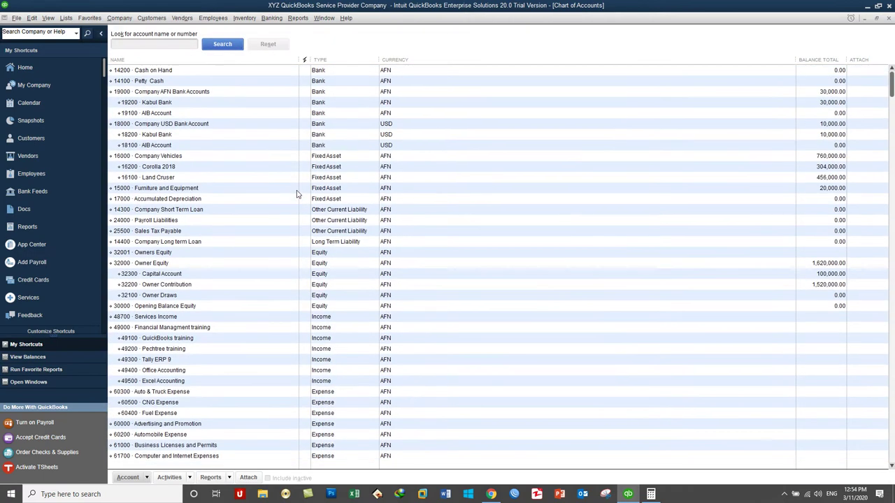
left_click(174, 103)
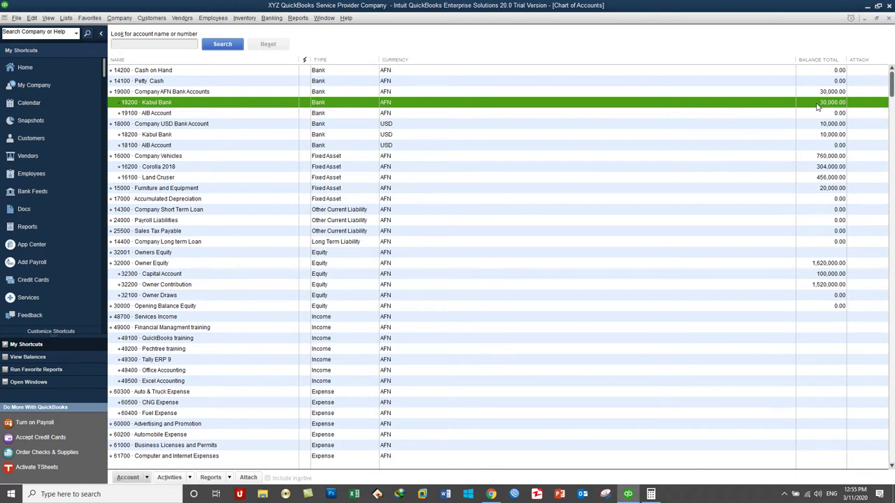
scroll(260, 395, "down", 5)
scroll(263, 395, "up", 5)
- Open the standard profit and loss report to review the rent expense
left_click(299, 19)
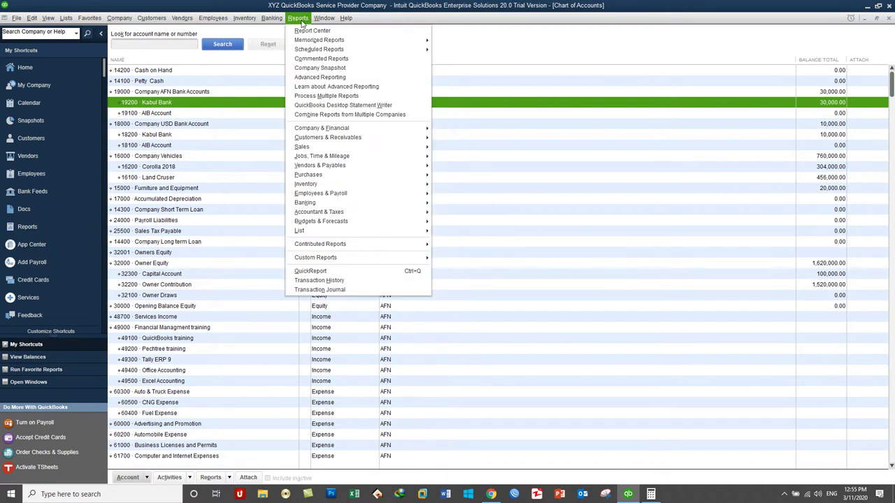
mouse_move(338, 128)
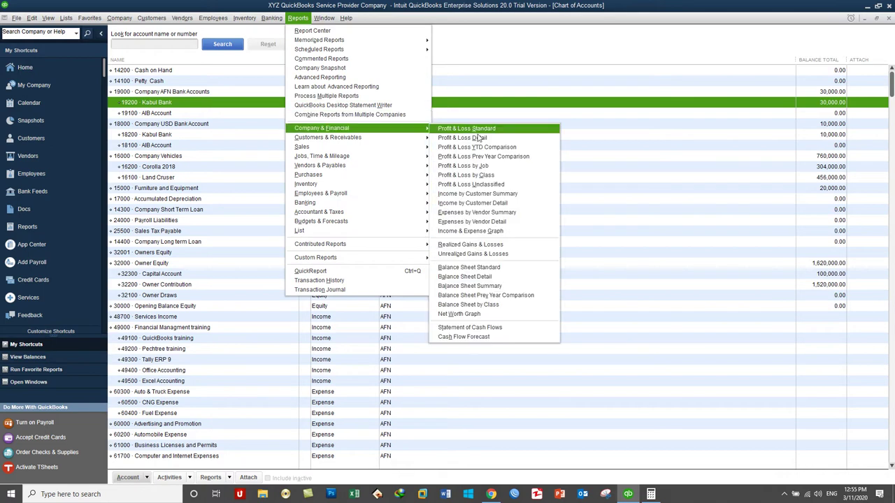
left_click(483, 129)
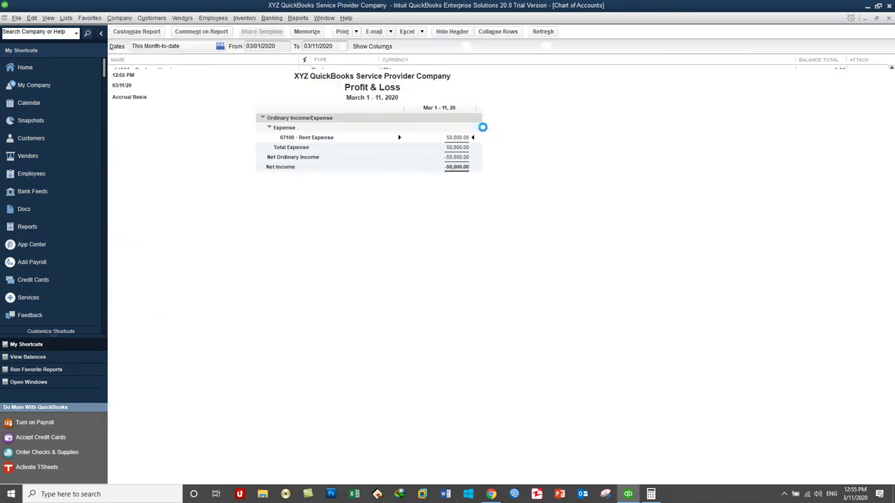
- Set the profit and loss report's date range to All, review the rent expense and close the report
key("a")
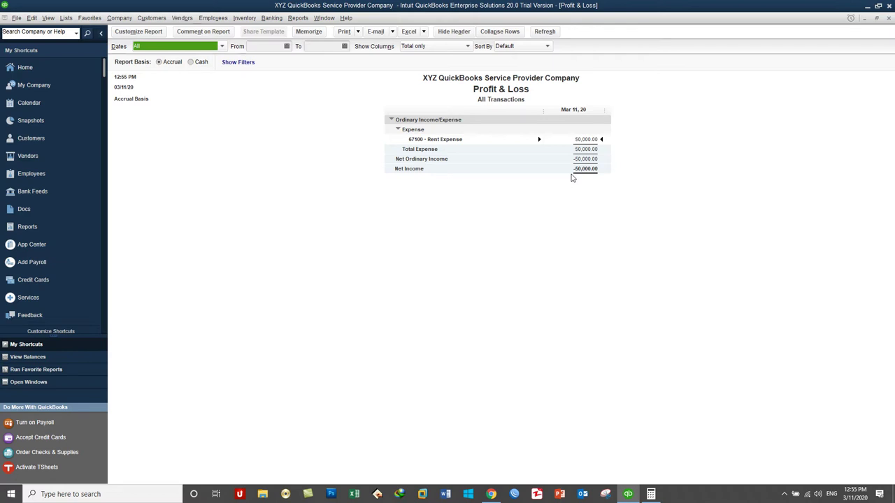
left_click(888, 19)
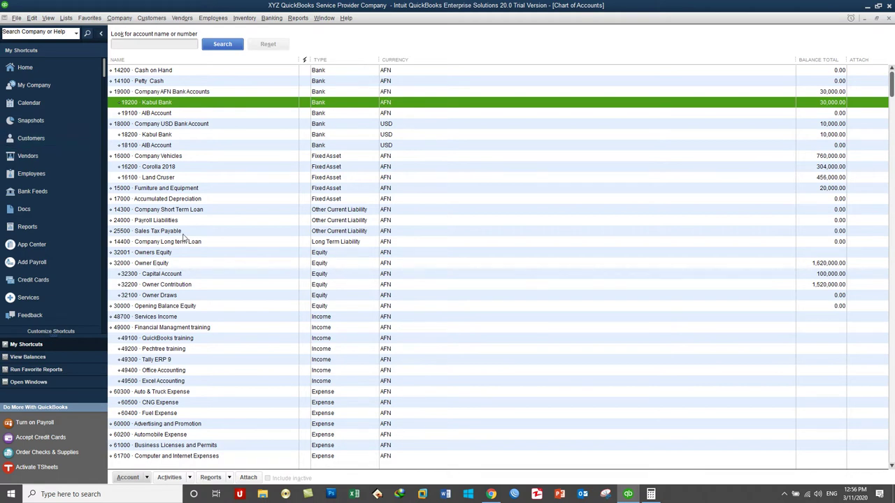
- Check the USD bank subaccounts and the Owner Draws account in the chart of accounts
left_click(163, 145)
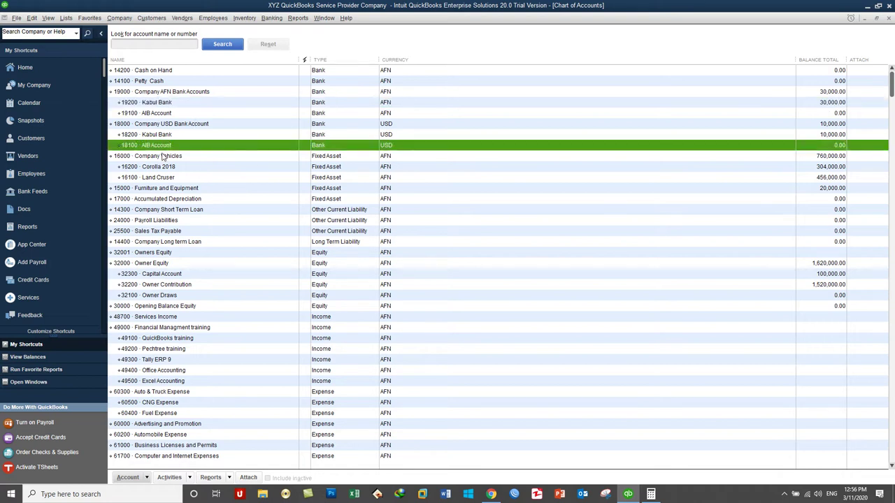
left_click(168, 136)
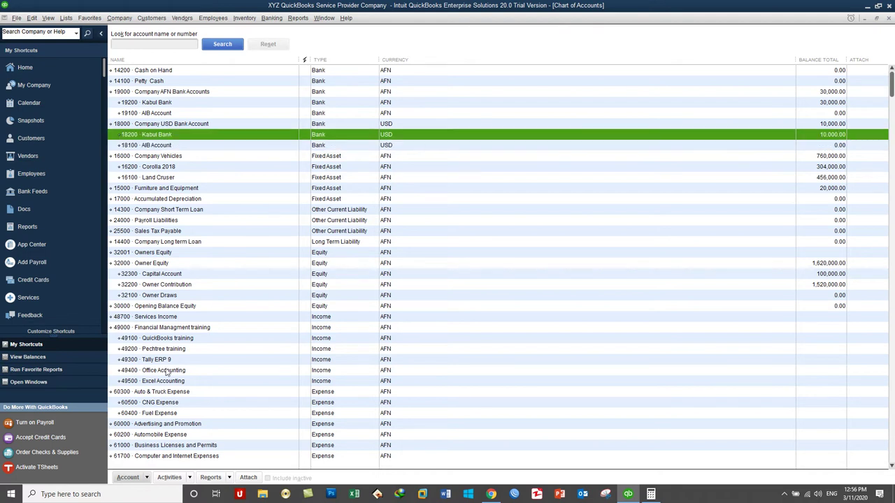
left_click(167, 295)
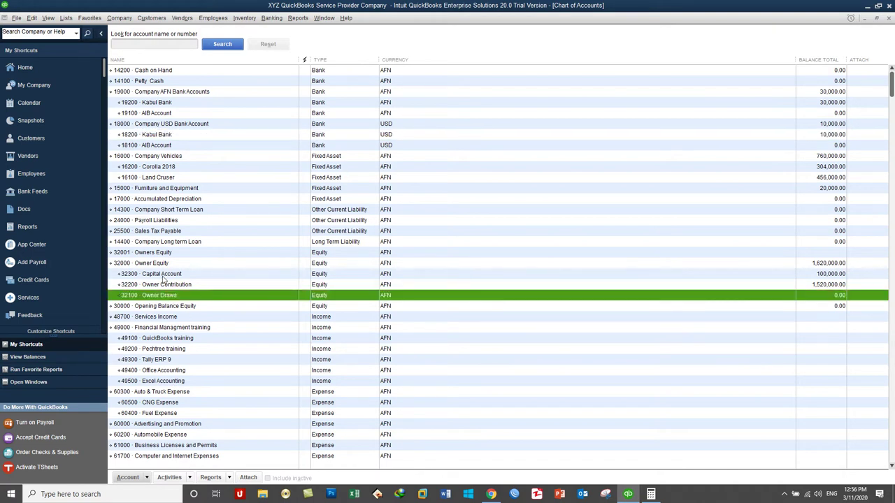
- Start a new general journal entry with US Dollar as the currency
left_click(119, 18)
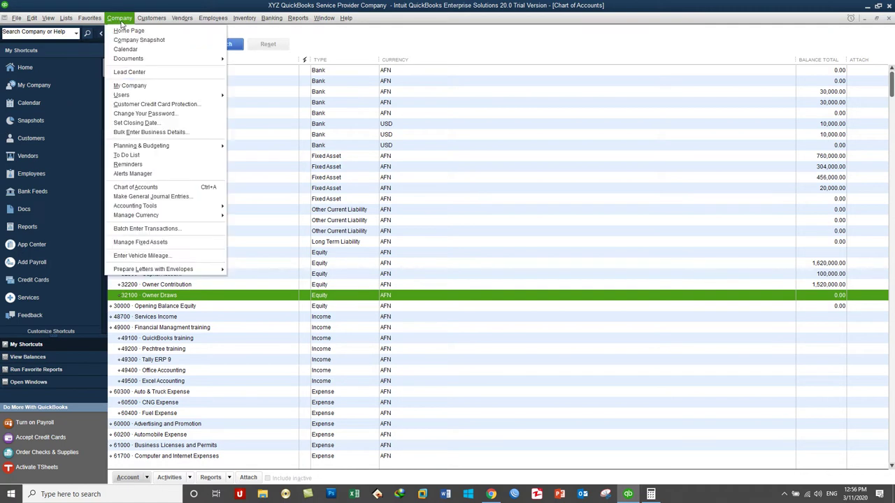
left_click(175, 196)
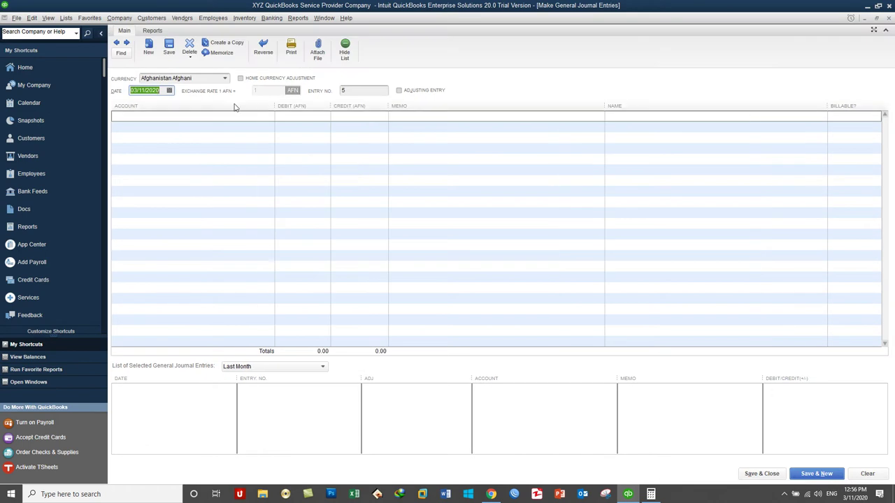
left_click(224, 80)
left_click(186, 122)
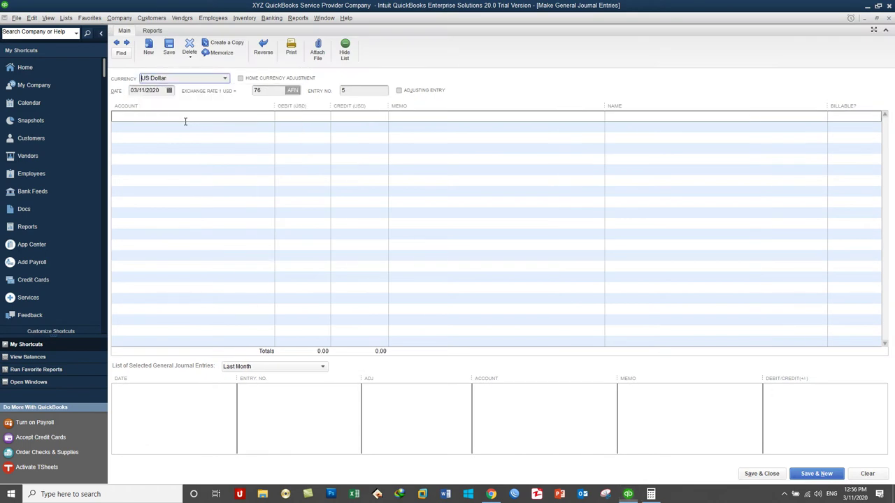
- Debit 32100 Owner Draws with 5,000 USD and credit the amount to subaccount 18200 Kabul Bank under Company USD Bank Account
left_click(205, 115)
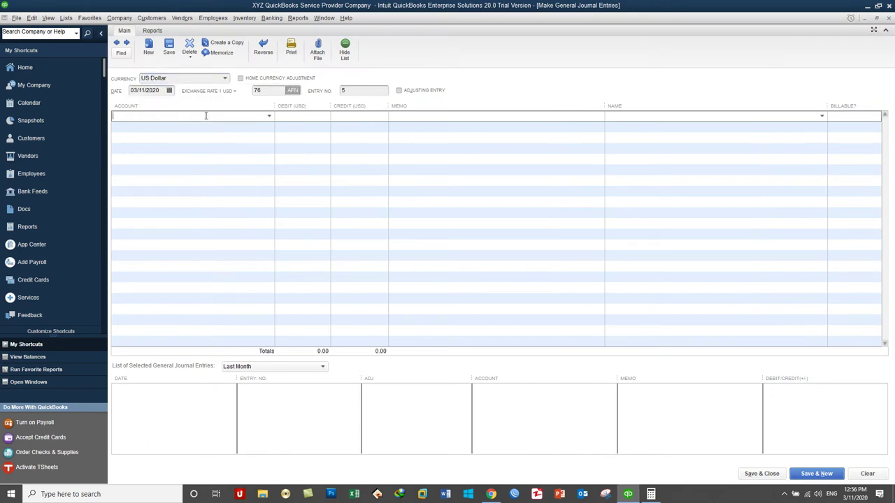
left_click(268, 118)
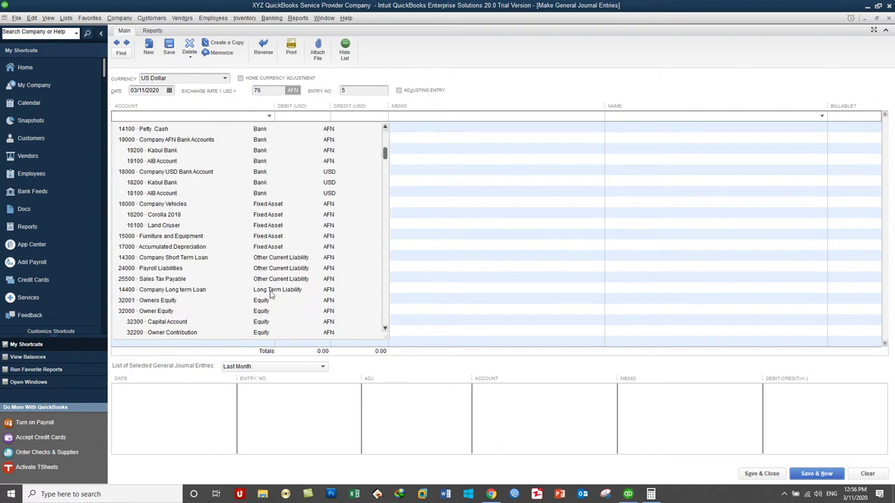
scroll(273, 292, "down", 2)
left_click(168, 280)
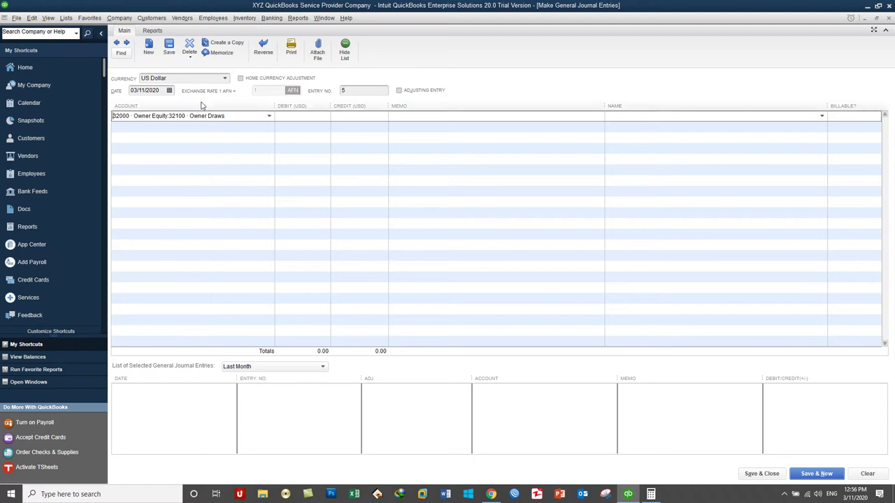
left_click(305, 115)
type("5000")
key("Tab")
left_click(250, 128)
left_click(270, 126)
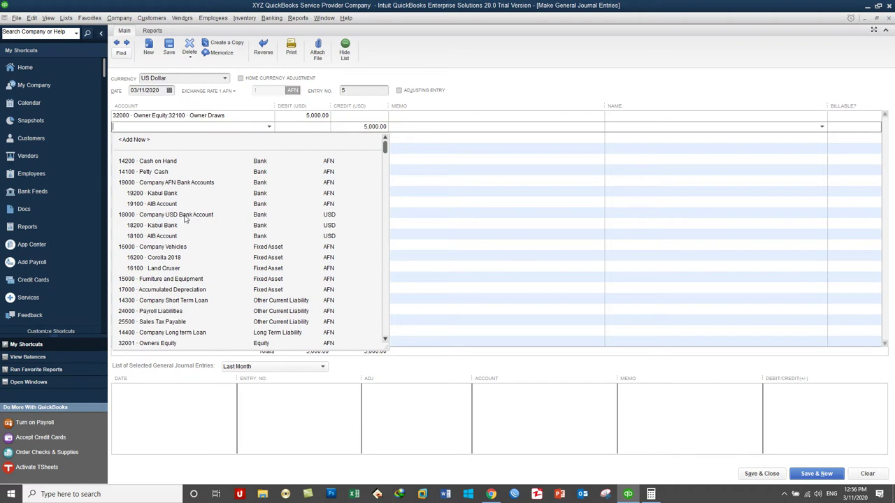
left_click(162, 227)
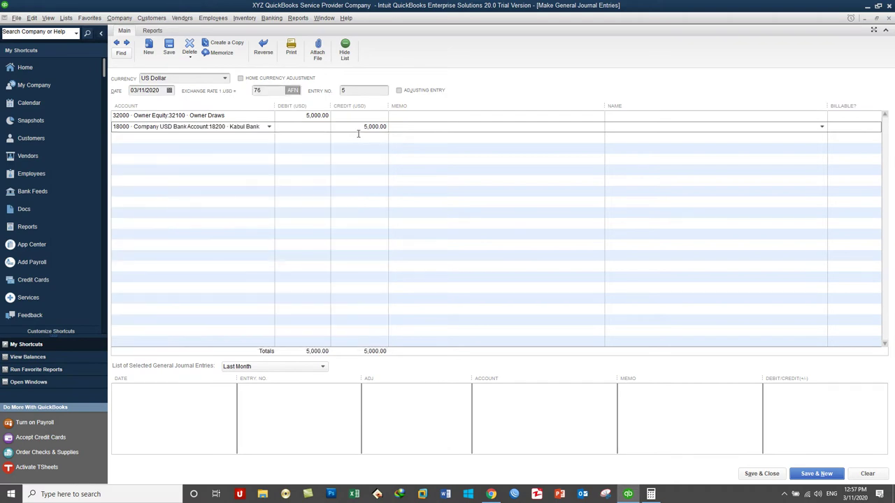
- Enter the memo "Onwer Drwas money for personal use" on the Kabul Bank line
left_click(408, 127)
type("Onwer Drwas f")
key("BackSpace")
type("money for personal use")
key("ctrl+a")
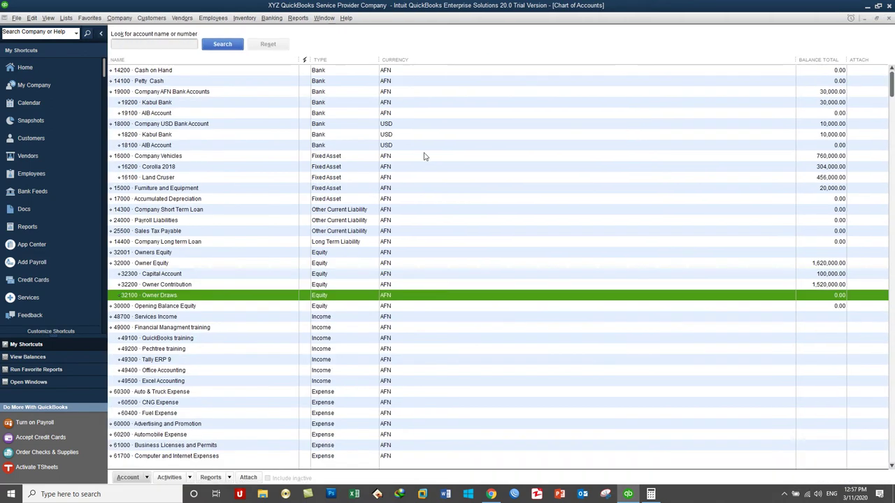
left_click(888, 18)
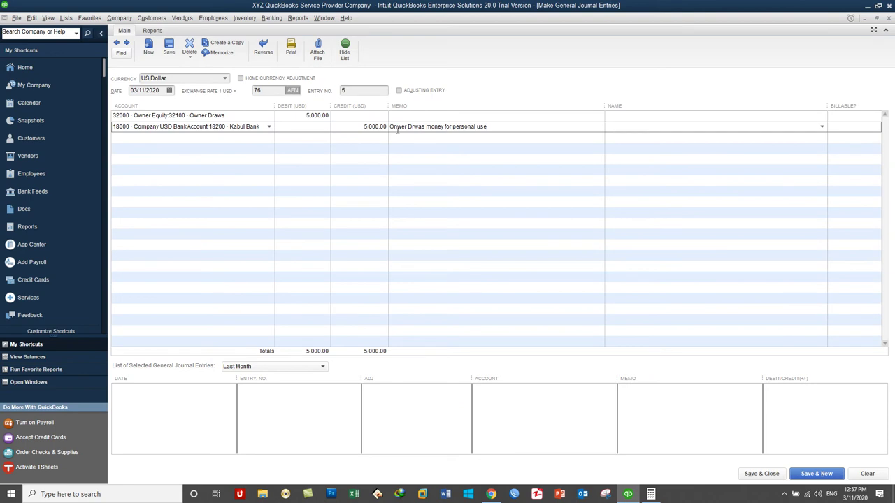
- Correct the first word of the Kabul Bank line's memo to "Owner"
left_click(487, 126)
left_click_drag(390, 126, 397, 127)
key("Delete")
key("Delete")
key("Delete")
key("Delete")
type("Owner")
- Copy the Kabul Bank line's memo to the Owner Draws line, and save and close the journal entry
left_click_drag(498, 128, 390, 126)
key("ctrl+c")
left_click(412, 116)
key("ctrl+v")
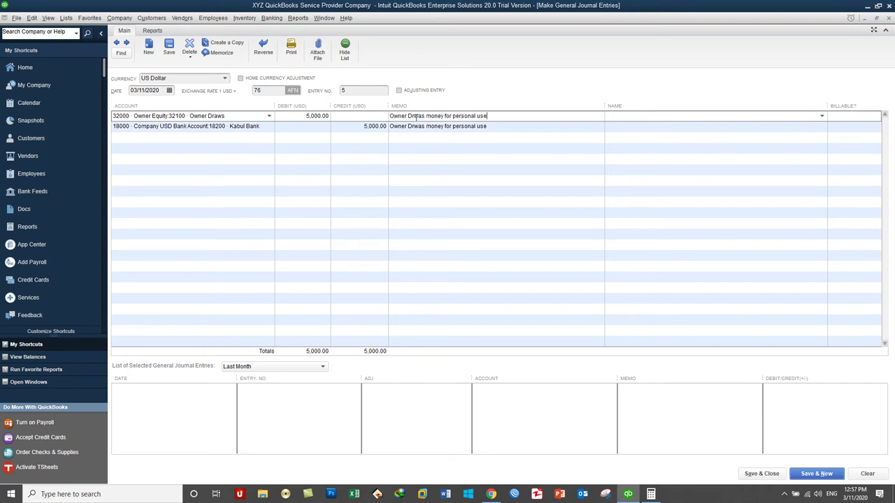
left_click(755, 473)
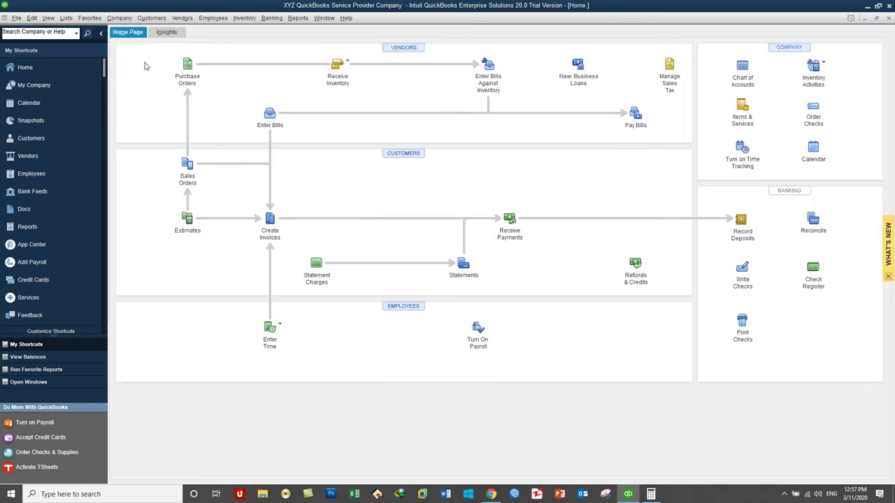
- Check the balances of the USD Kabul Bank account, Owner Equity and its Capital Account, Owner Contribution and Owner Draws subaccounts in the chart of accounts
left_click(68, 19)
left_click(88, 31)
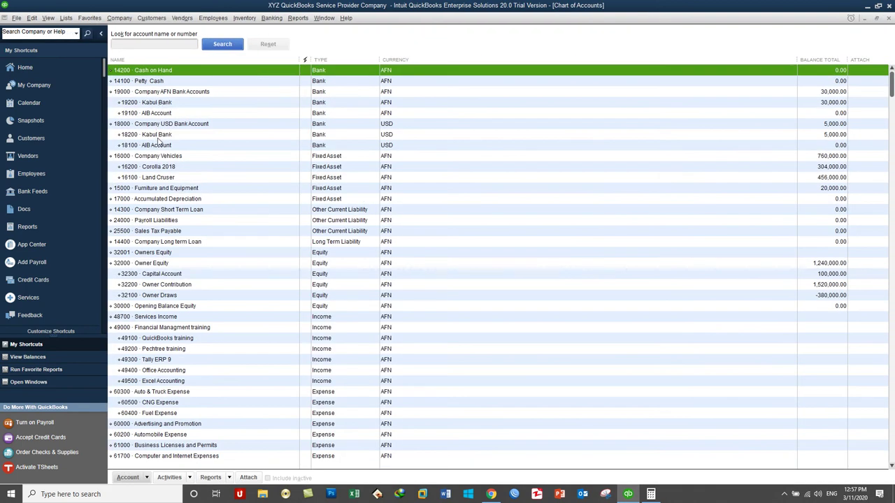
left_click(160, 135)
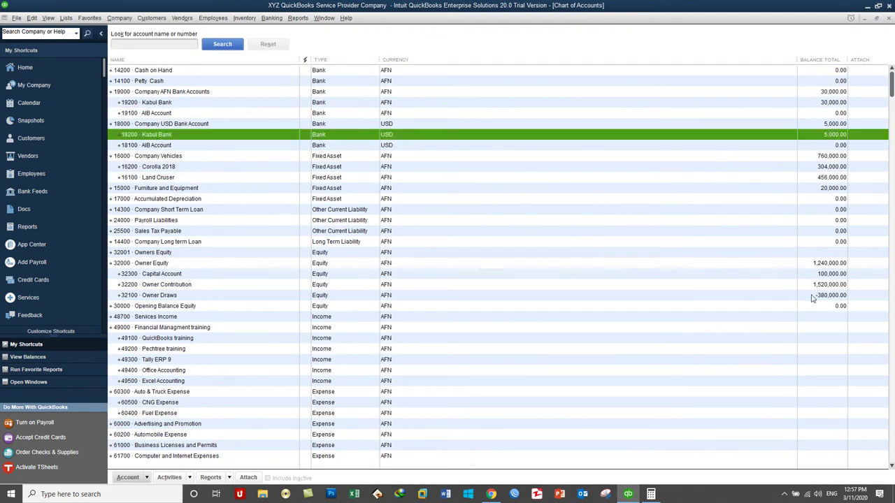
left_click(288, 298)
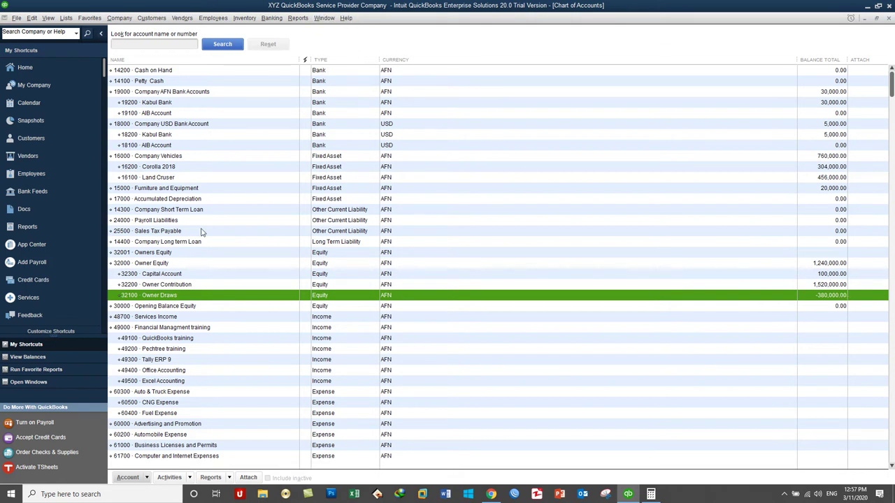
left_click(166, 264)
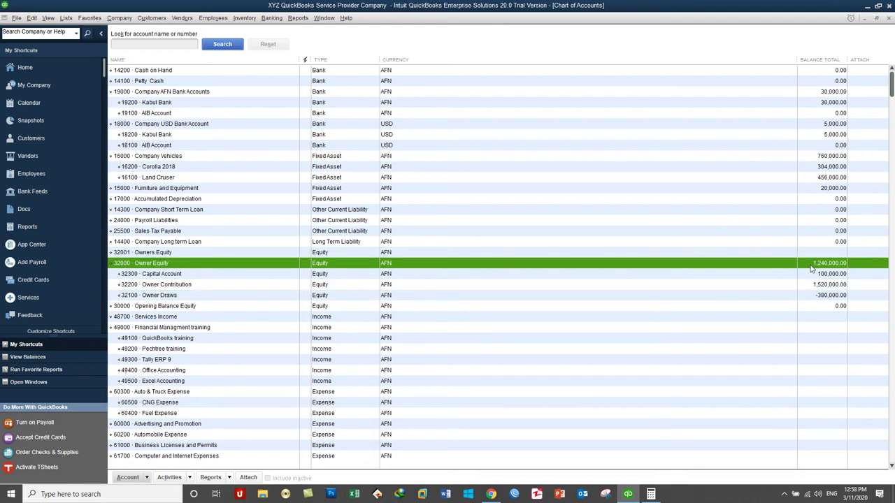
left_click(830, 297)
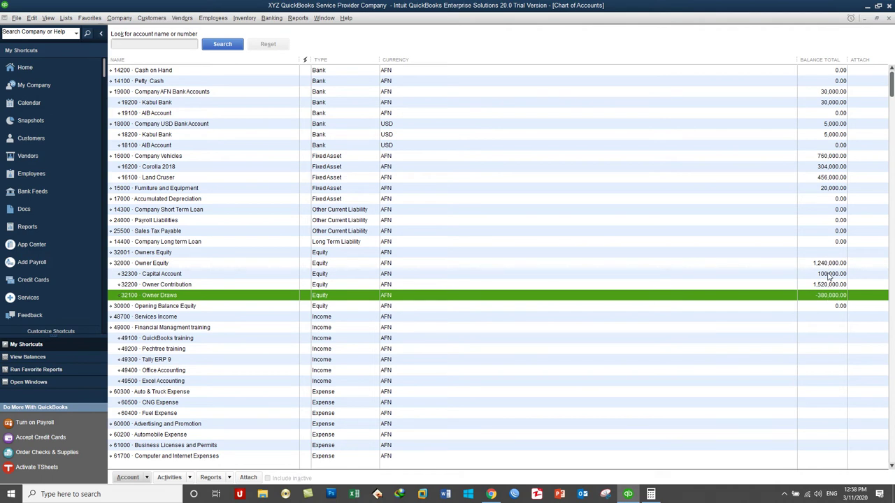
left_click(828, 274)
left_click(828, 285)
left_click(827, 267)
left_click(828, 274)
left_click(828, 284)
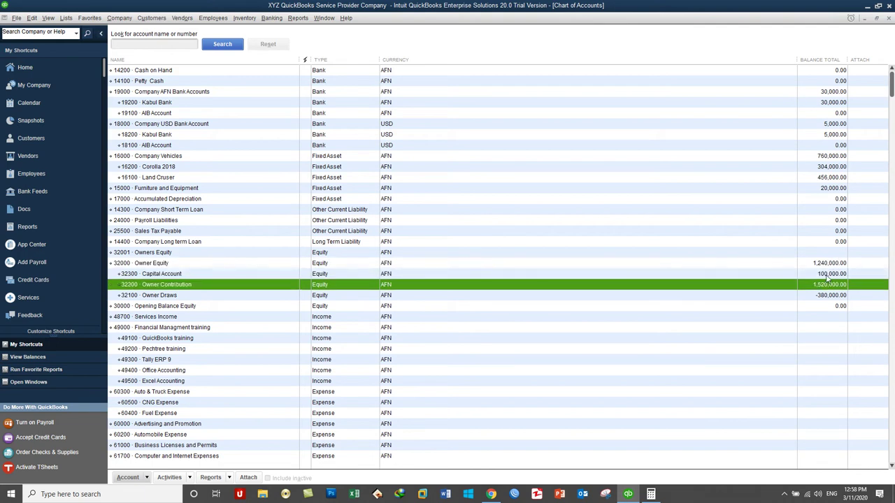
left_click(831, 266)
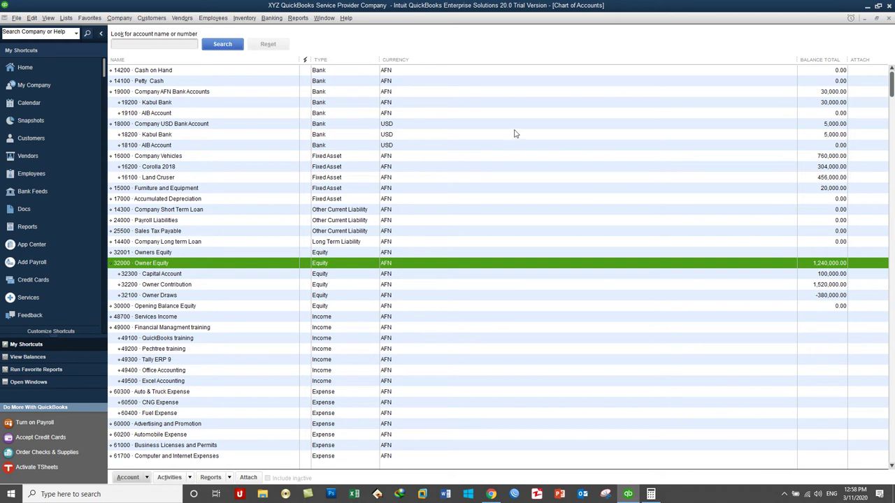
- Open the standard balance sheet for all dates, review its assets and equity, and close the report
left_click(298, 17)
mouse_move(389, 128)
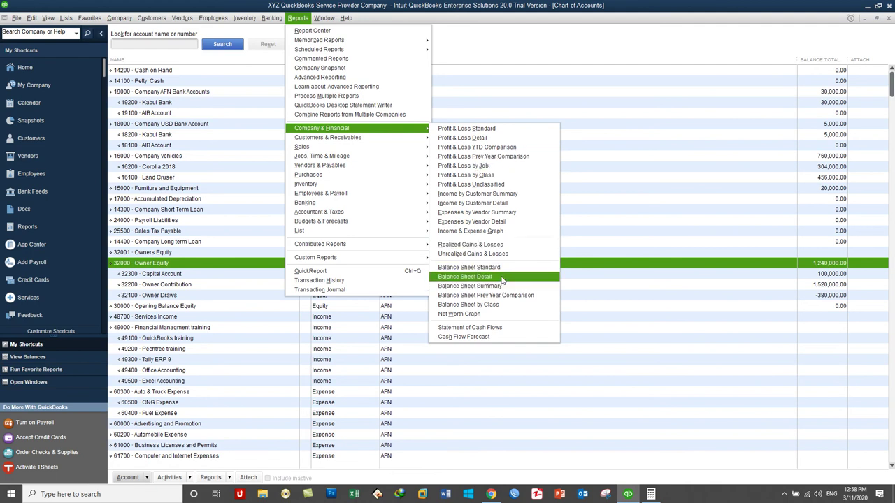
left_click(476, 267)
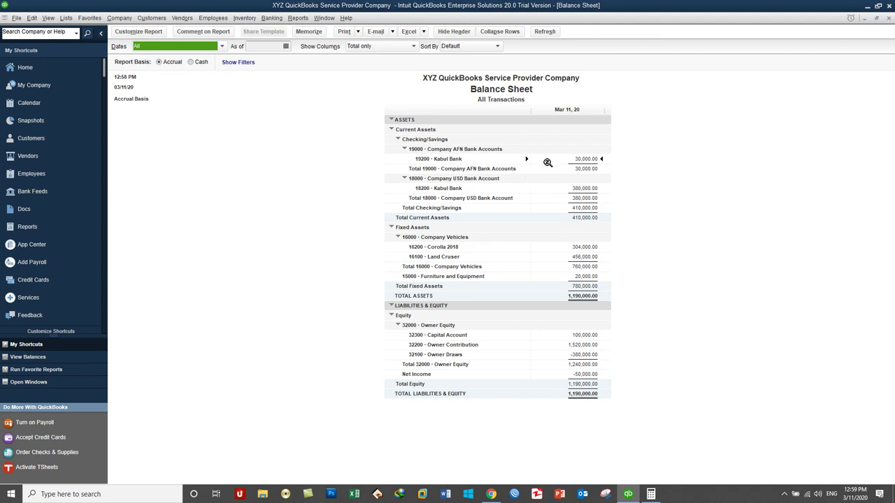
left_click(889, 18)
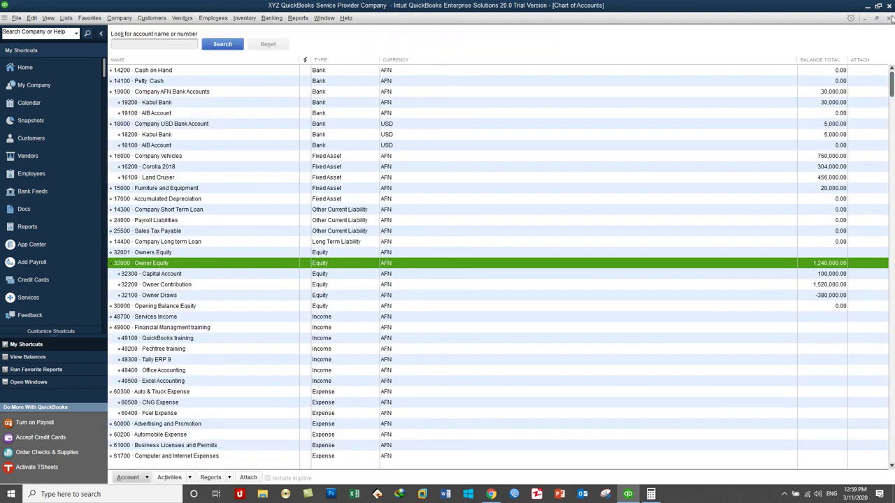